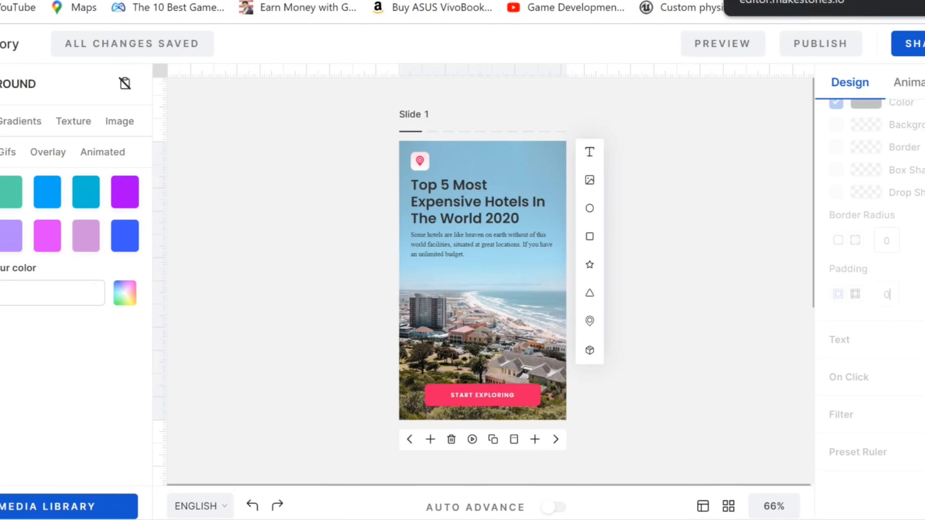
# Publish the story as a web story to the megamillionsclub.com/web-stories domain, skipping the setup steps
pyautogui.click(821, 44)
pyautogui.click(794, 82)
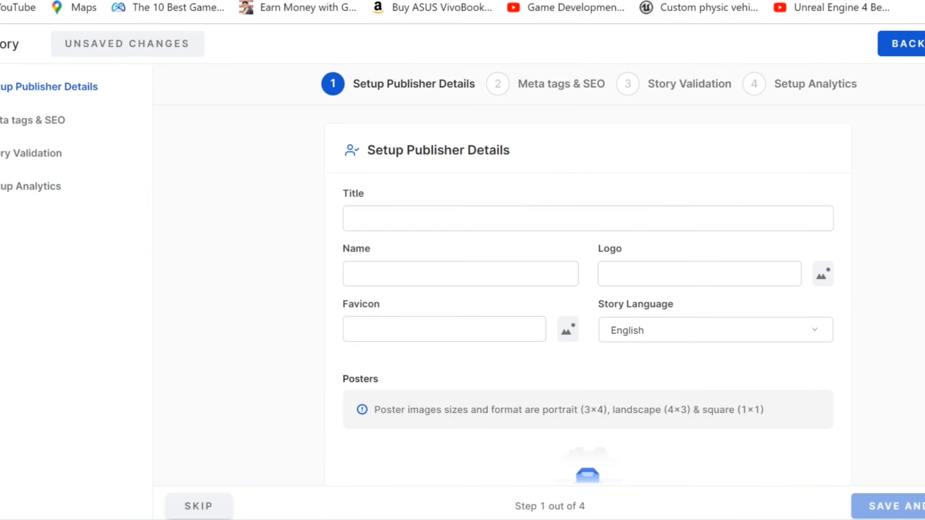
pyautogui.click(38, 186)
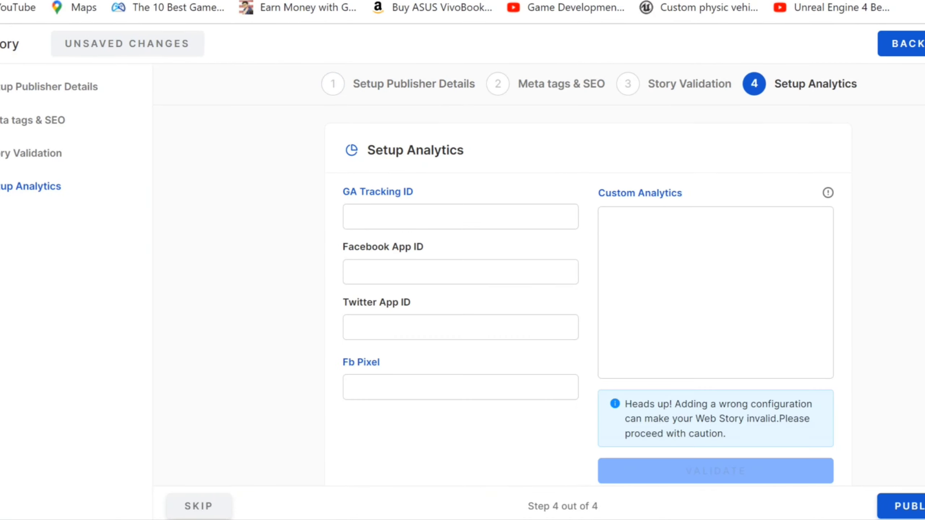
pyautogui.click(919, 507)
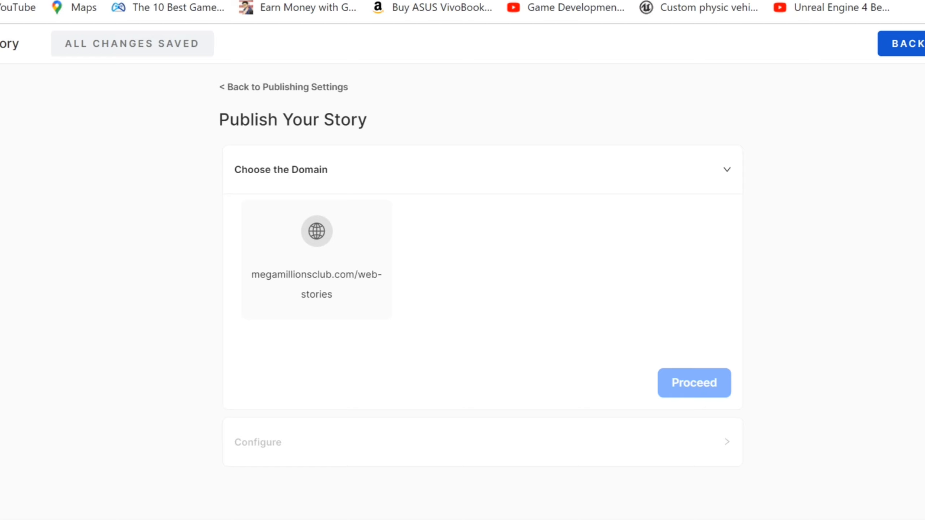
pyautogui.click(335, 237)
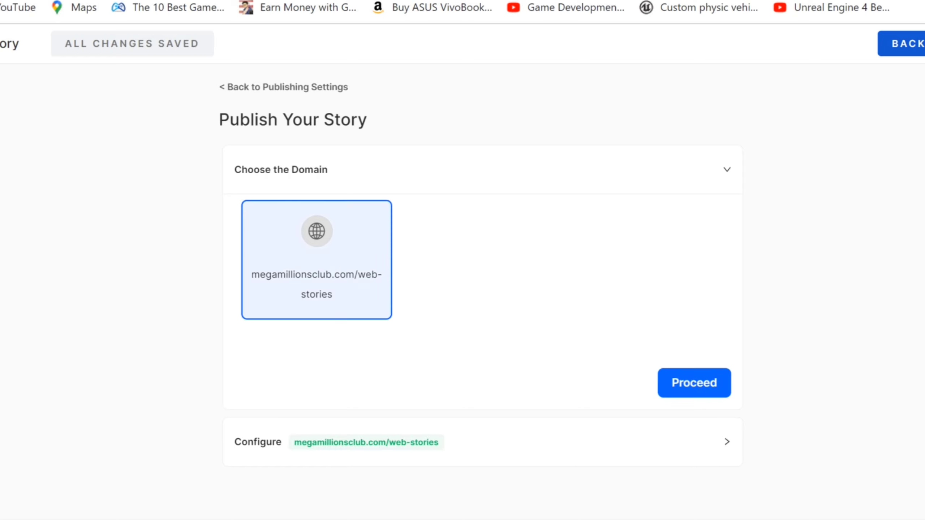
pyautogui.click(694, 383)
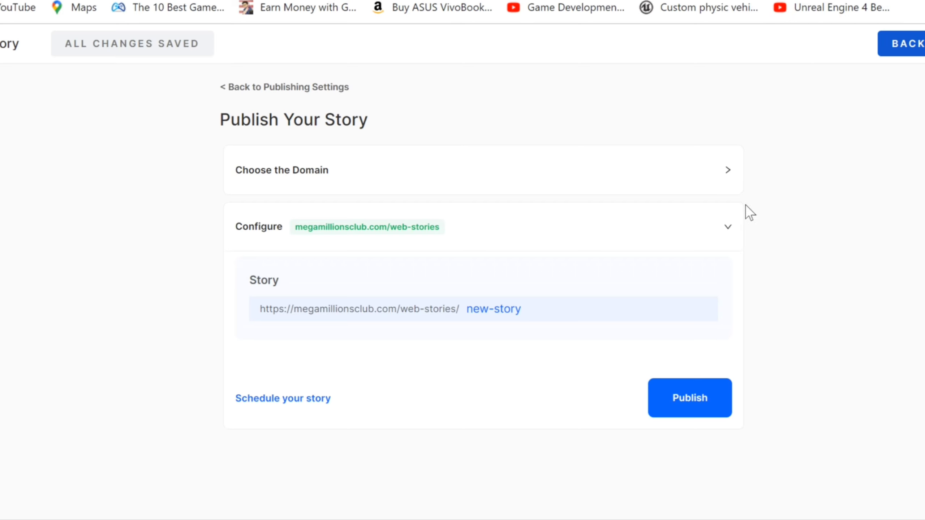
pyautogui.click(678, 400)
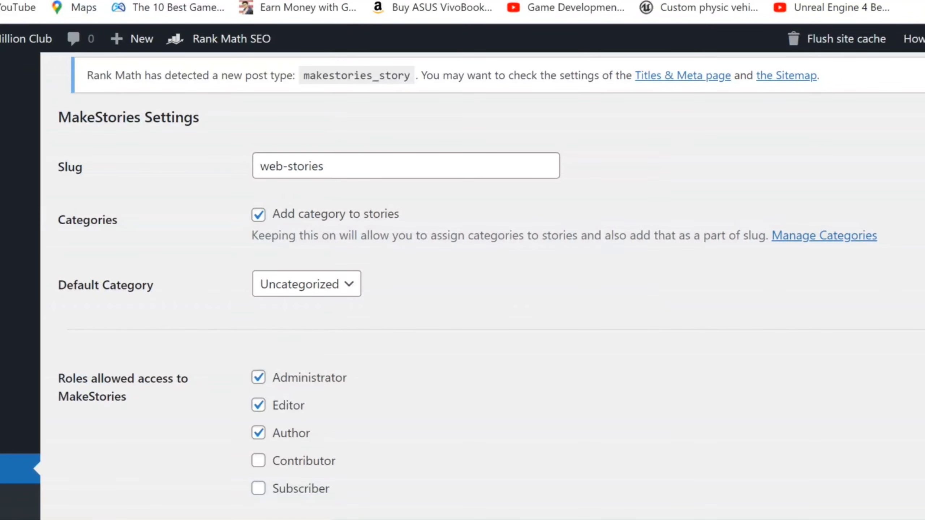
# In Rank Math's Google API Settings, tick Posts, Pages and MakeStories Web Stories for Instant Indexing
pyautogui.moveTo(14, 242)
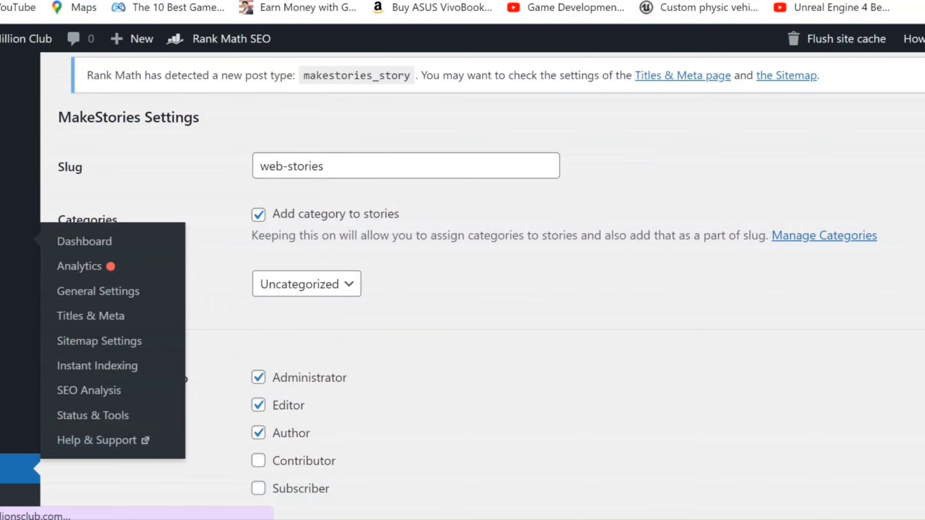
pyautogui.click(2, 470)
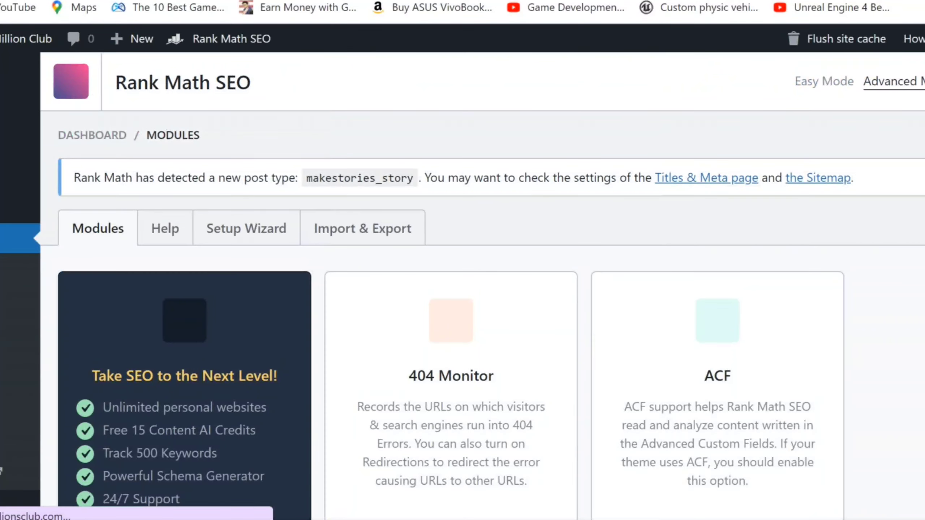
pyautogui.scroll(-15, 463, 284)
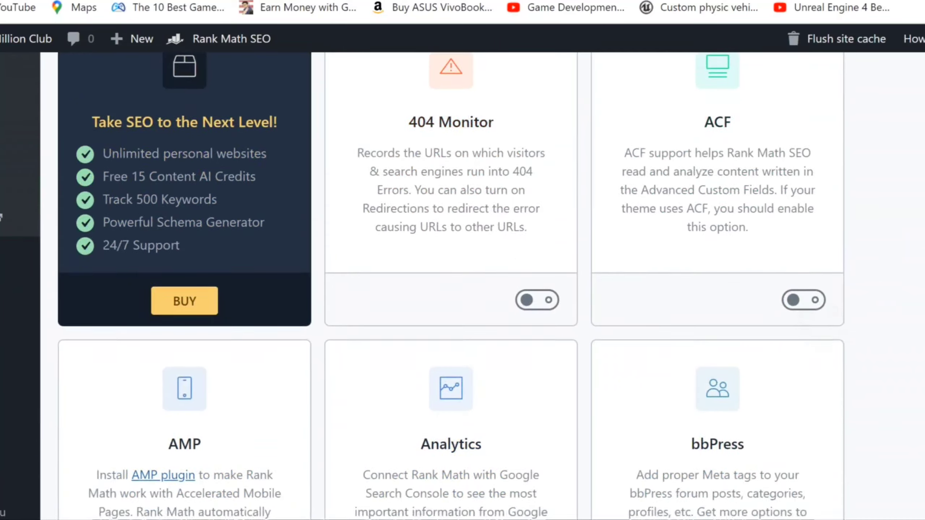
pyautogui.scroll(-15, 451, 287)
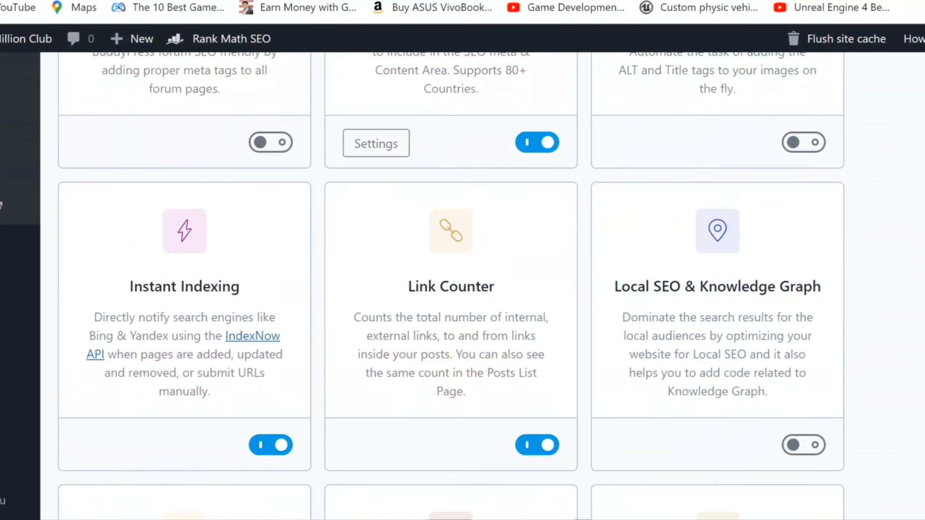
pyautogui.scroll(-2, 451, 287)
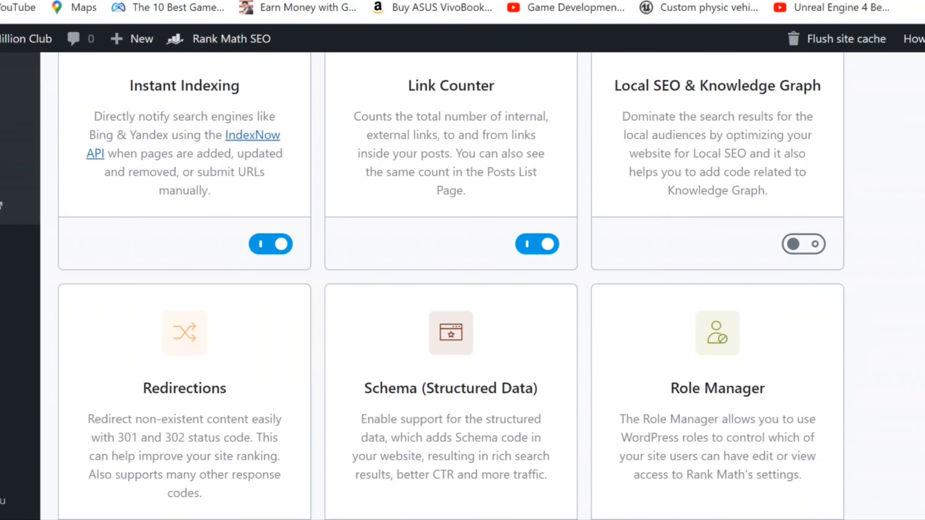
pyautogui.scroll(3, 452, 286)
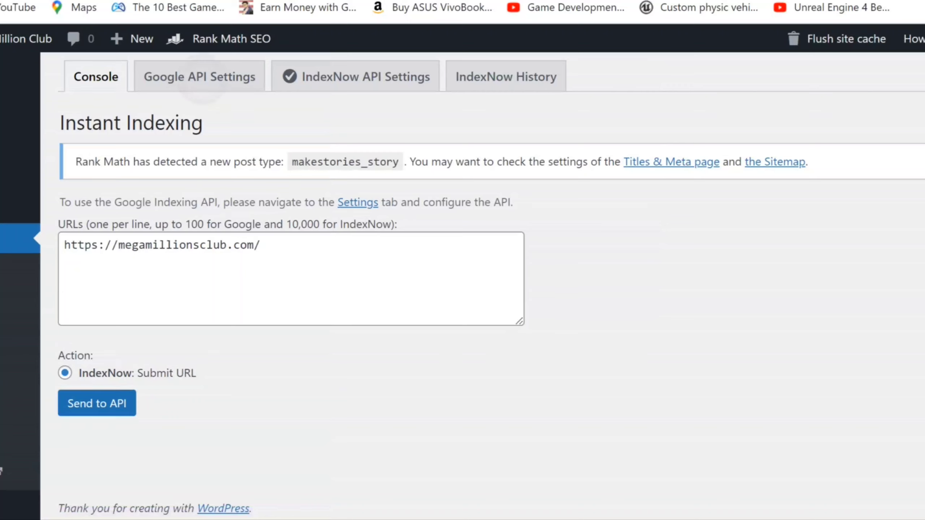
pyautogui.click(201, 78)
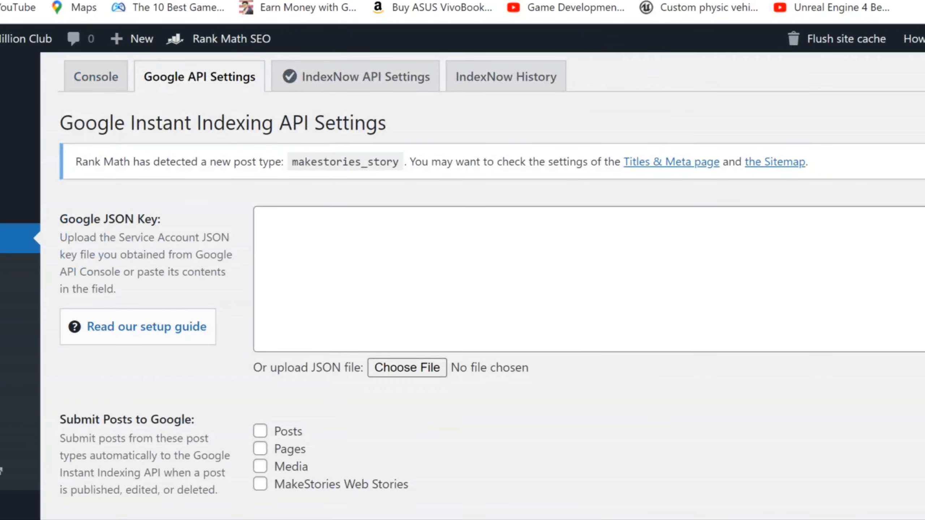
pyautogui.click(260, 449)
pyautogui.click(261, 431)
pyautogui.click(260, 484)
# Search 'google developer console' in a new tab and open the Google Developers Console result
pyautogui.hotkey('ctrl', 't')
pyautogui.write('googl')
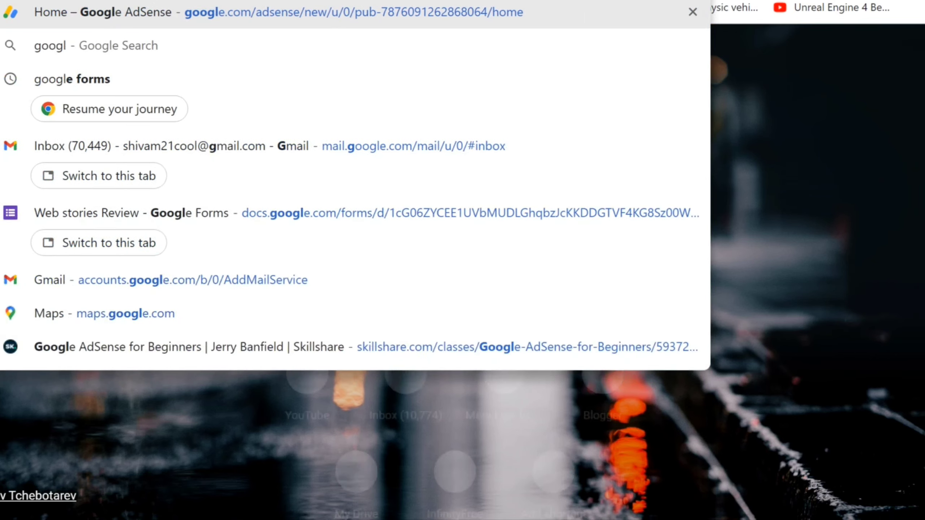
pyautogui.write('e dev')
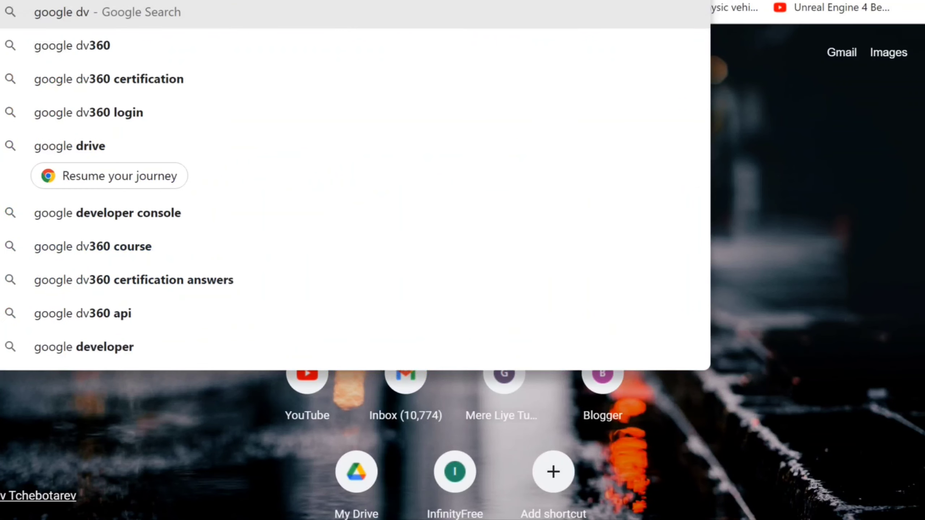
pyautogui.write('e')
pyautogui.press('BackSpace')
pyautogui.press('BackSpace')
pyautogui.write('evelope')
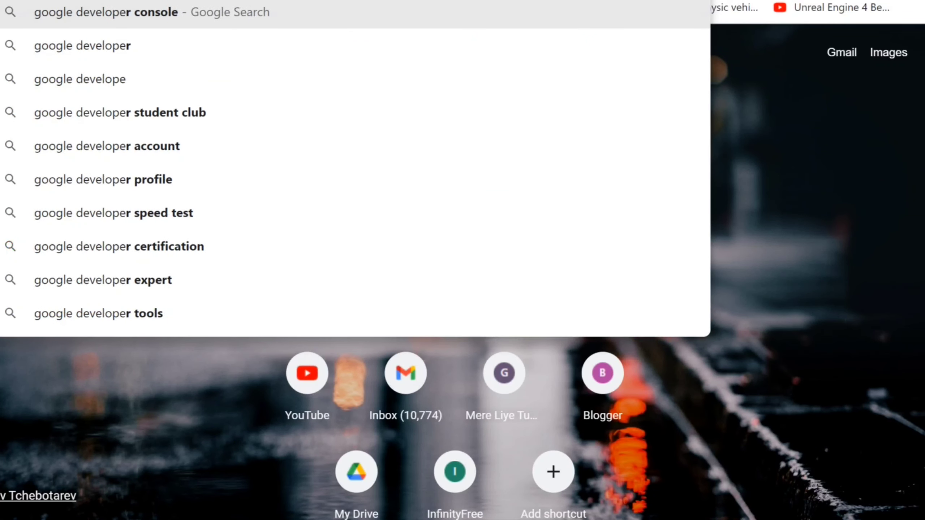
pyautogui.write('r')
pyautogui.press('Return')
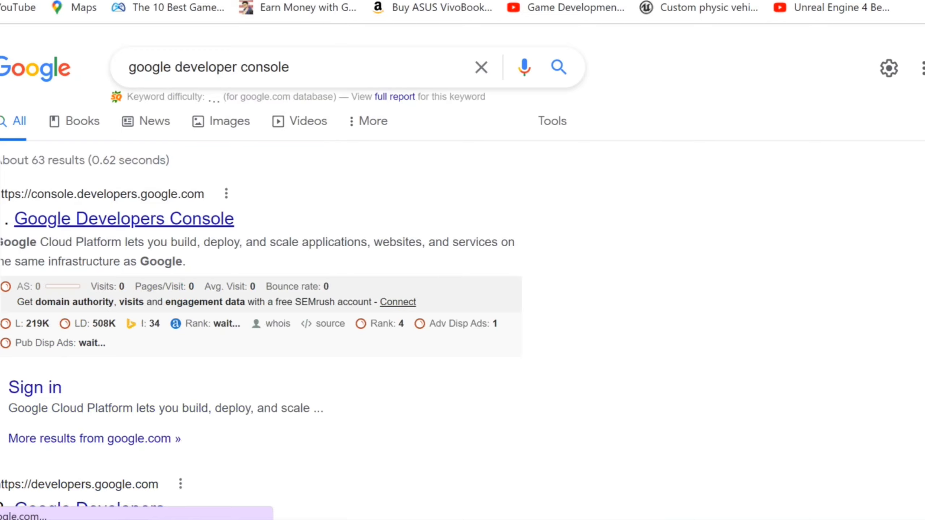
pyautogui.click(109, 219)
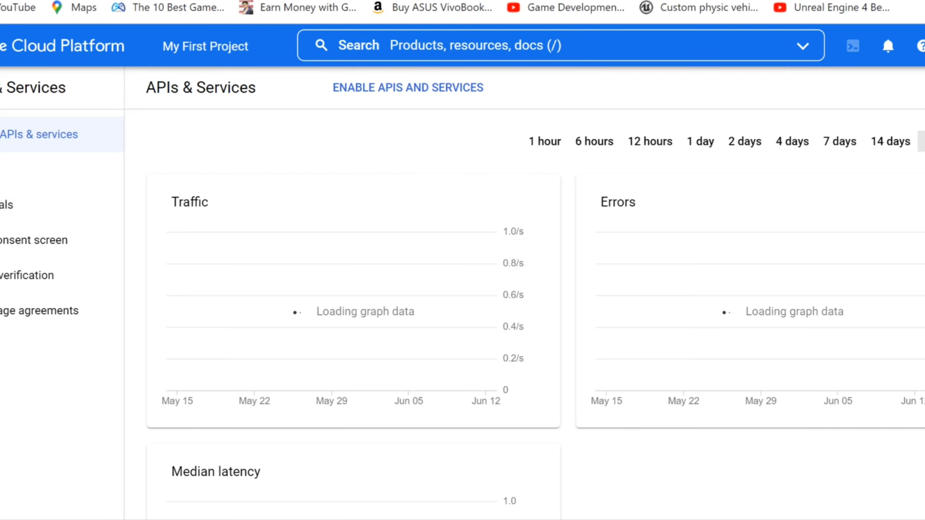
# Create a new project and switch to the megamllions project
pyautogui.click(215, 46)
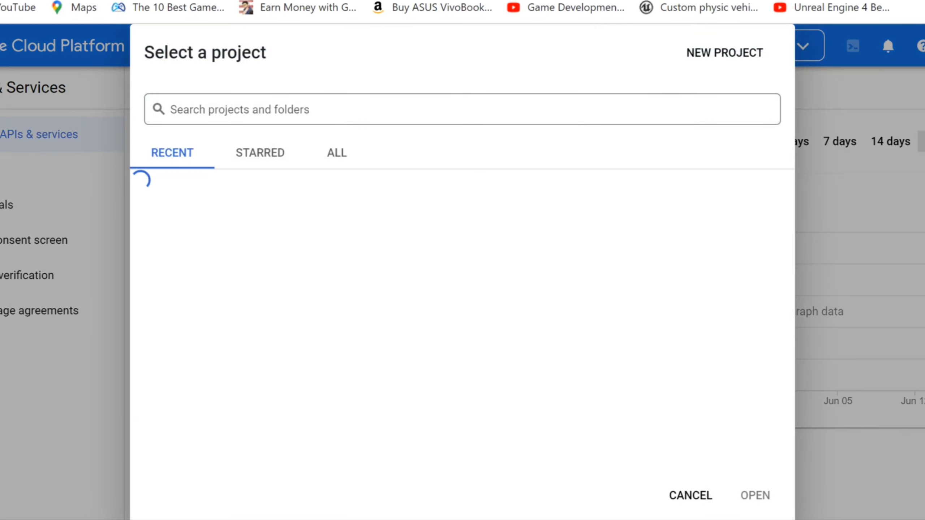
pyautogui.press('Escape')
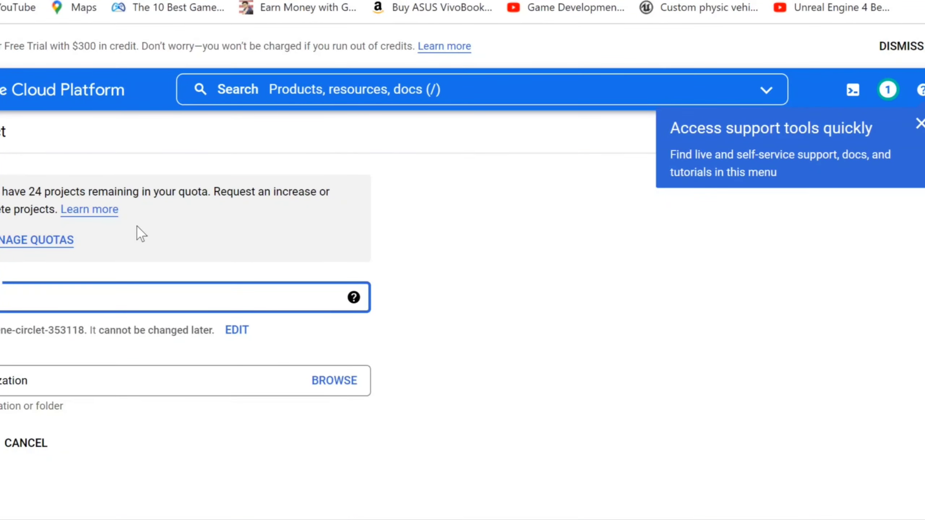
pyautogui.press('Return')
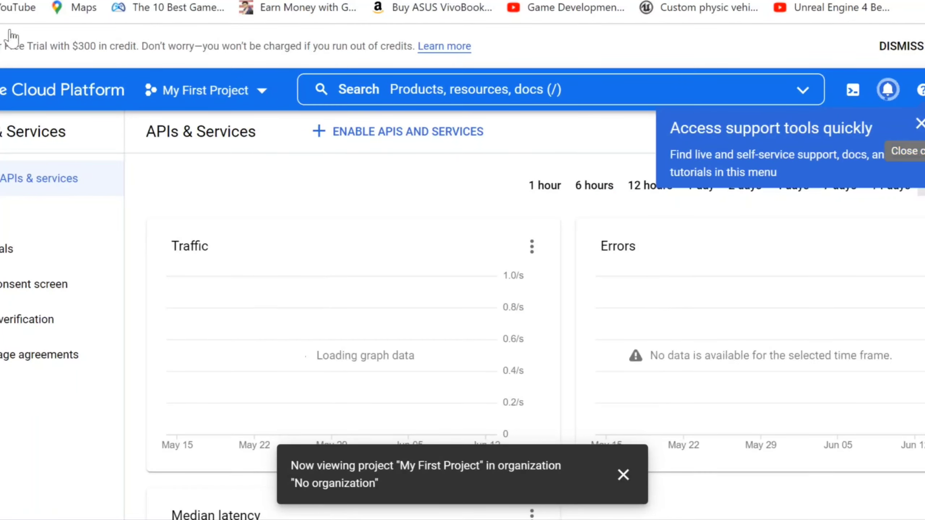
pyautogui.click(181, 95)
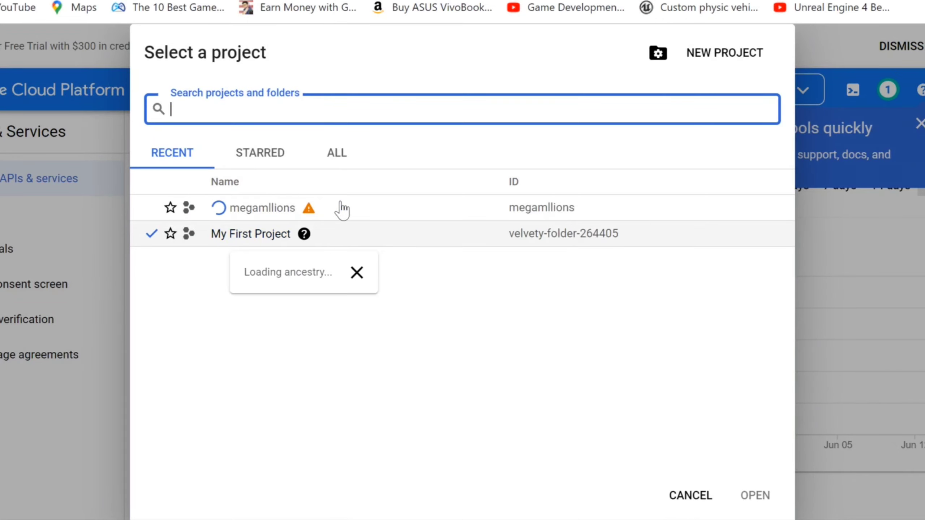
pyautogui.click(341, 209)
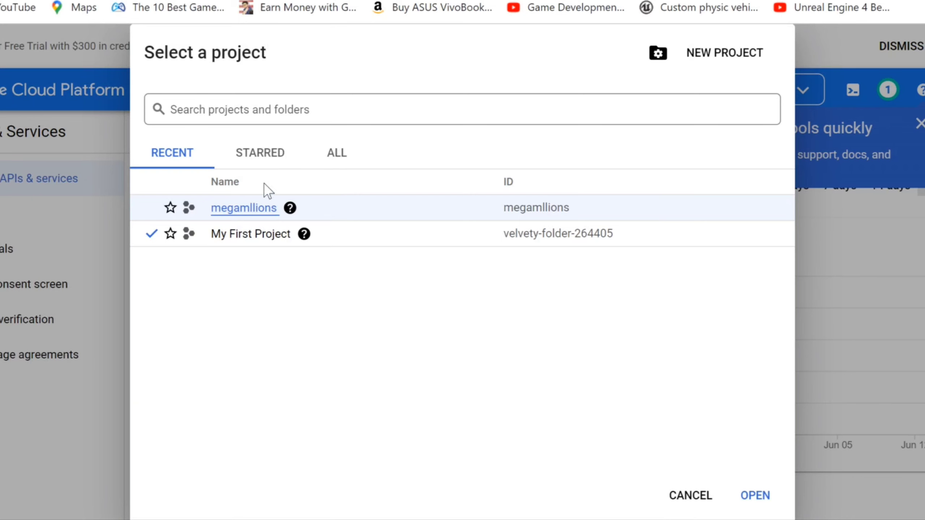
pyautogui.click(249, 209)
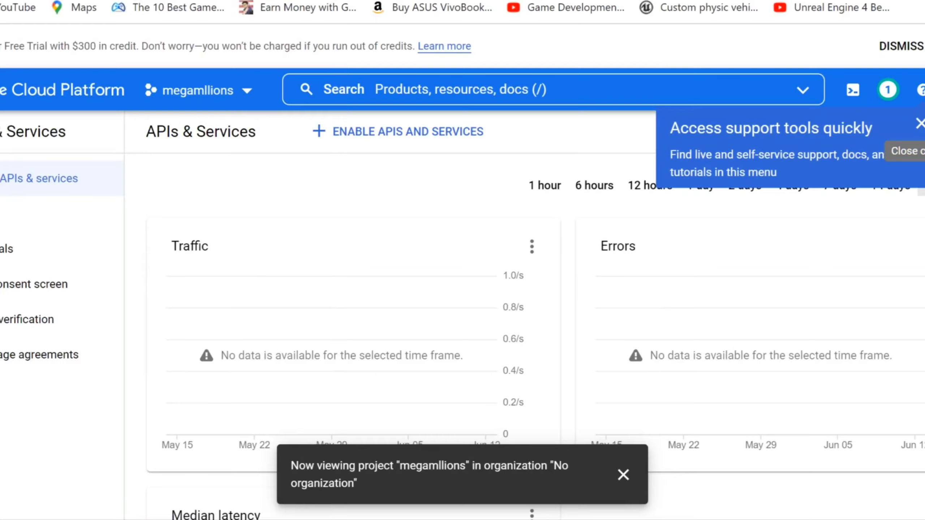
# Open the megamllions project dashboard and go to its project settings
pyautogui.click(1, 89)
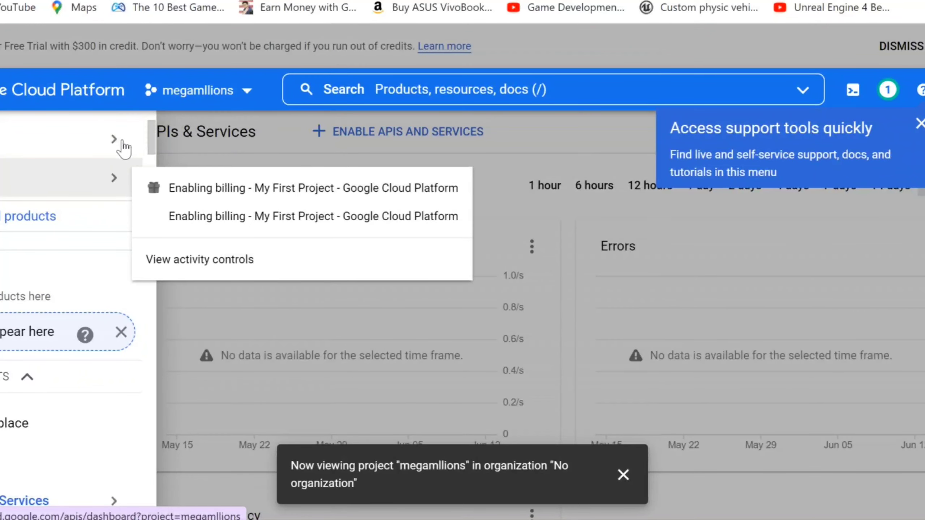
pyautogui.click(151, 148)
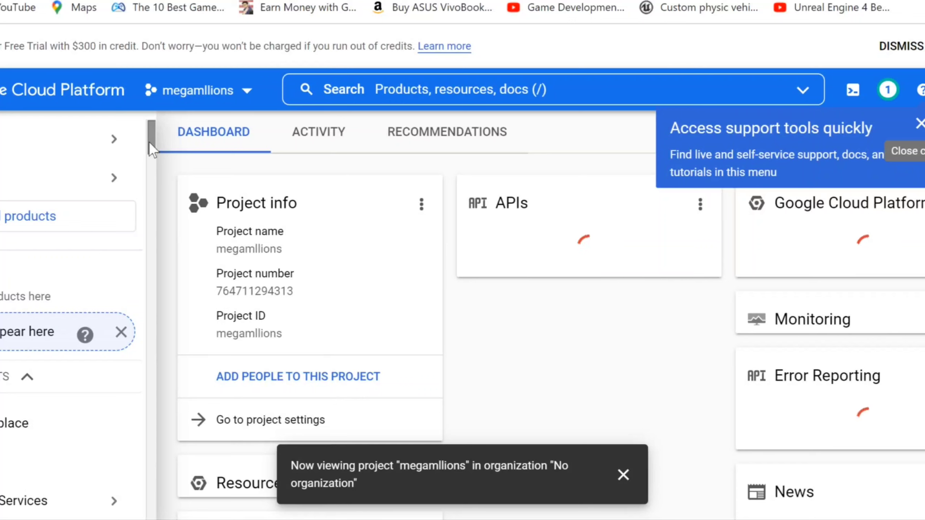
pyautogui.moveTo(134, 166)
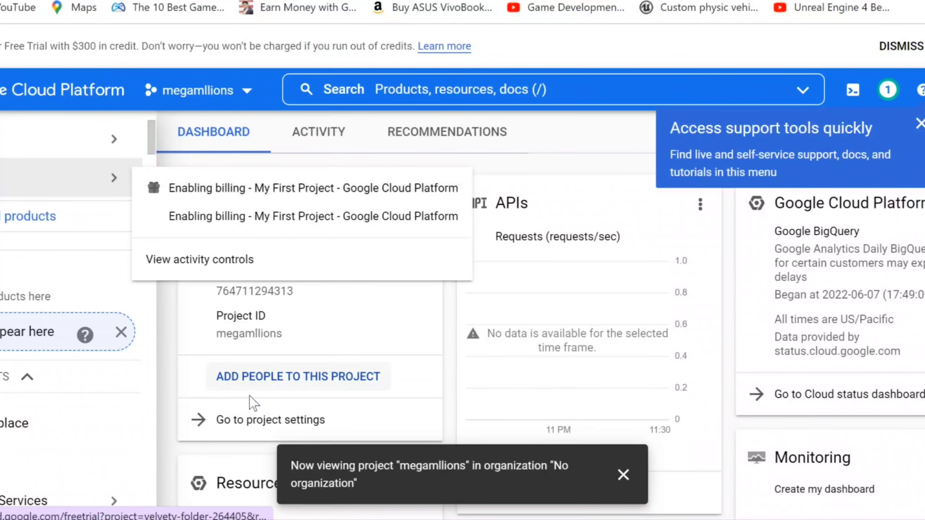
pyautogui.click(250, 420)
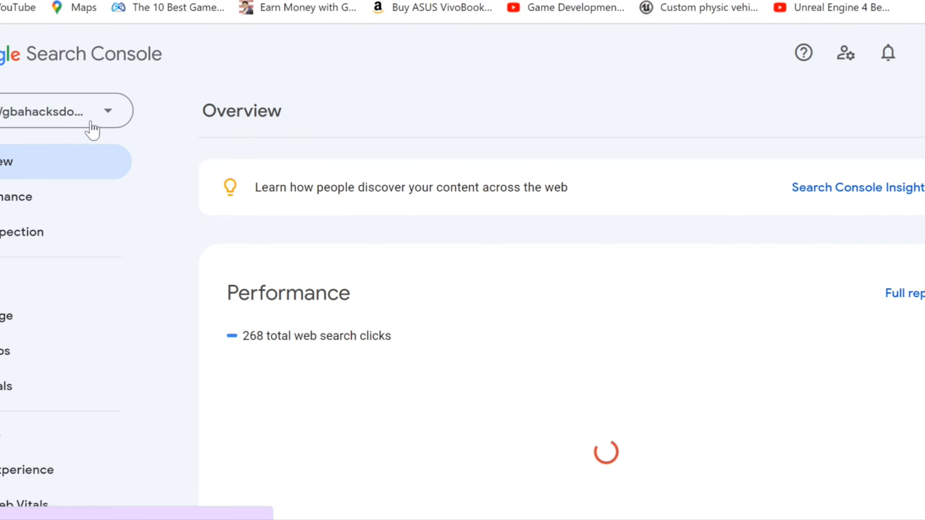
pyautogui.click(111, 125)
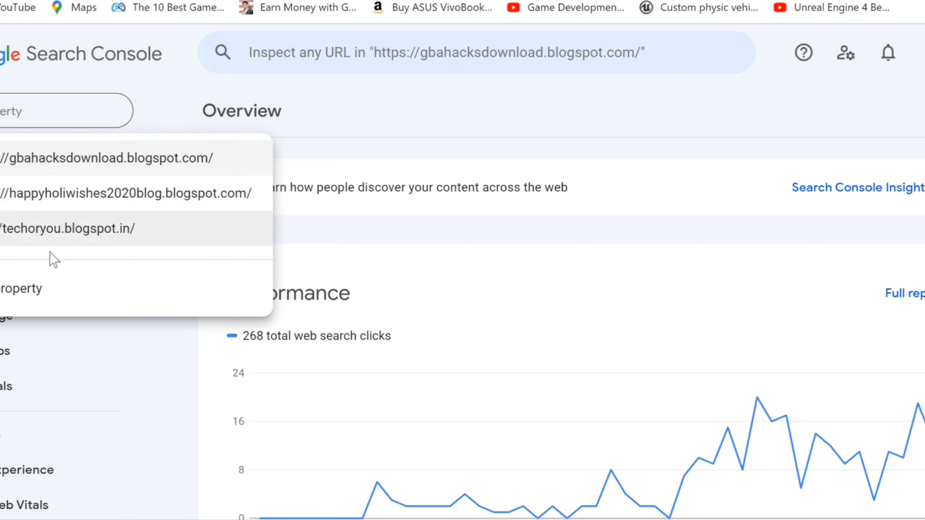
pyautogui.click(22, 289)
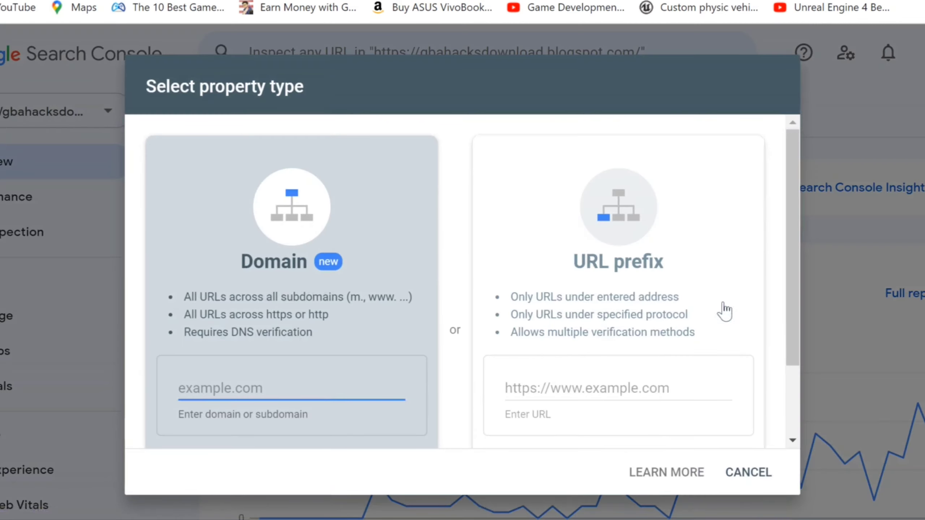
pyautogui.click(658, 382)
pyautogui.write('http')
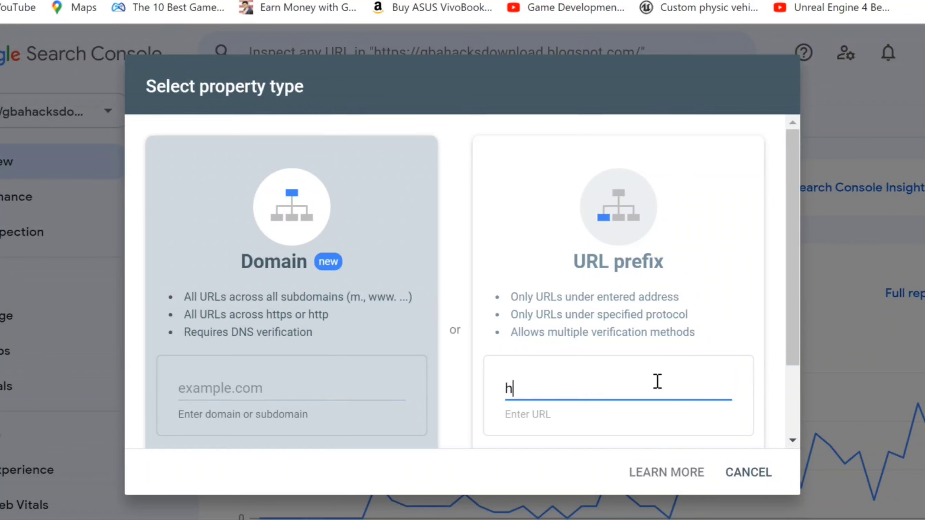
pyautogui.write('//')
pyautogui.hotkey('ctrl', 'v')
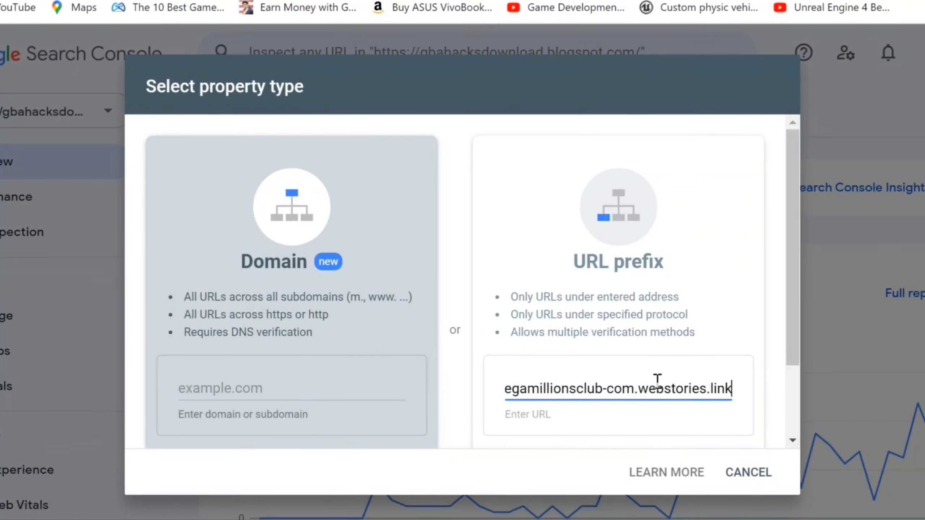
pyautogui.press('BackSpace')
pyautogui.press('BackSpace')
pyautogui.press('BackSpace')
pyautogui.press('BackSpace')
pyautogui.press('BackSpace')
pyautogui.press('BackSpace')
pyautogui.press('BackSpace')
pyautogui.press('BackSpace')
pyautogui.press('BackSpace')
pyautogui.press('BackSpace')
pyautogui.press('BackSpace')
pyautogui.press('BackSpace')
pyautogui.press('BackSpace')
pyautogui.press('BackSpace')
pyautogui.press('BackSpace')
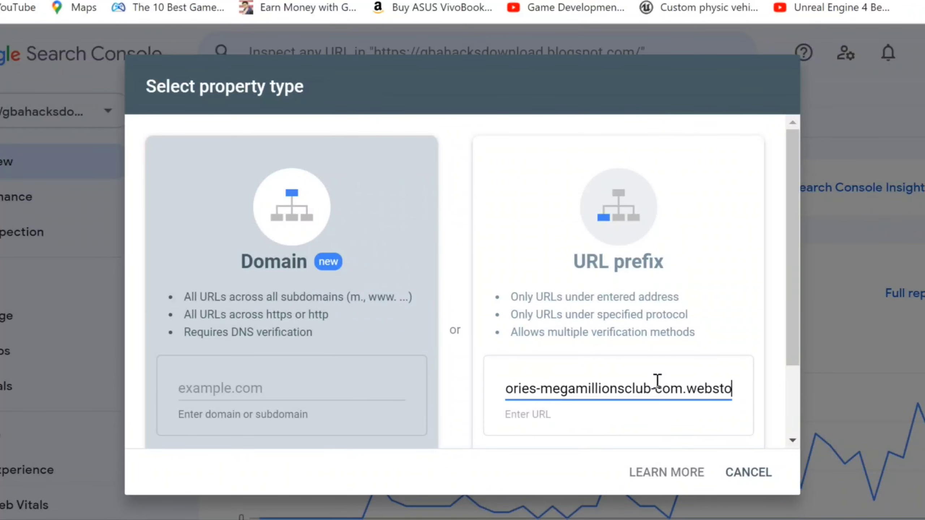
pyautogui.press('BackSpace')
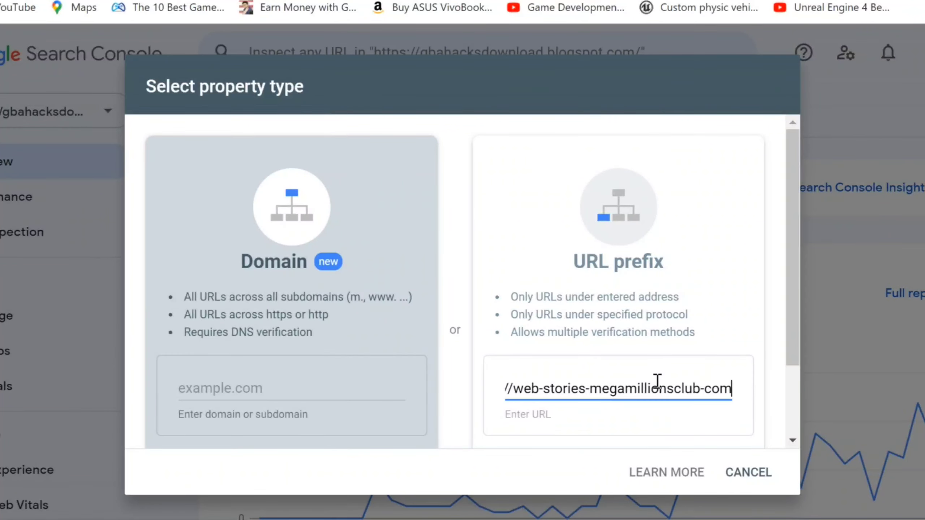
pyautogui.press('BackSpace')
pyautogui.write('.')
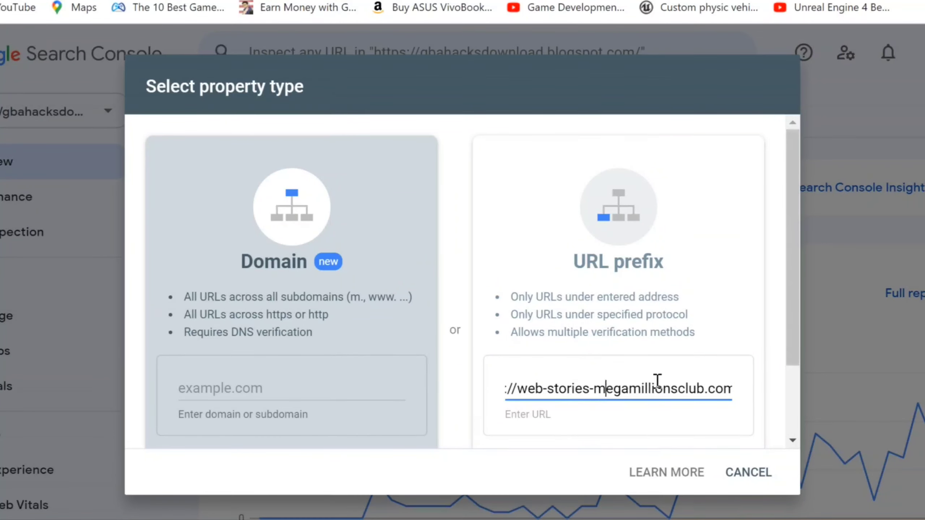
pyautogui.press('BackSpace')
pyautogui.press('BackSpace')
pyautogui.press('BackSpace')
pyautogui.press('BackSpace')
pyautogui.press('BackSpace')
pyautogui.press('BackSpace')
pyautogui.press('BackSpace')
pyautogui.press('BackSpace')
pyautogui.press('BackSpace')
pyautogui.press('BackSpace')
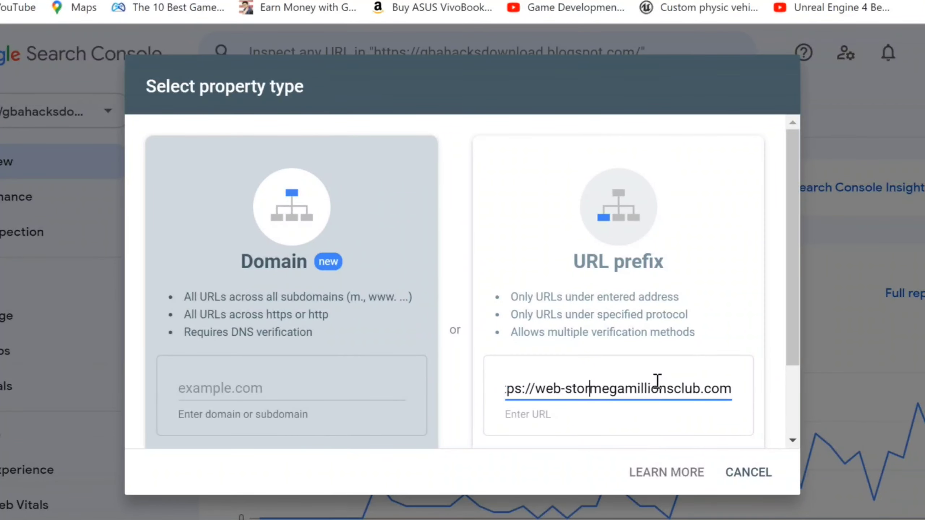
pyautogui.press('BackSpace')
pyautogui.press('BackSpace')
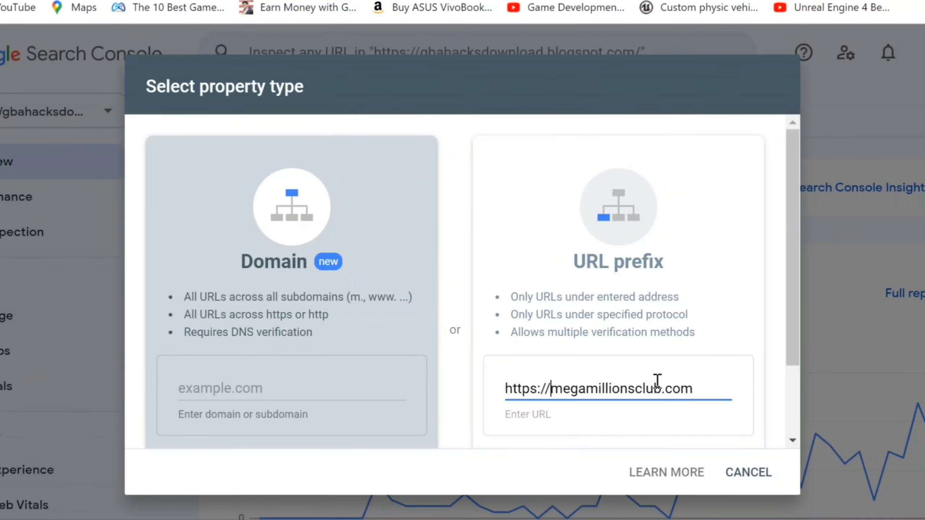
pyautogui.scroll(-3, 657, 381)
pyautogui.click(617, 378)
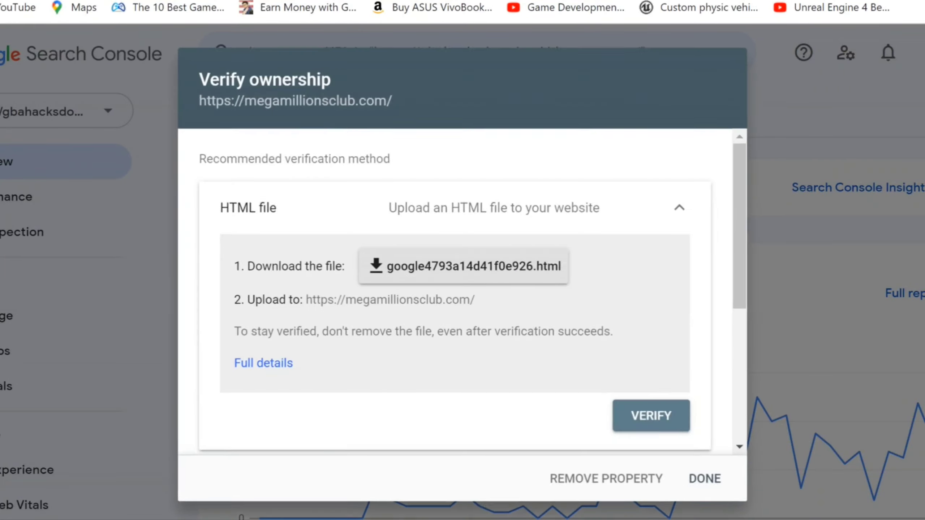
# Copy the HTML-tag verification meta tag and return to the WordPress admin
pyautogui.scroll(-5, 455, 292)
pyautogui.click(656, 296)
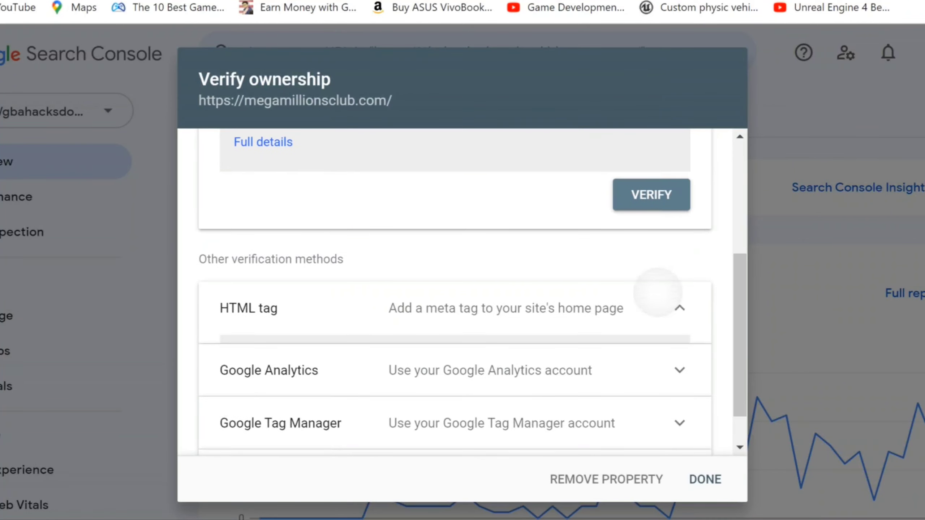
pyautogui.click(651, 413)
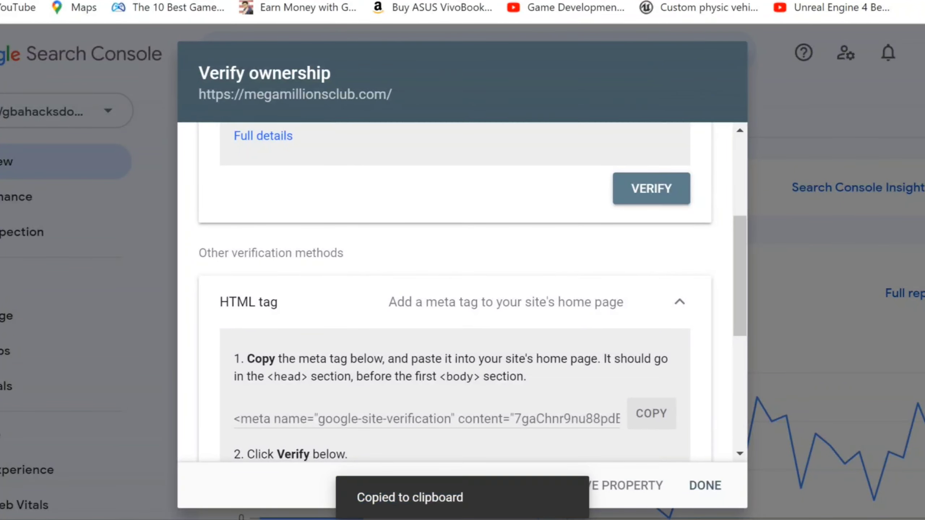
pyautogui.hotkey('ctrl', 'Tab')
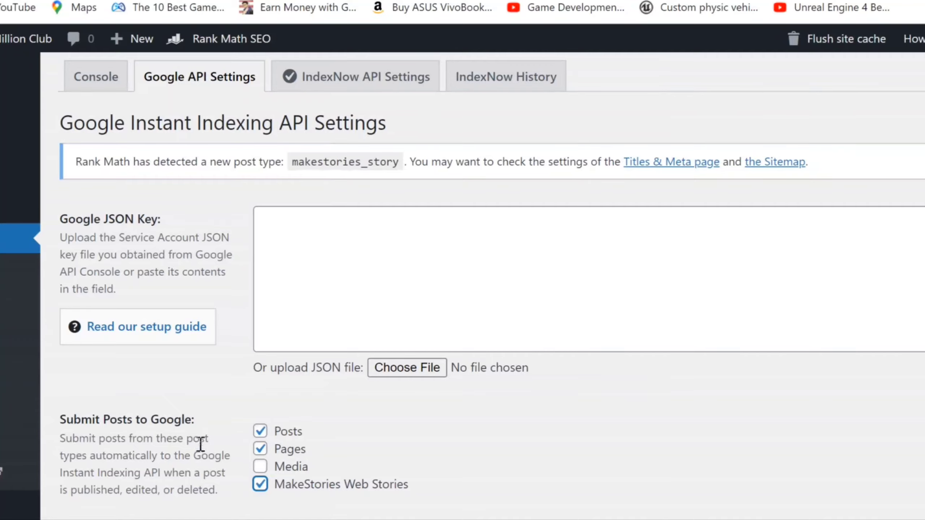
# Open the Theme File Editor in a new tab, accept the warning, and load header.php
pyautogui.scroll(-7, 201, 442)
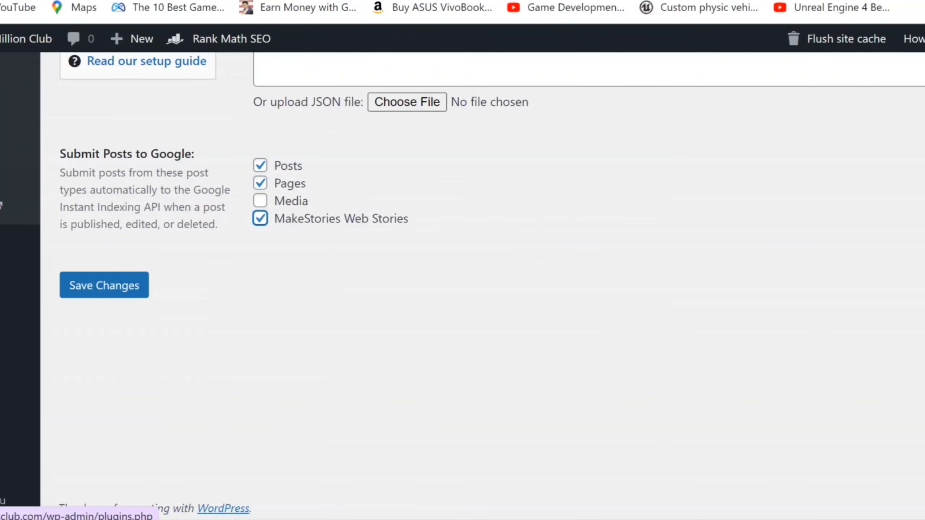
pyautogui.moveTo(19, 281)
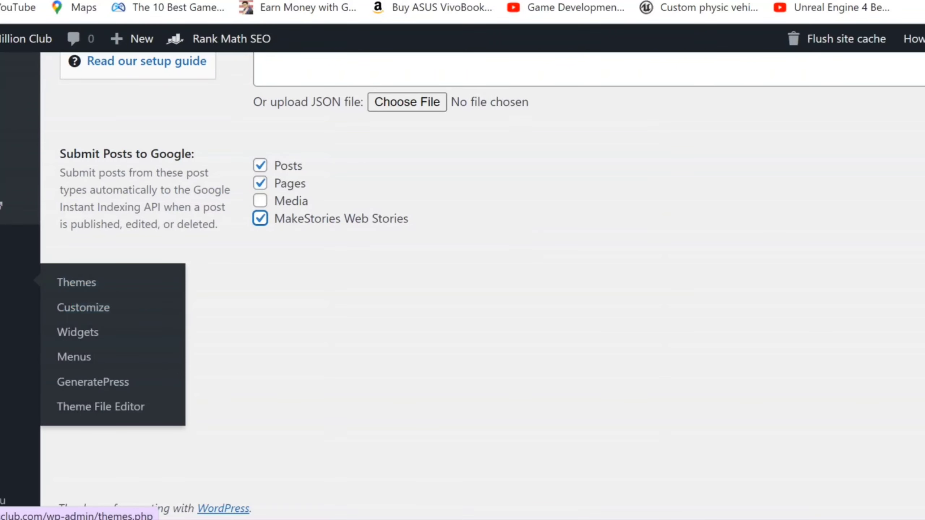
pyautogui.rightClick(101, 408)
pyautogui.click(209, 246)
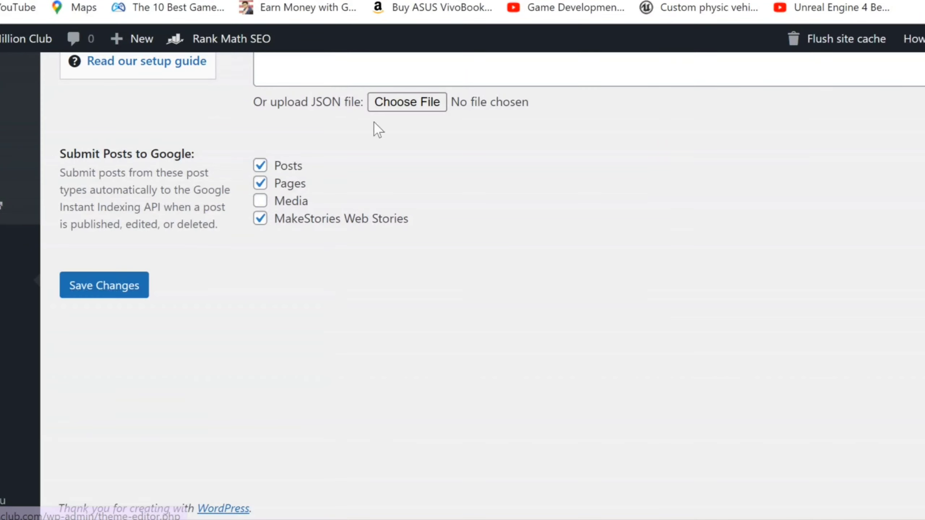
pyautogui.hotkey('ctrl', 'Tab')
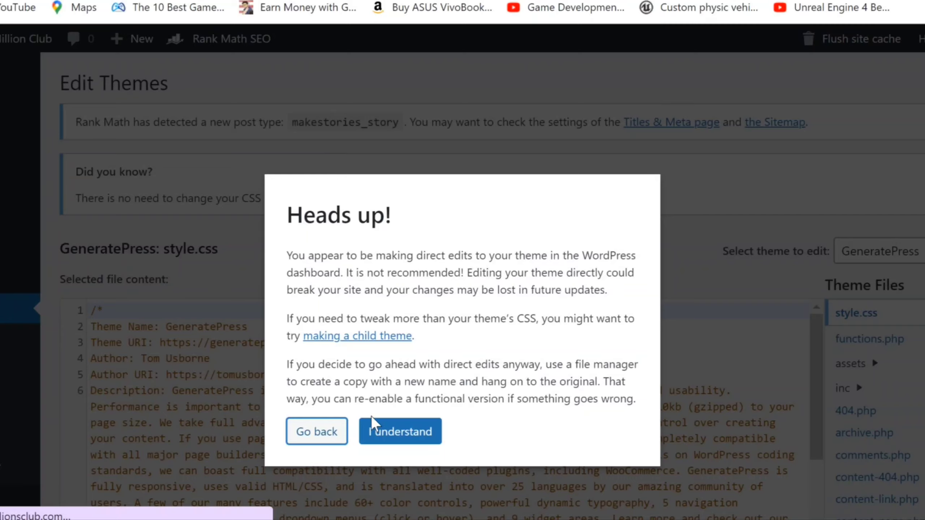
pyautogui.click(379, 432)
pyautogui.scroll(-5, 884, 434)
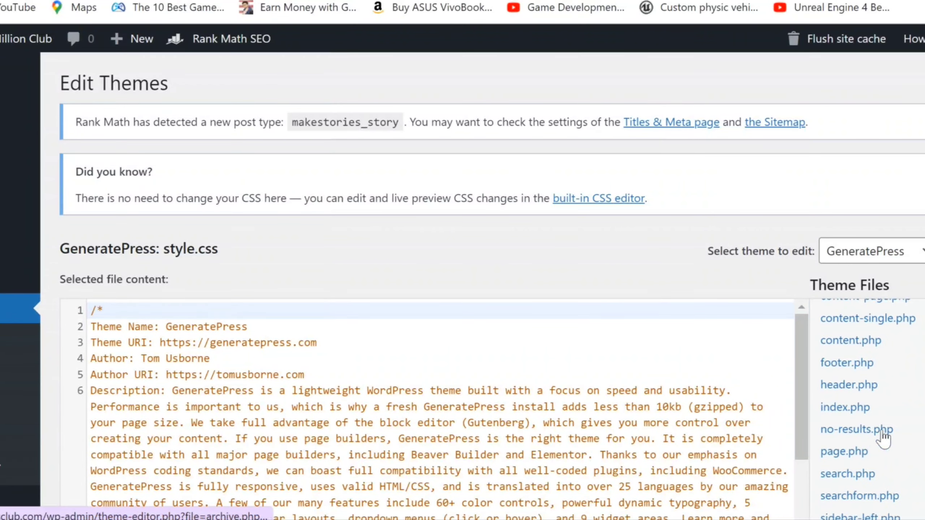
pyautogui.click(879, 390)
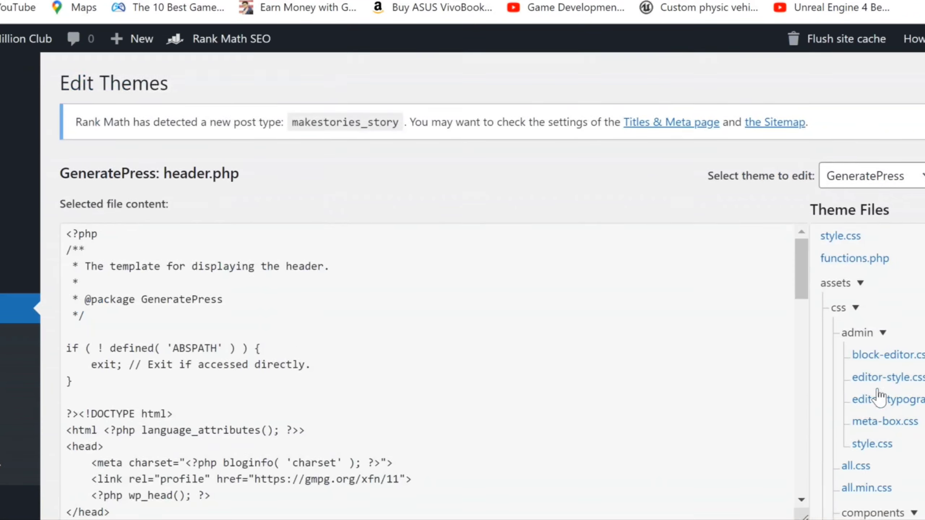
# Paste the verification meta tag on a new line after <head> and update the file
pyautogui.click(174, 447)
pyautogui.press('Return')
pyautogui.hotkey('ctrl', 'v')
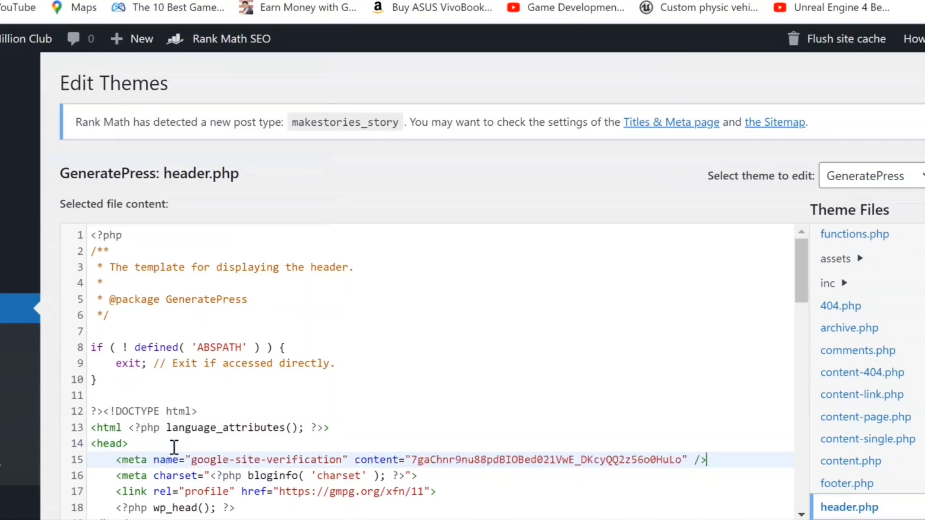
pyautogui.scroll(-5, 174, 447)
pyautogui.click(97, 393)
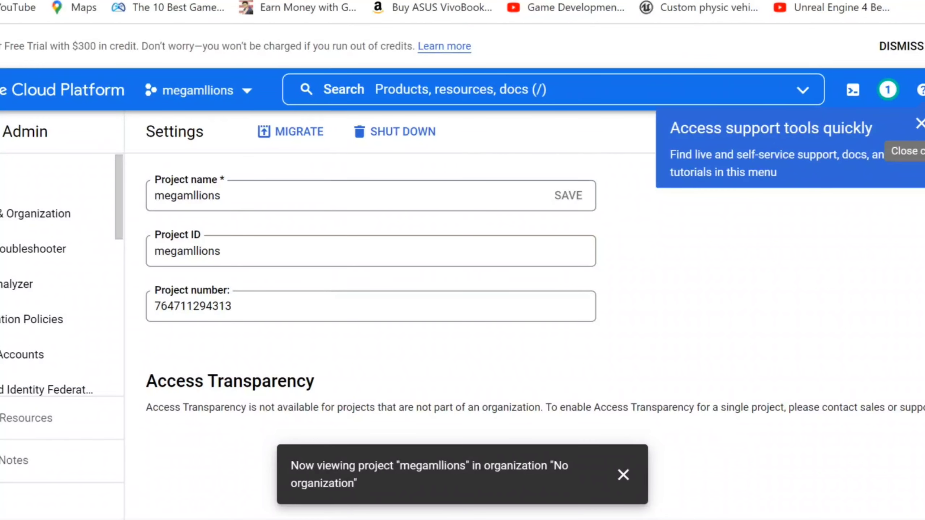
# Dismiss the support tools tip and open the megamllions project's Service Accounts page
pyautogui.click(920, 123)
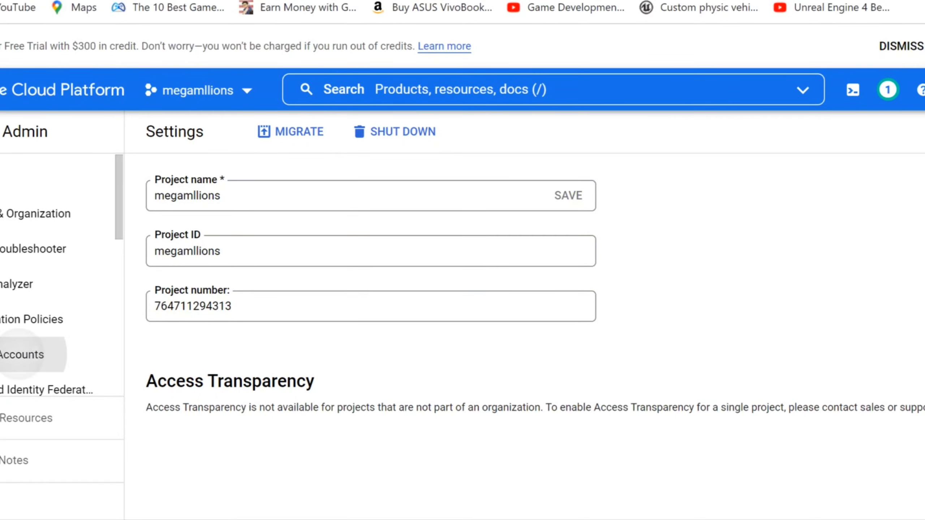
pyautogui.click(22, 355)
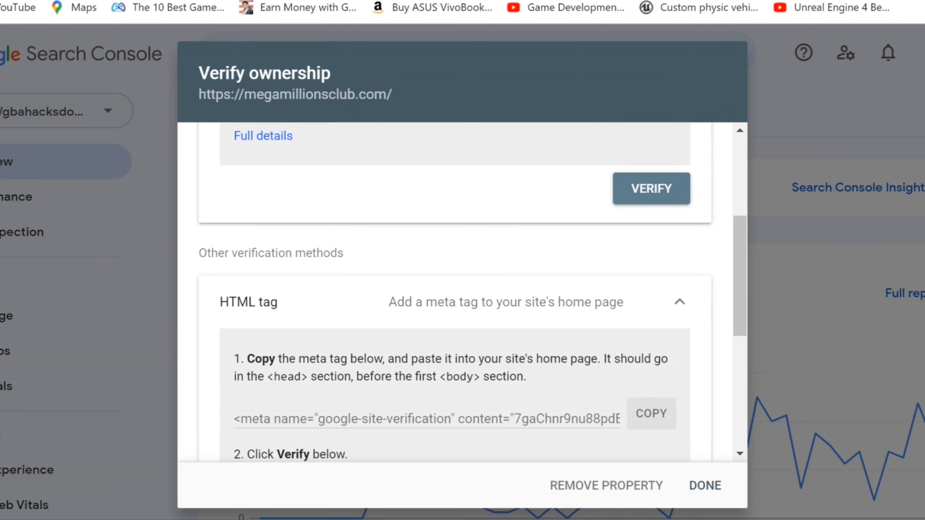
# Verify ownership of megamillionsclub.com via the HTML tag and go to the verified property
pyautogui.scroll(-3, 455, 292)
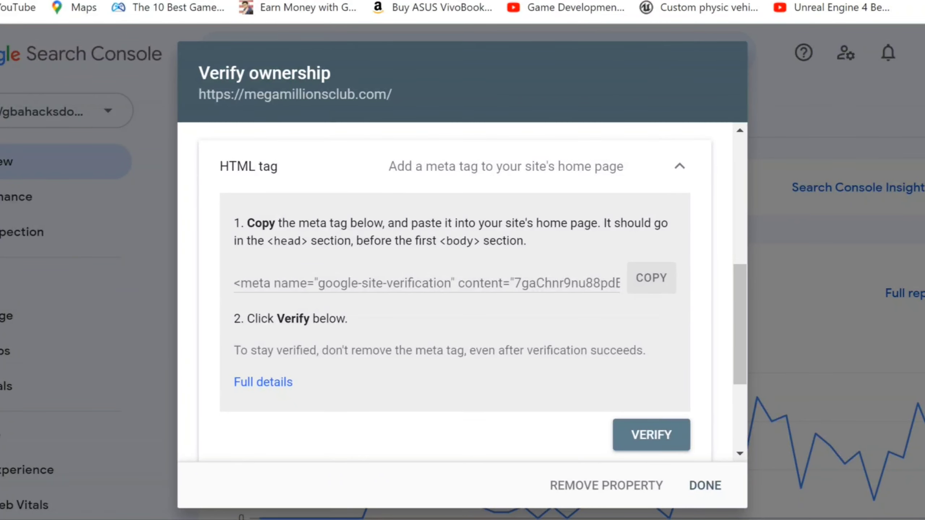
pyautogui.click(651, 435)
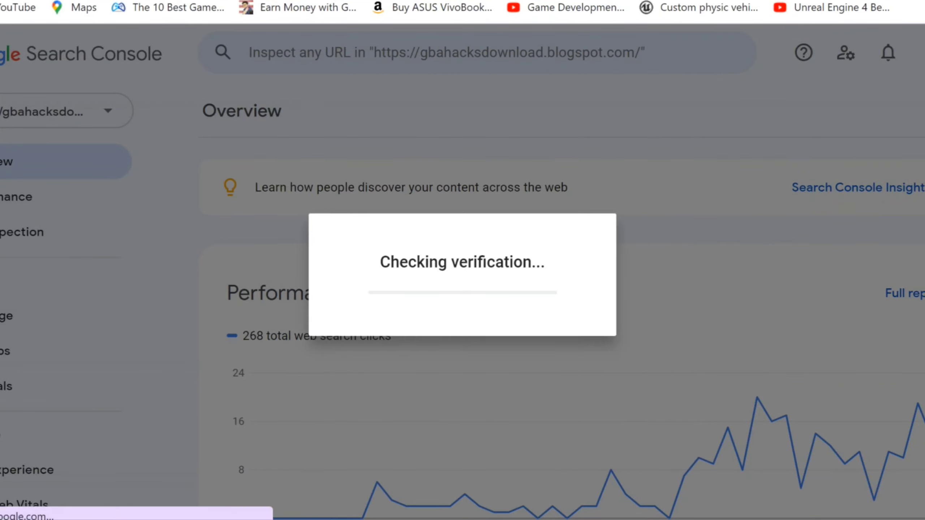
pyautogui.click(669, 383)
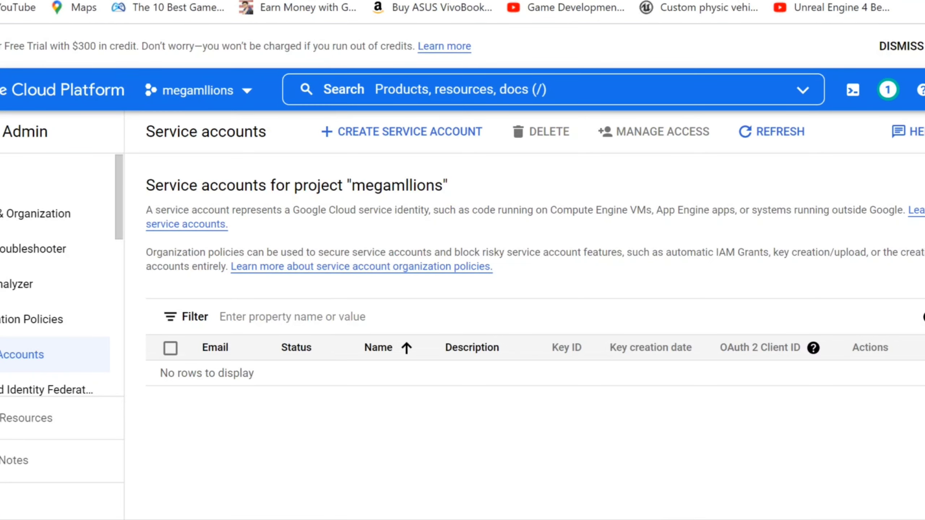
# Create a service account named megamillions without granting any project roles
pyautogui.click(401, 132)
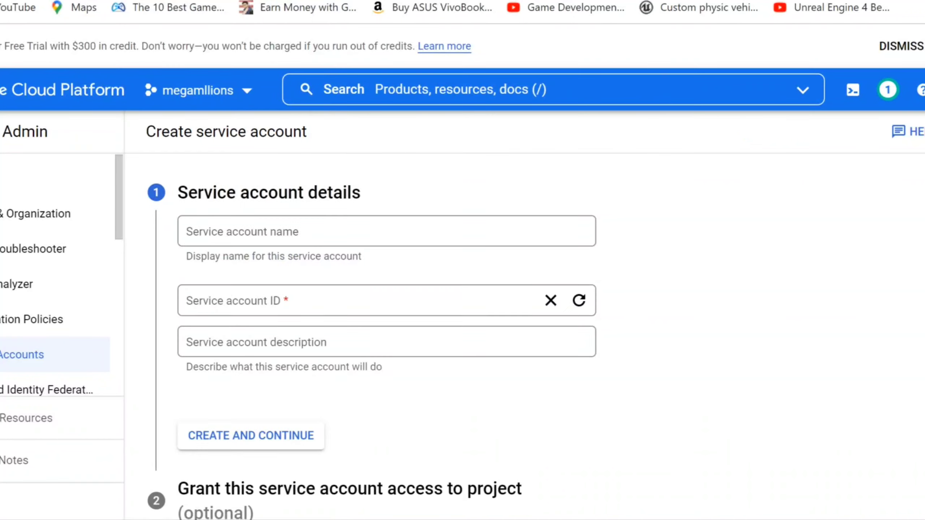
pyautogui.rightClick(377, 223)
pyautogui.press('Escape')
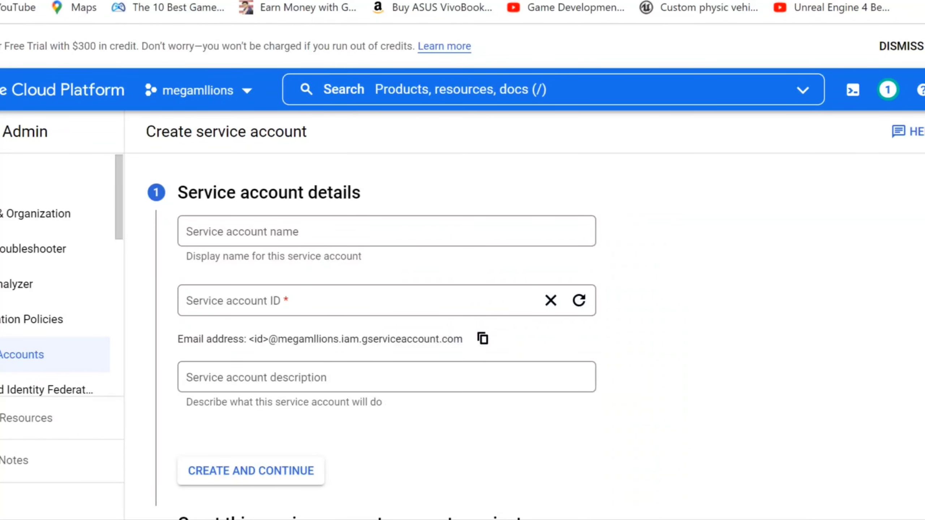
pyautogui.click(377, 231)
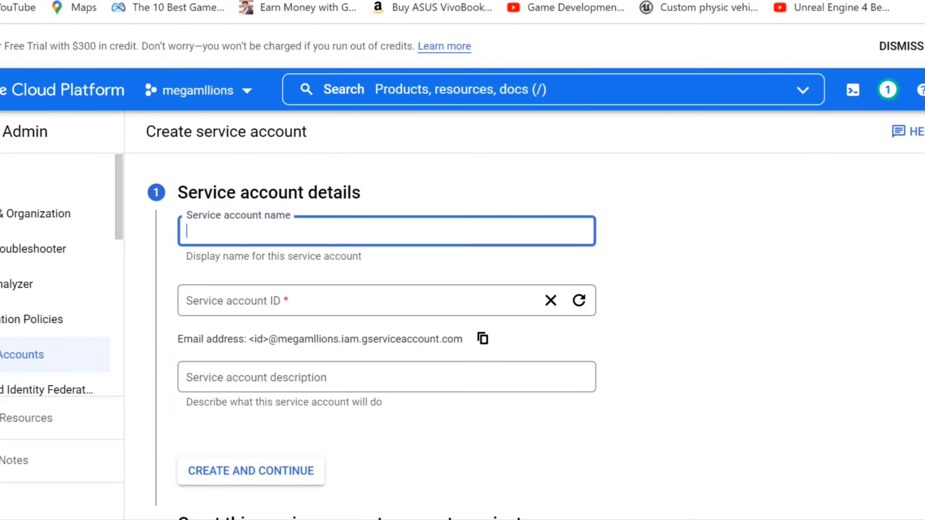
pyautogui.write('mega')
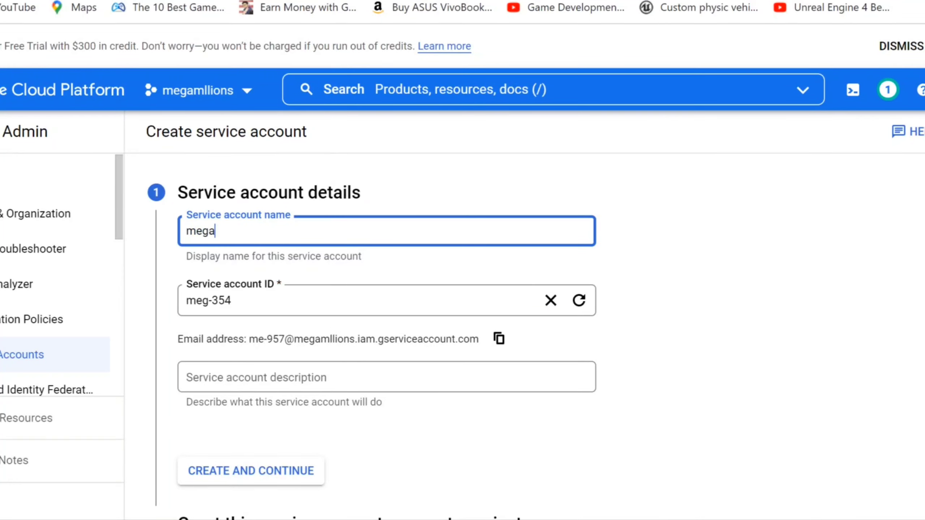
pyautogui.write('mill')
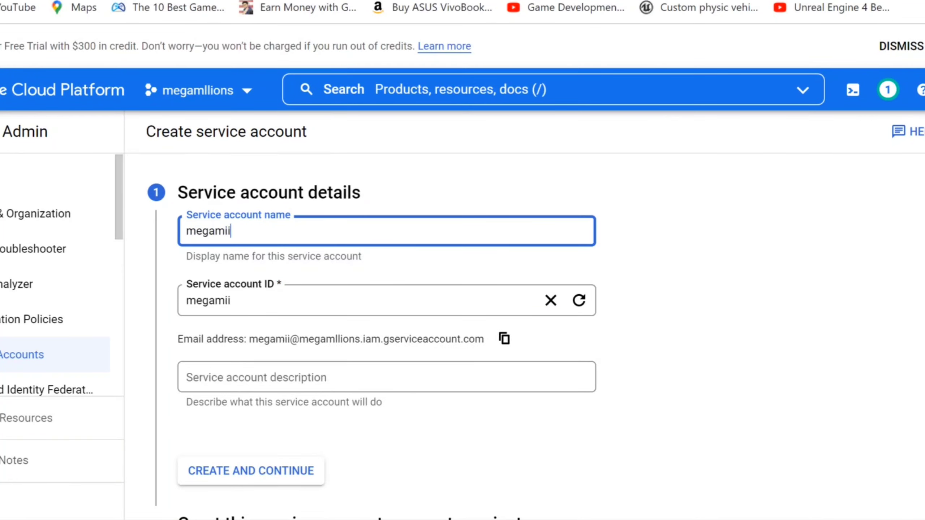
pyautogui.write('ions')
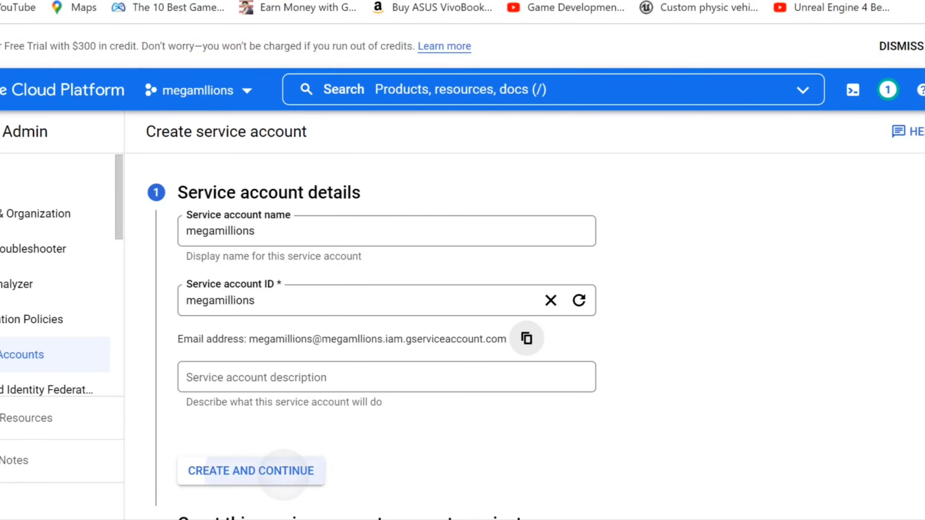
pyautogui.click(250, 471)
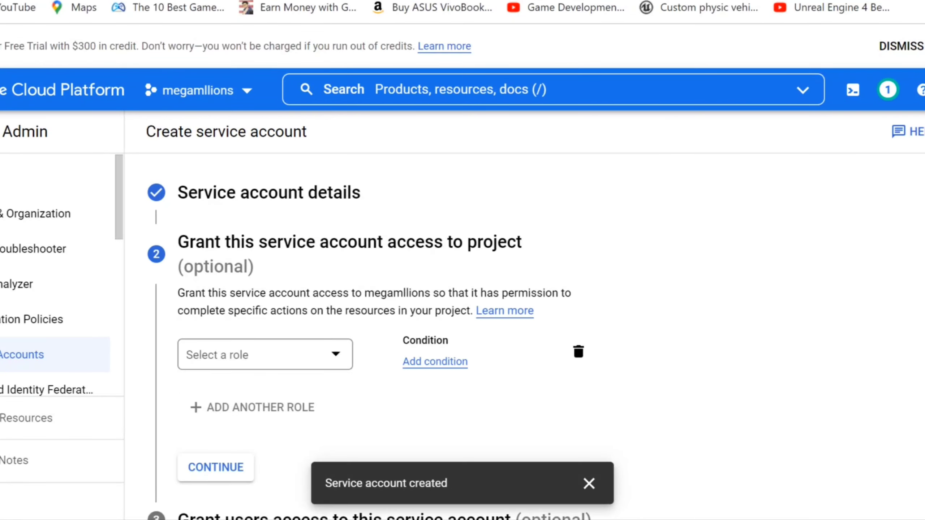
pyautogui.click(216, 467)
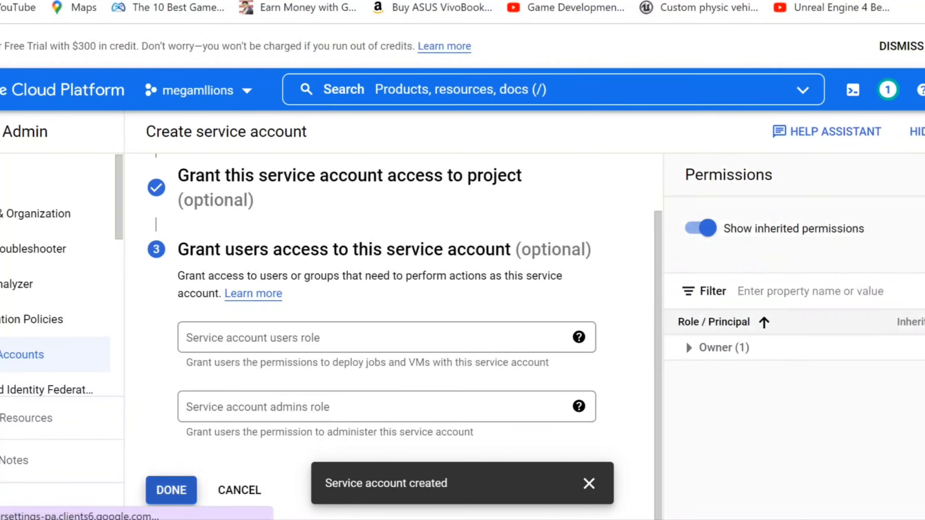
pyautogui.click(171, 490)
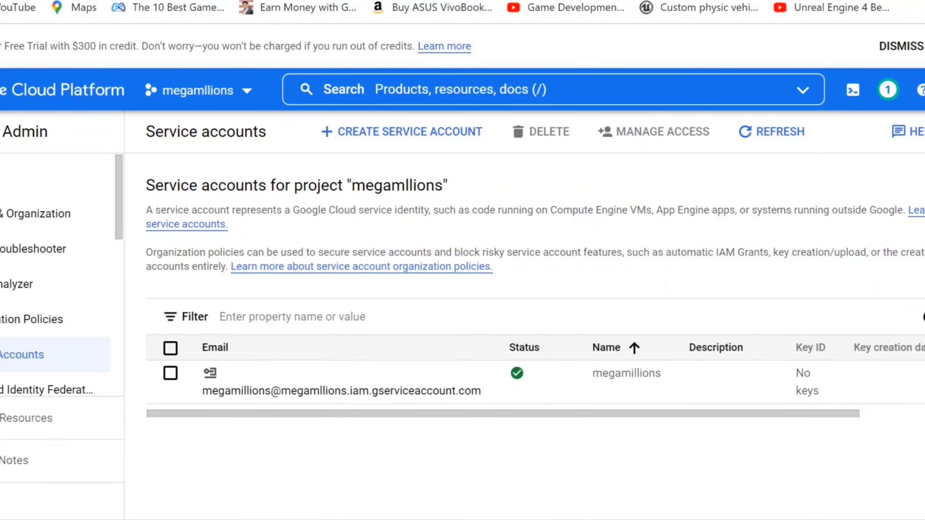
# Generate and download a new JSON private key for the megamillions service account
pyautogui.click(921, 375)
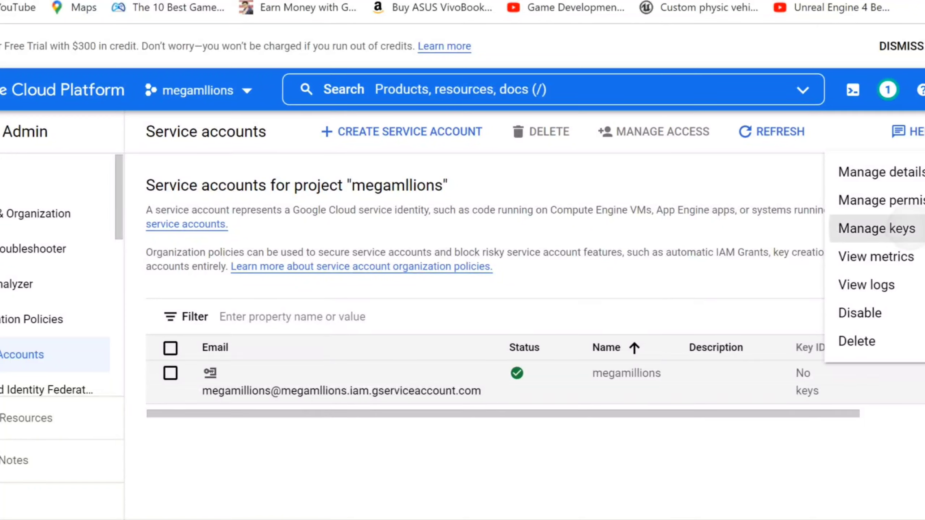
pyautogui.click(878, 229)
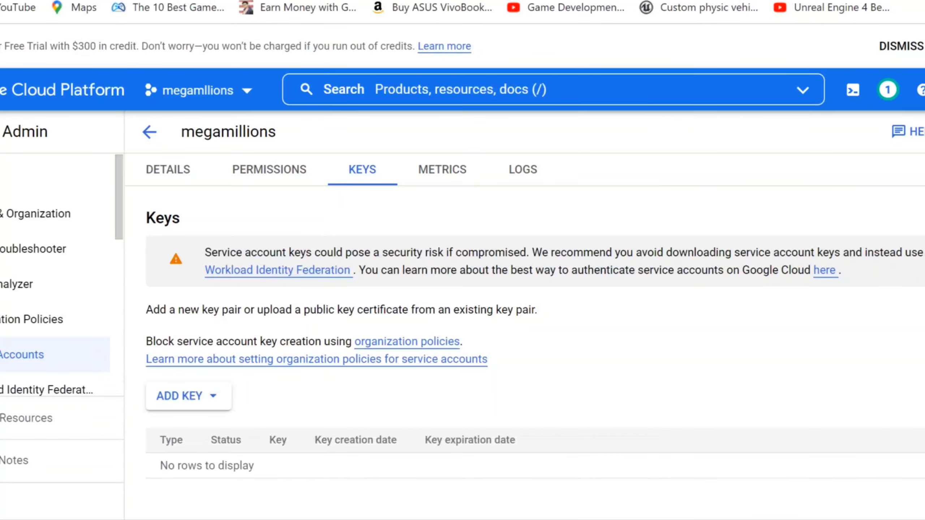
pyautogui.click(186, 396)
pyautogui.click(207, 431)
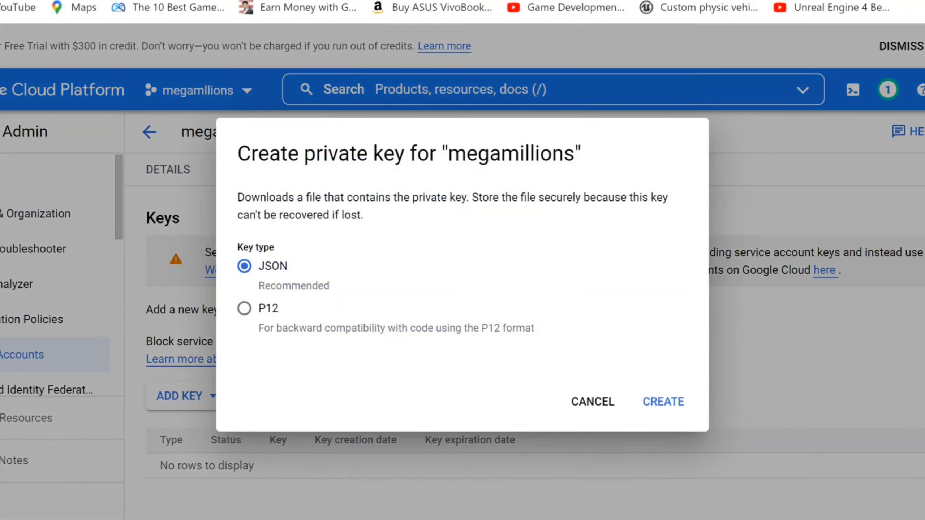
pyautogui.press('Return')
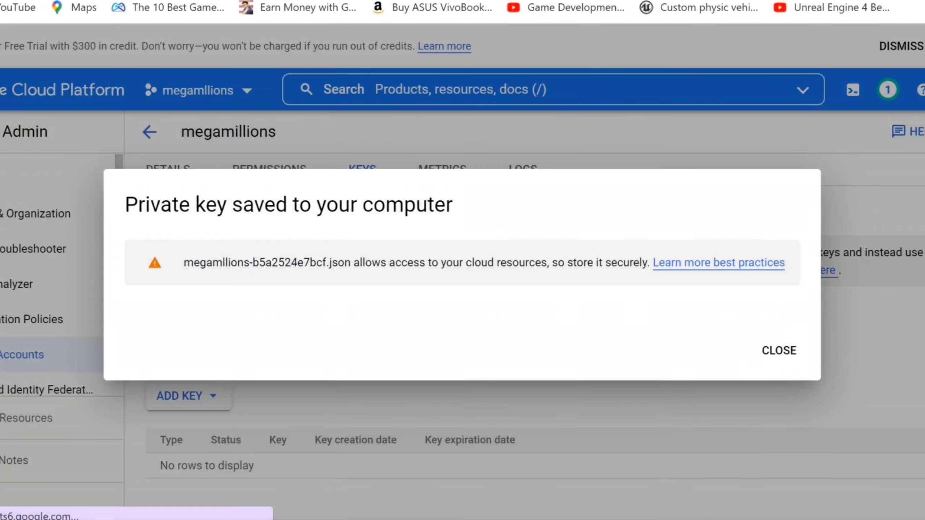
pyautogui.press('Escape')
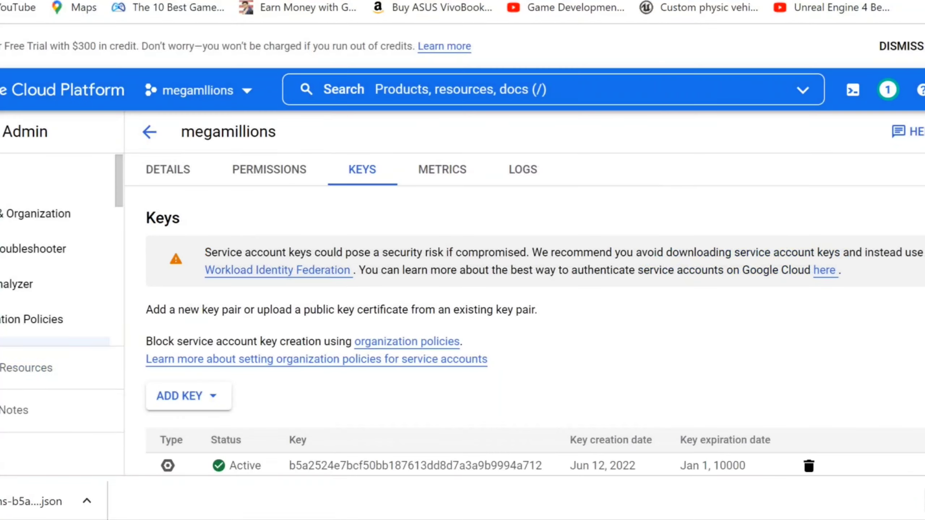
# Cycle through the open tabs, open the service account's Details, and reload the out-of-memory page
pyautogui.hotkey('ctrl', 'Tab')
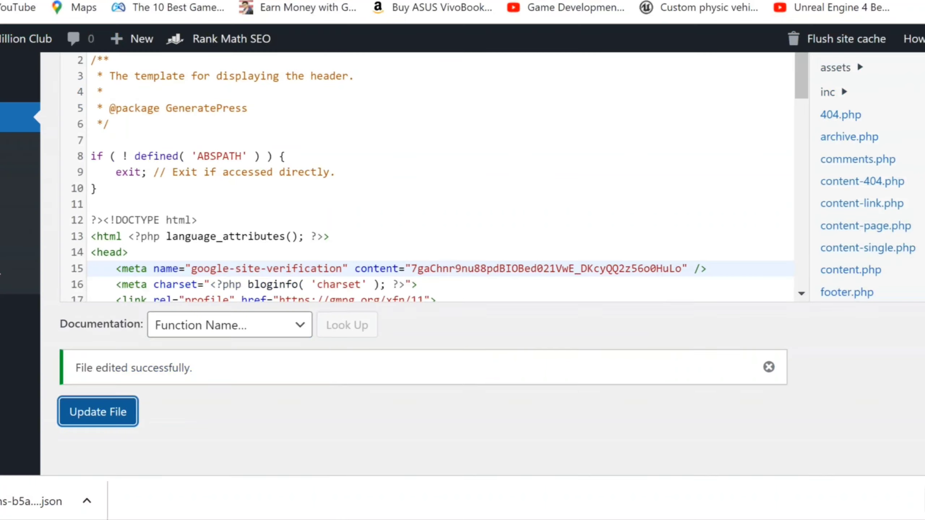
pyautogui.hotkey('ctrl', 'Tab')
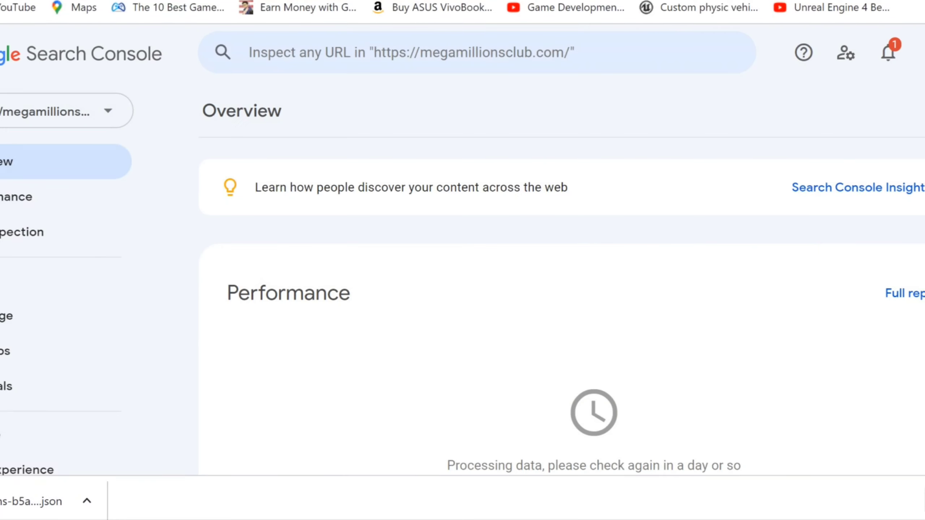
pyautogui.hotkey('ctrl', 'Tab')
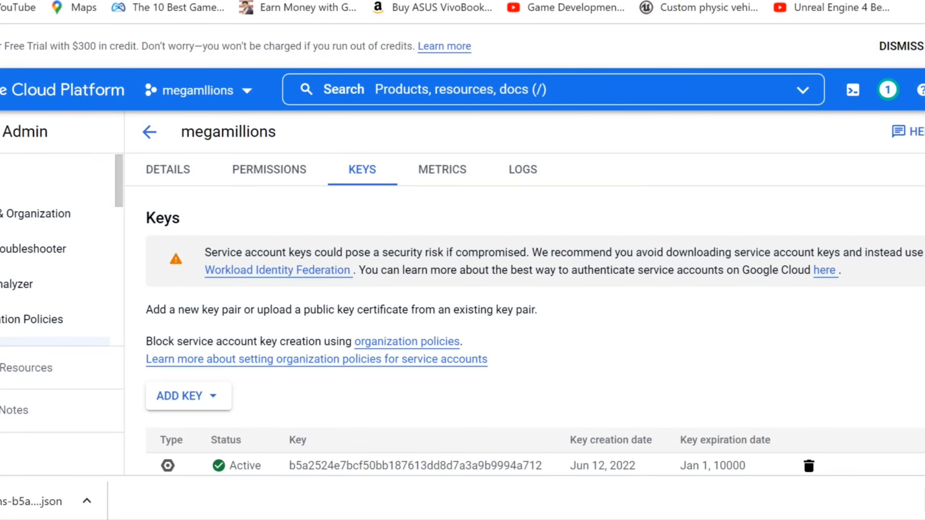
pyautogui.scroll(-1, 535, 335)
pyautogui.scroll(1, 534, 335)
pyautogui.scroll(-1, 535, 335)
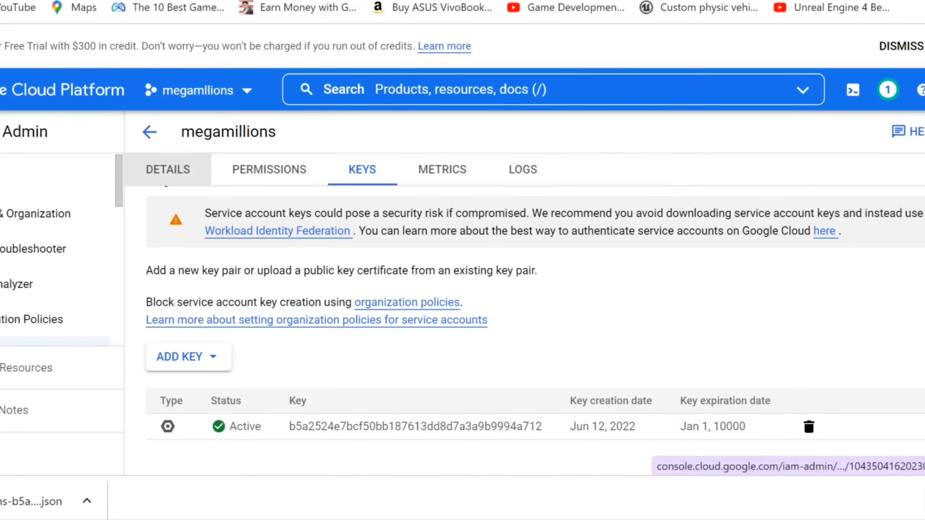
pyautogui.click(168, 170)
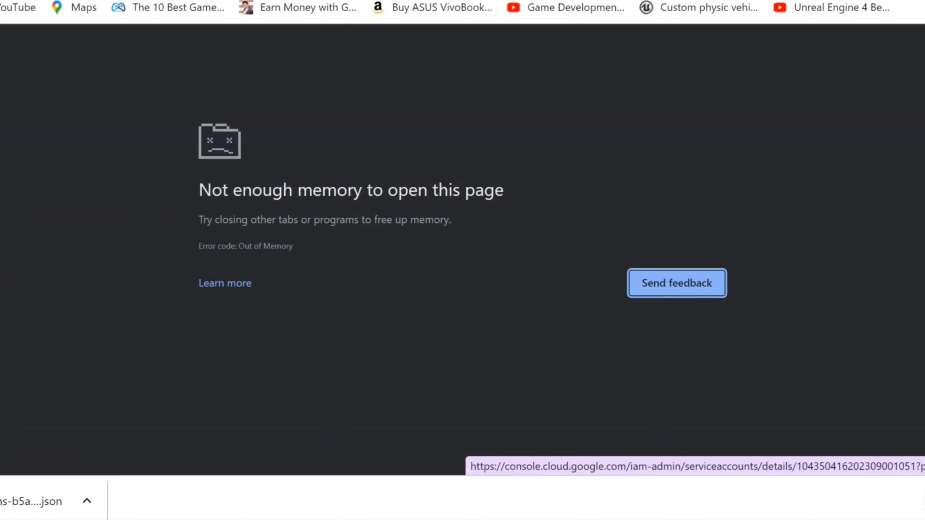
pyautogui.press('F5')
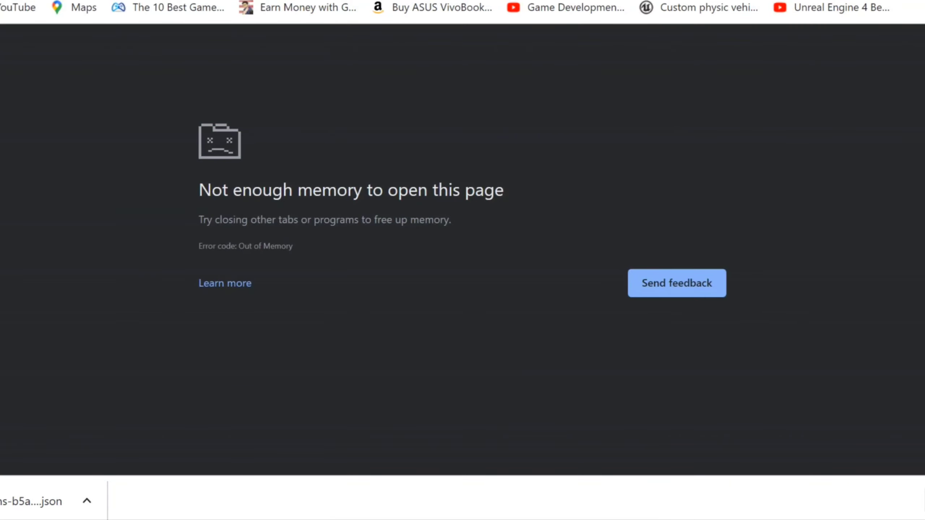
pyautogui.press('Return')
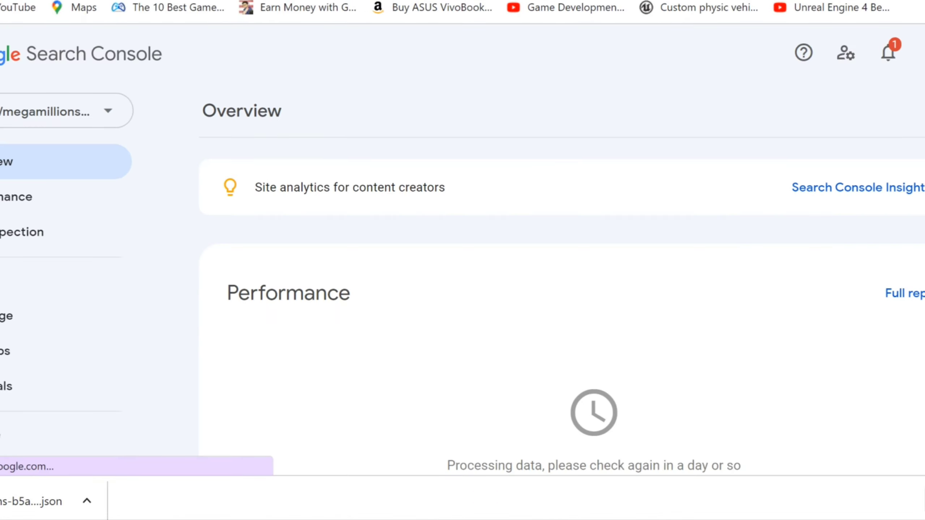
# Add the megamillions service account e-mail as an Owner user of the megamillionsclub.com property
pyautogui.scroll(-10, 60, 299)
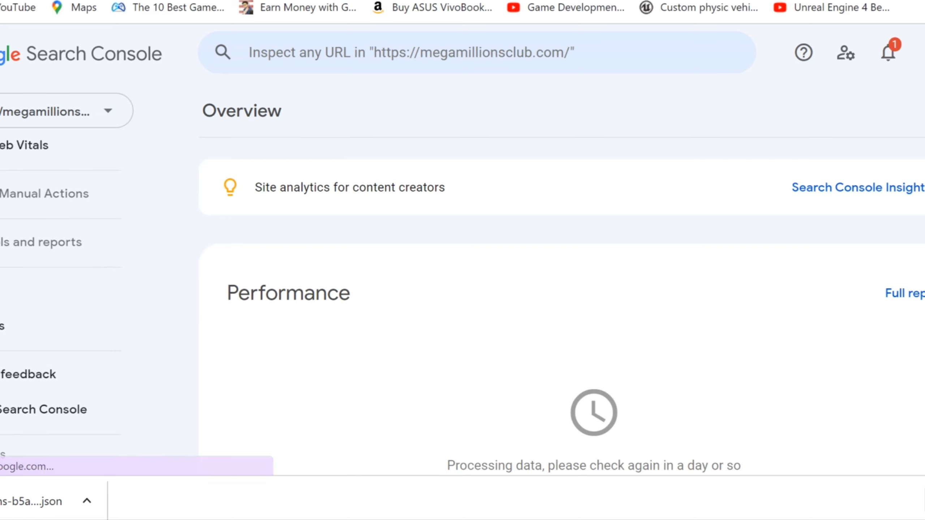
pyautogui.click(4, 326)
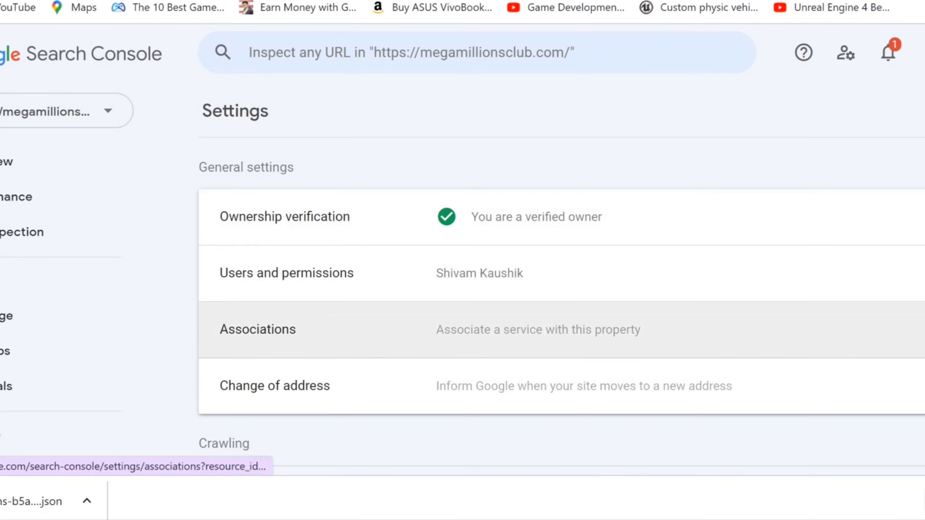
pyautogui.click(560, 274)
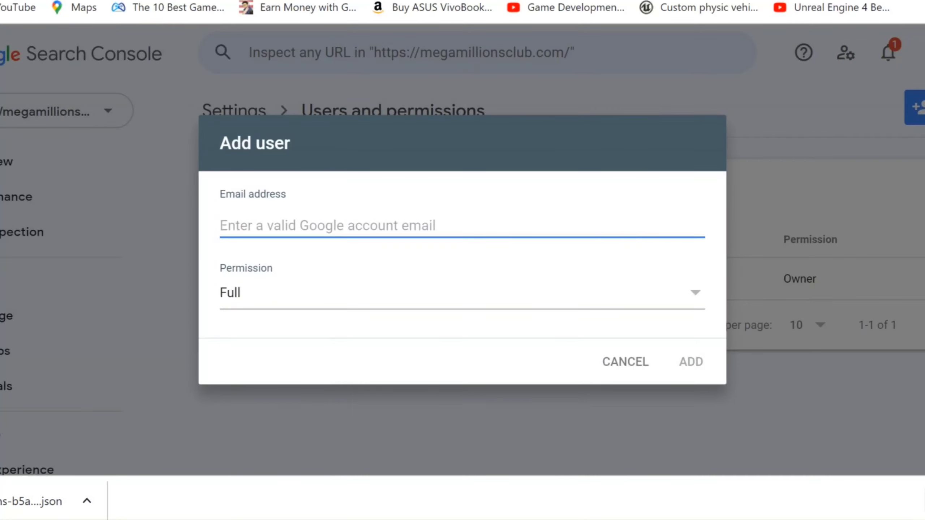
pyautogui.hotkey('ctrl', 'v')
pyautogui.click(350, 295)
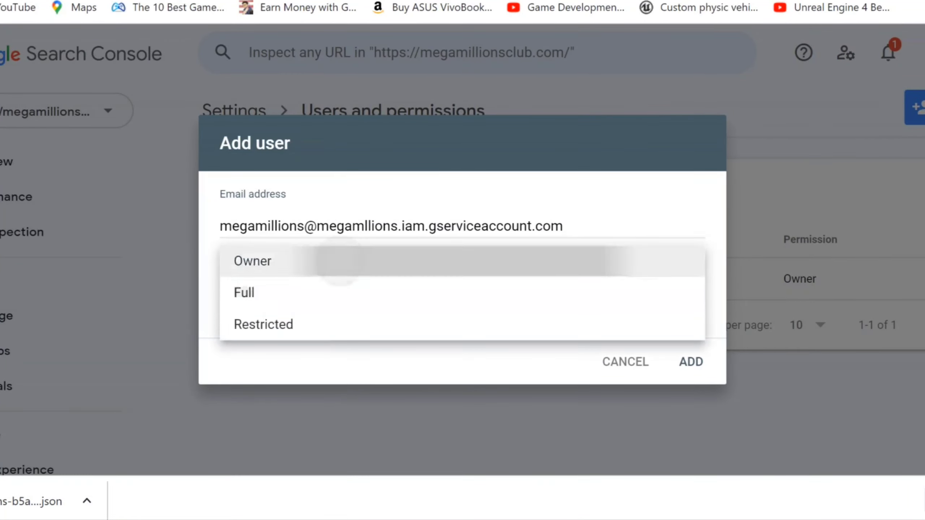
pyautogui.click(691, 361)
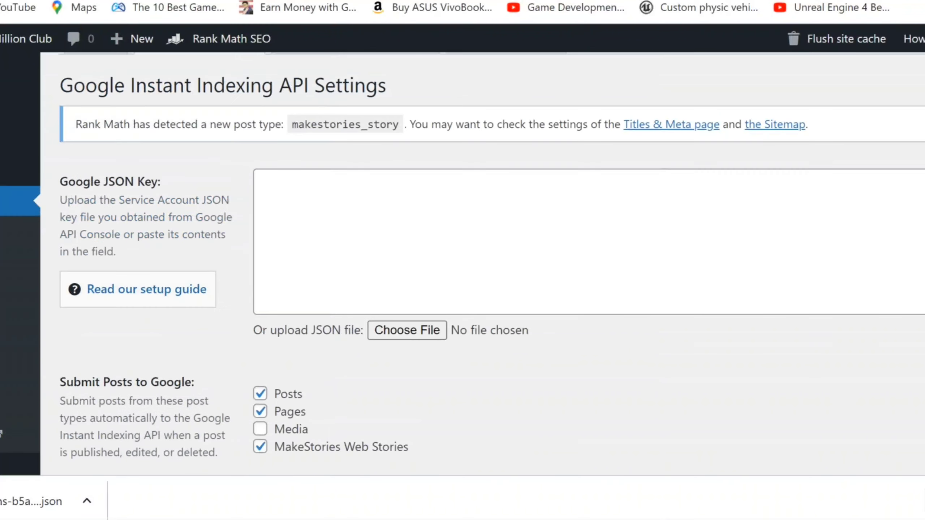
# Load megamllions-b5a2524e7bcf.json from Downloads as Rank Math's Google JSON key
pyautogui.click(407, 101)
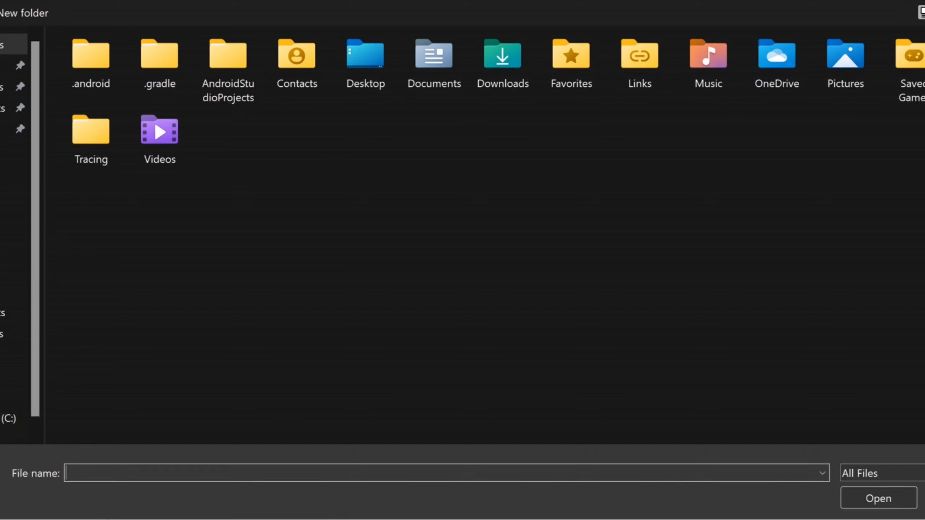
pyautogui.click(13, 334)
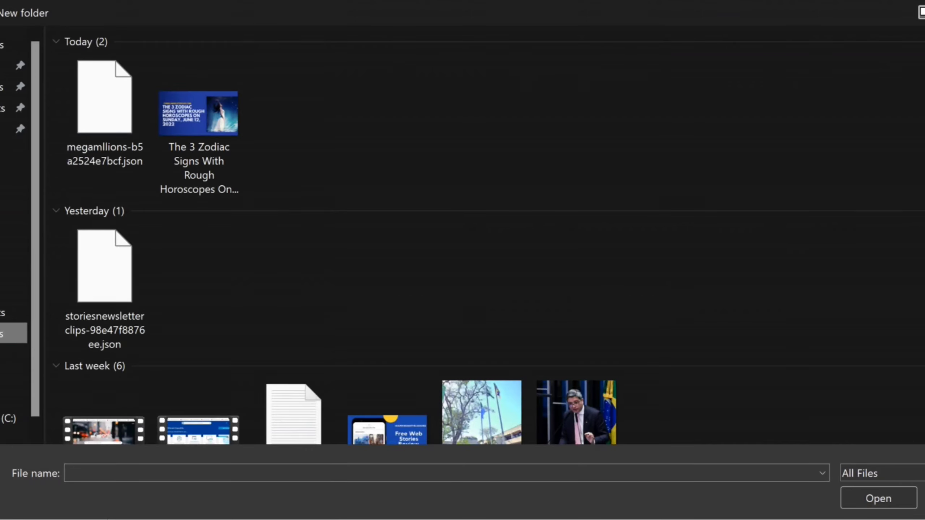
pyautogui.click(104, 128)
pyautogui.press('Return')
# Save the Google API settings and open the Instant Indexing console
pyautogui.scroll(-6, 482, 263)
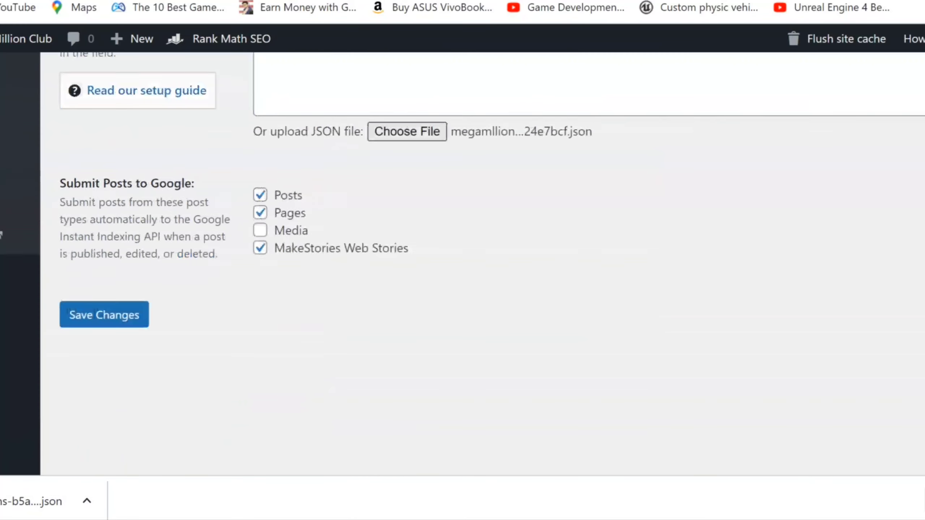
pyautogui.click(104, 235)
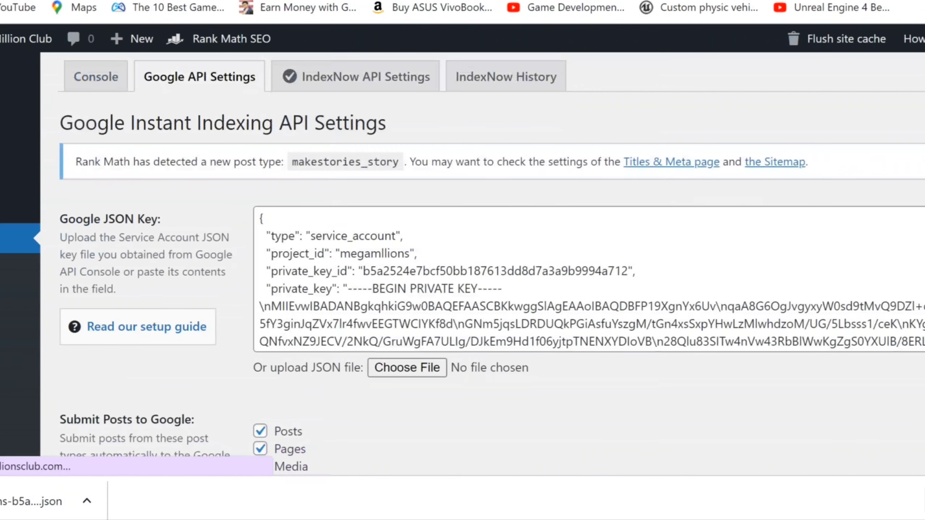
pyautogui.scroll(-5, 592, 280)
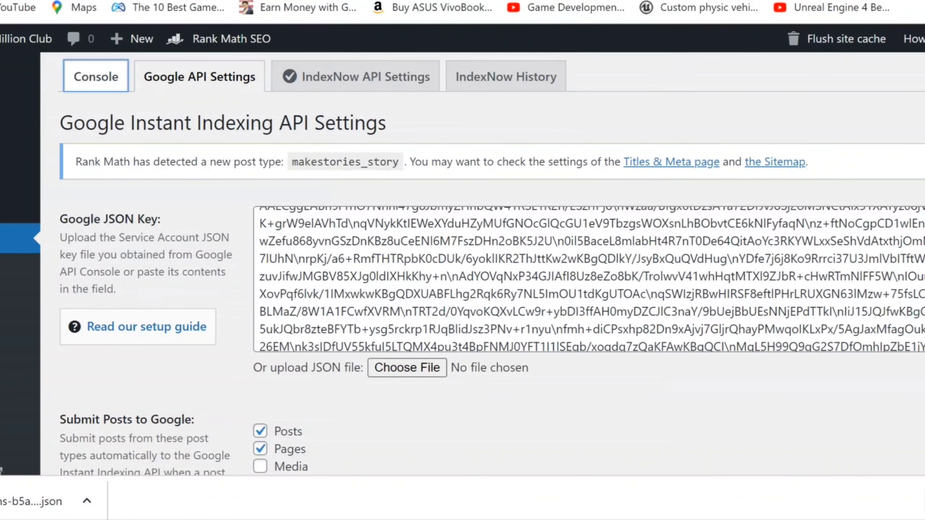
pyautogui.press('Return')
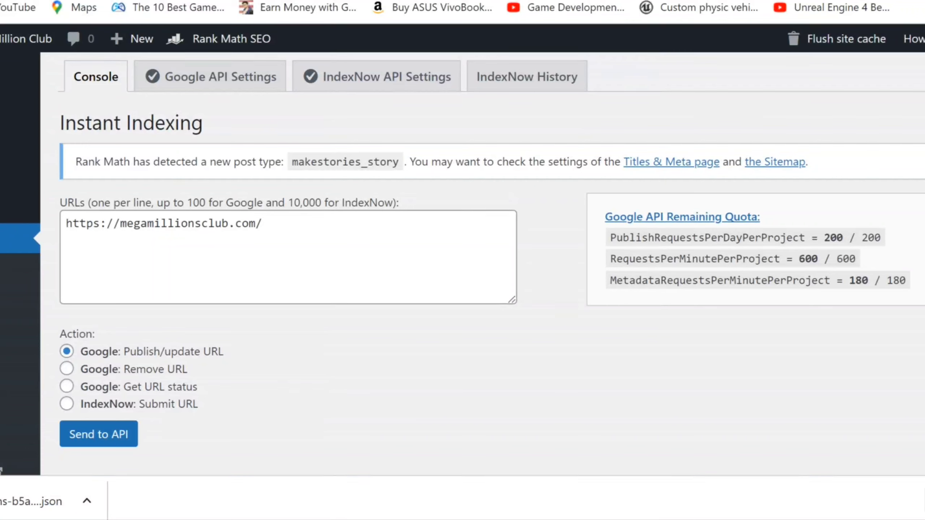
# Submit the site URL, then follow the Error 403's Indexing API link to Google Cloud
pyautogui.press('Return')
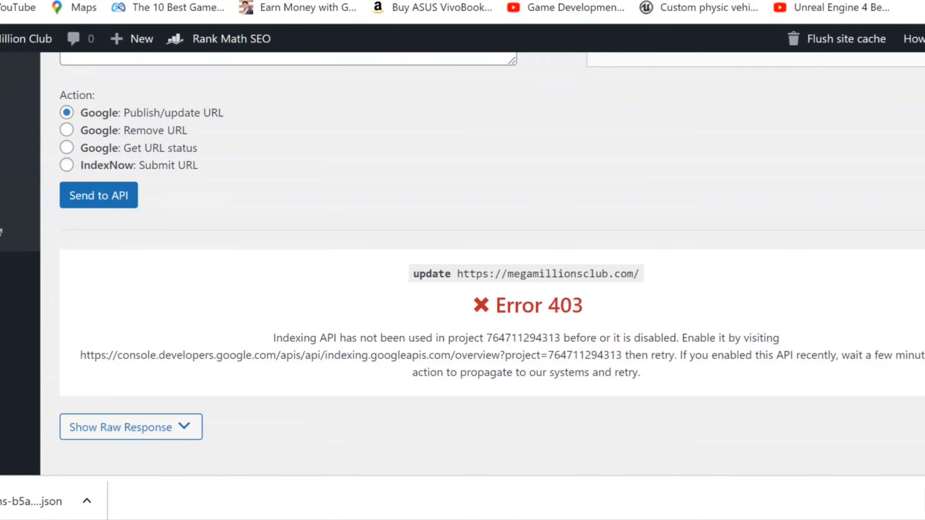
pyautogui.moveTo(80, 355); pyautogui.dragTo(625, 355)
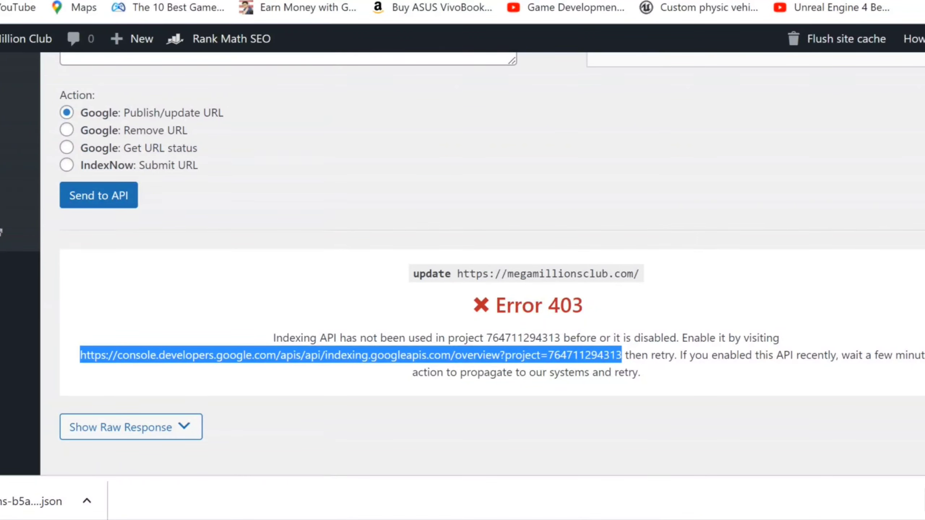
pyautogui.rightClick(166, 356)
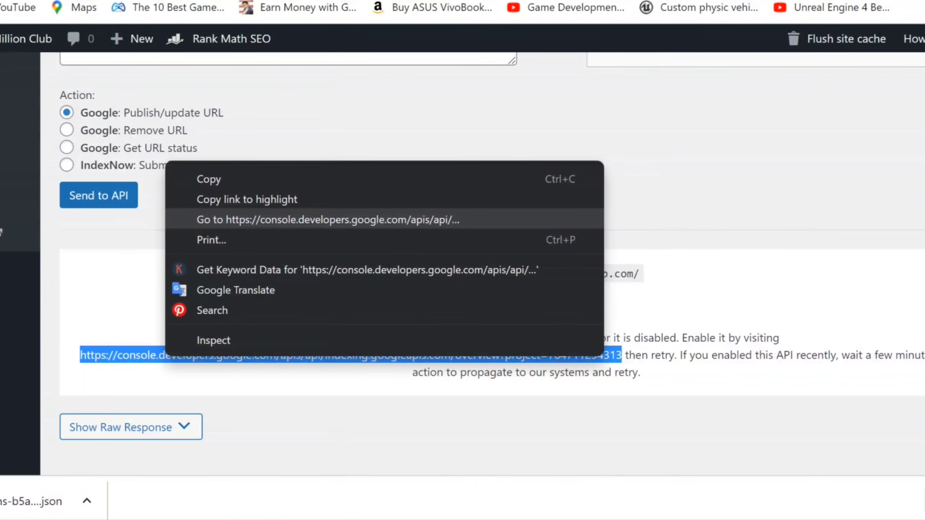
pyautogui.click(328, 220)
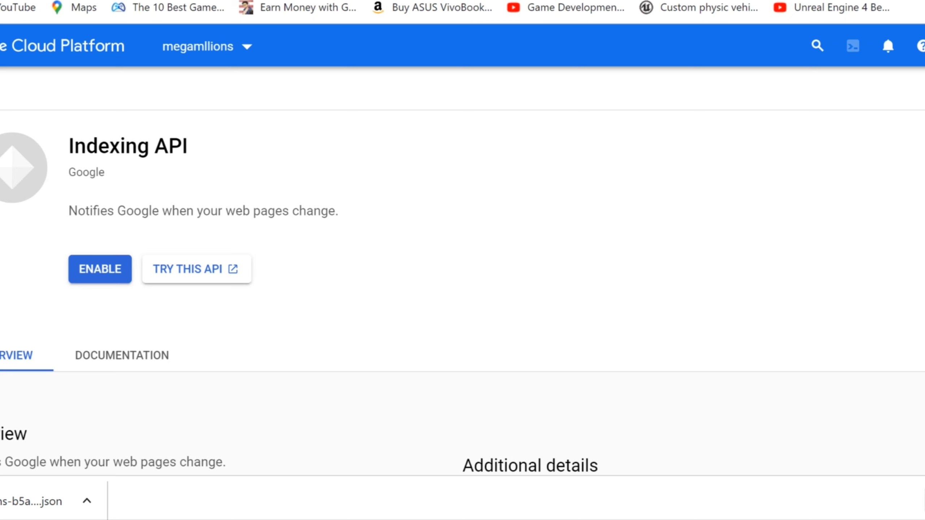
# Enable the Indexing API for the megamllions project and return to the Rank Math tab
pyautogui.click(96, 271)
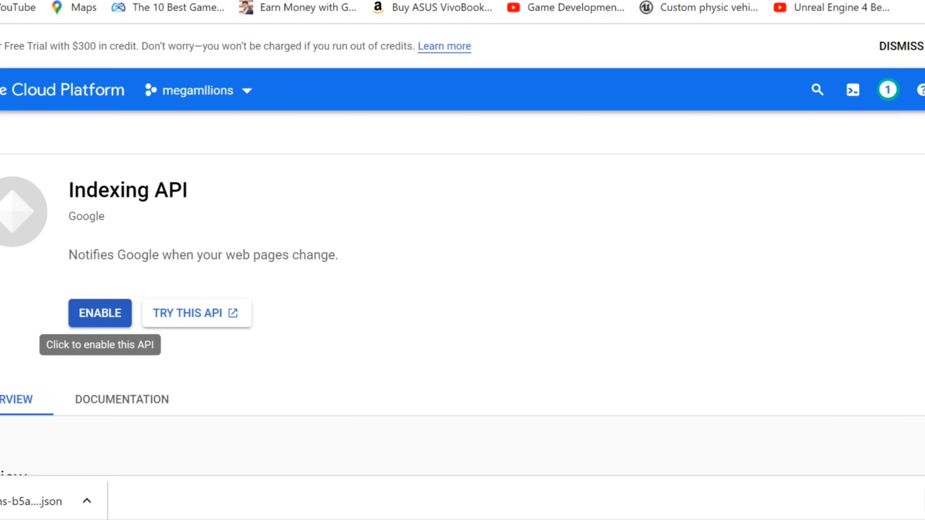
pyautogui.click(100, 313)
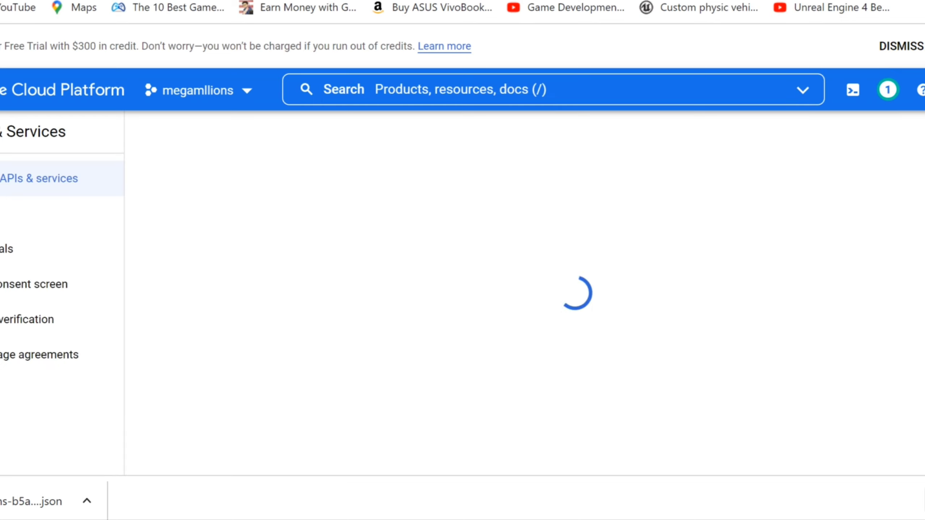
pyautogui.hotkey('ctrl', 'shift', 'Tab')
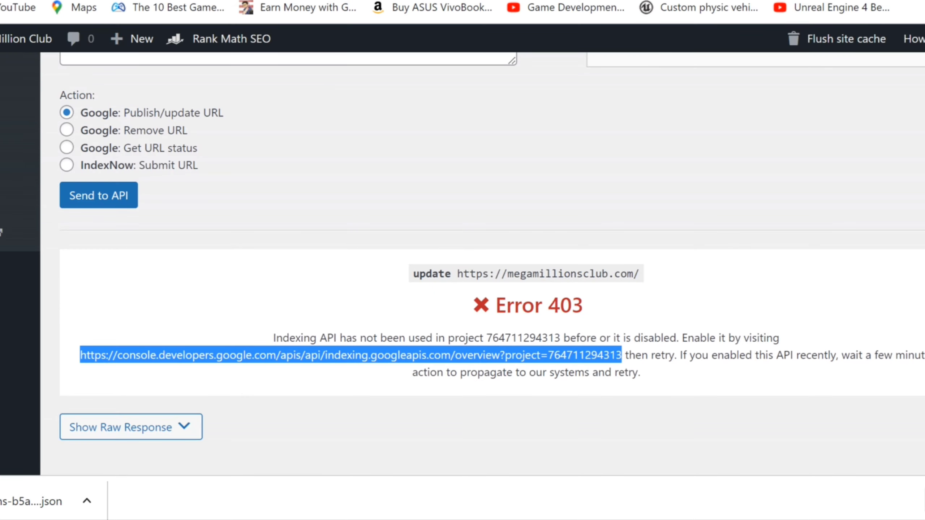
pyautogui.press('Return')
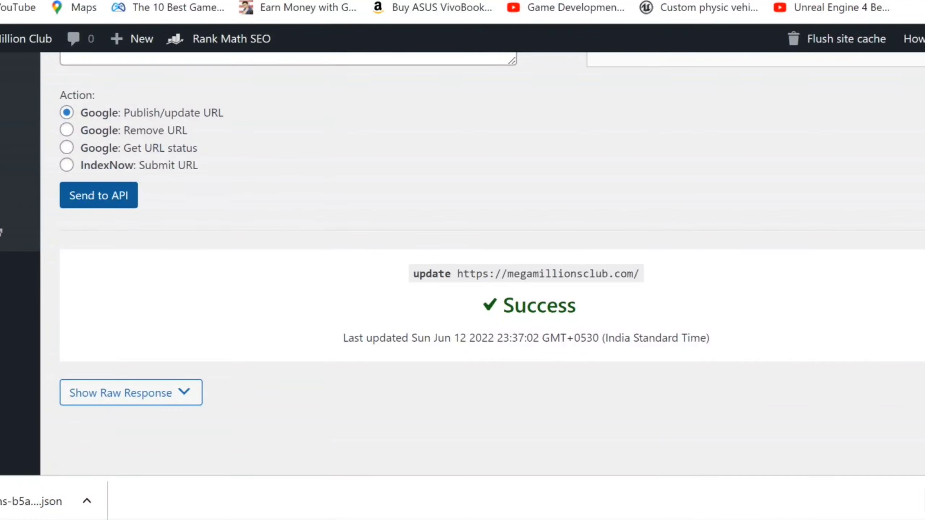
pyautogui.scroll(5, 492, 255)
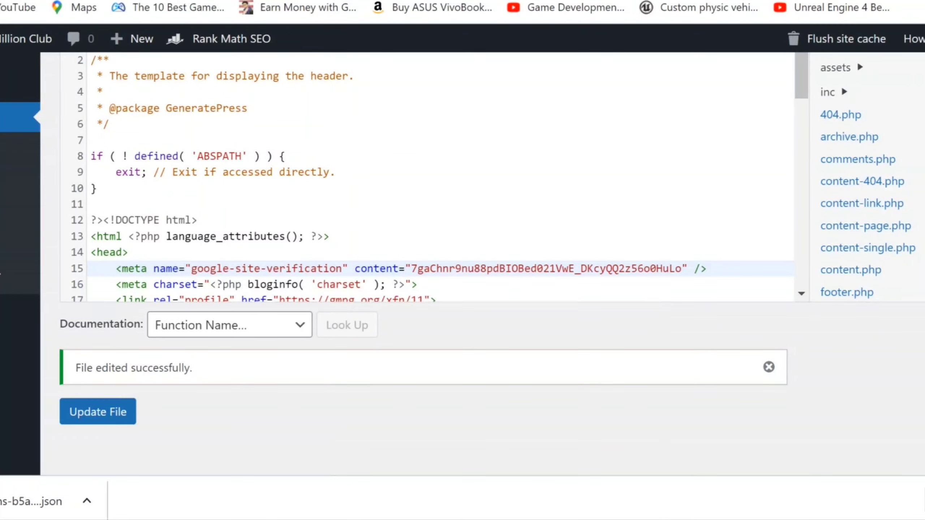
# Load the megamillionsclub.com/feed RSS feed
pyautogui.hotkey('ctrl', 'l')
pyautogui.write('feed')
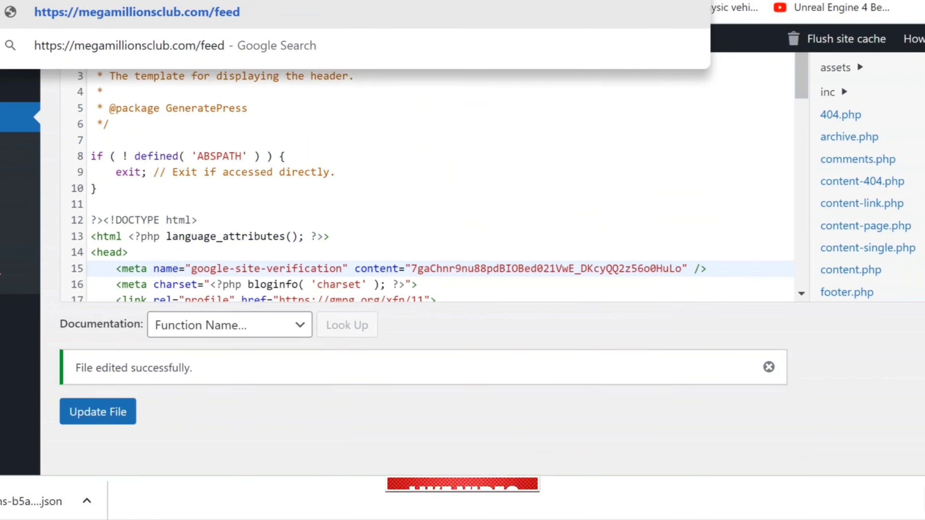
pyautogui.press('Return')
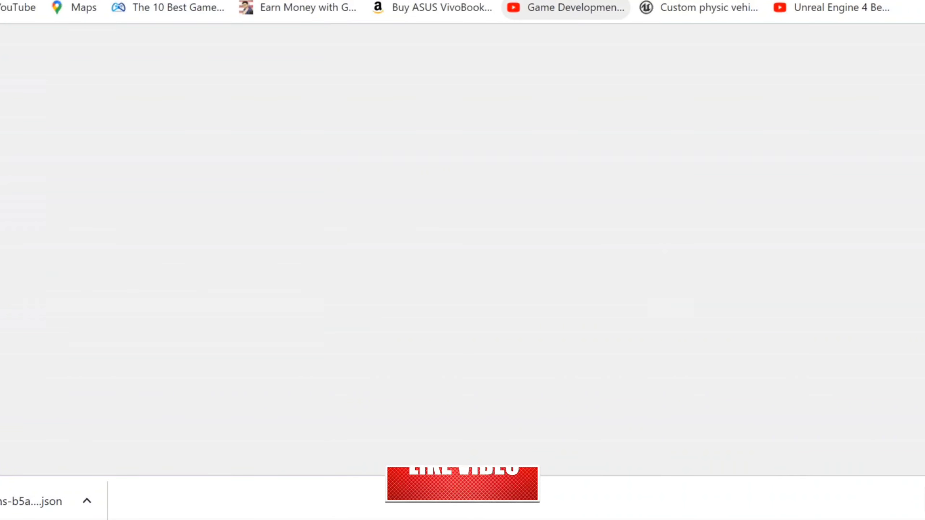
# Open Google Publisher Center in a new tab
pyautogui.hotkey('ctrl', 't')
pyautogui.write('publ')
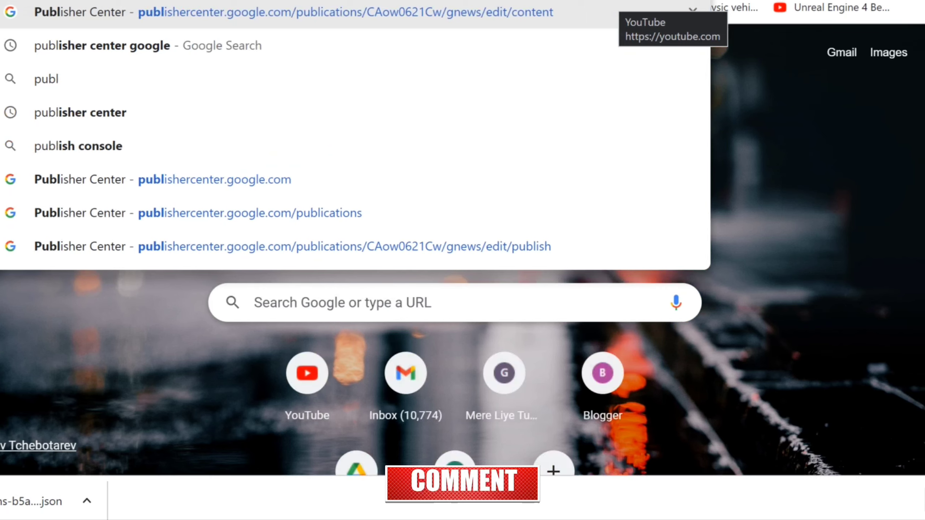
pyautogui.press('Escape')
pyautogui.press('Return')
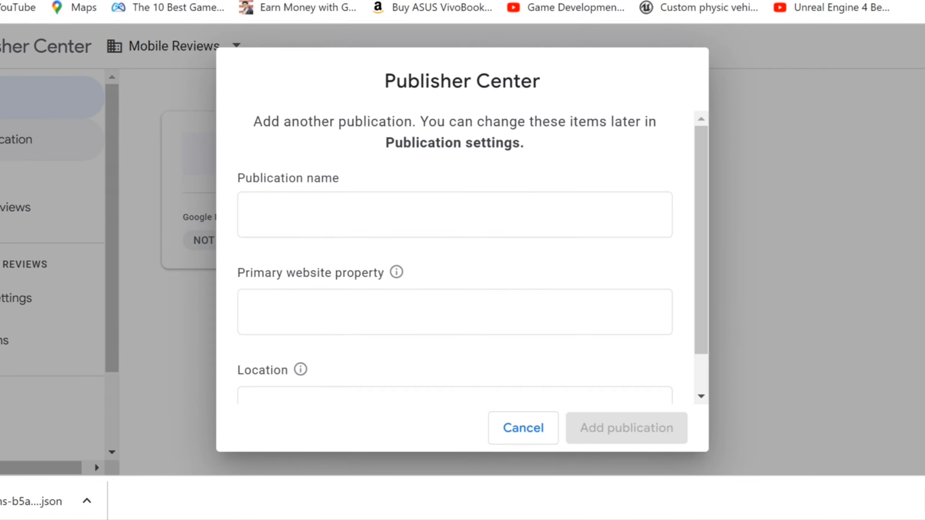
pyautogui.click(247, 215)
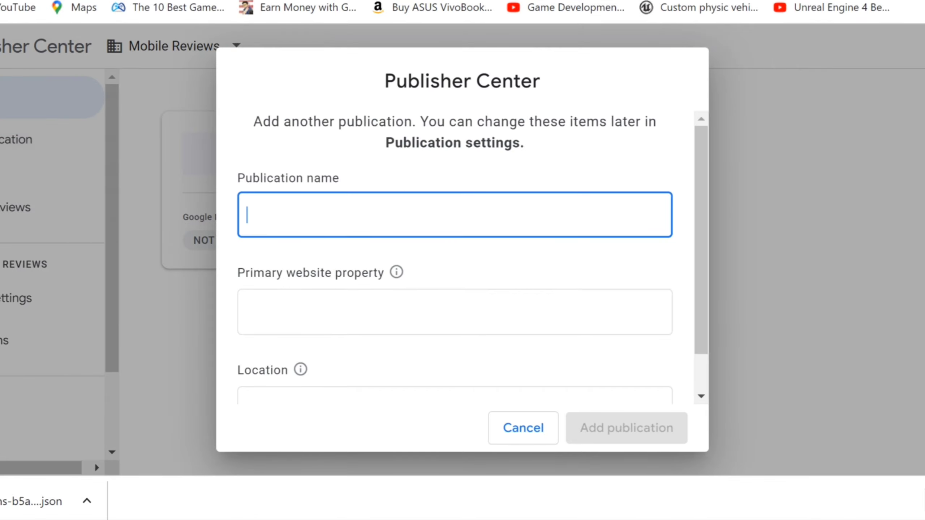
pyautogui.write('Mega Millo')
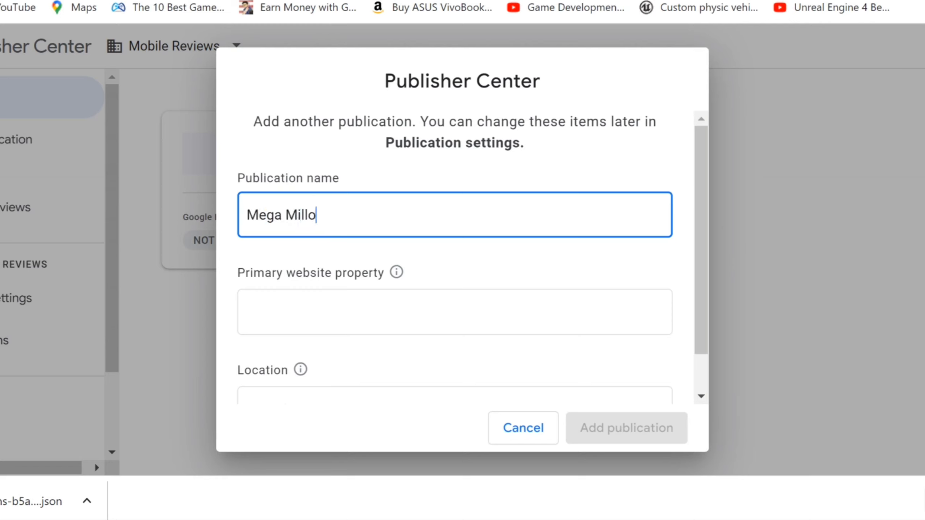
pyautogui.press('BackSpace')
pyautogui.write('ions')
pyautogui.click(405, 324)
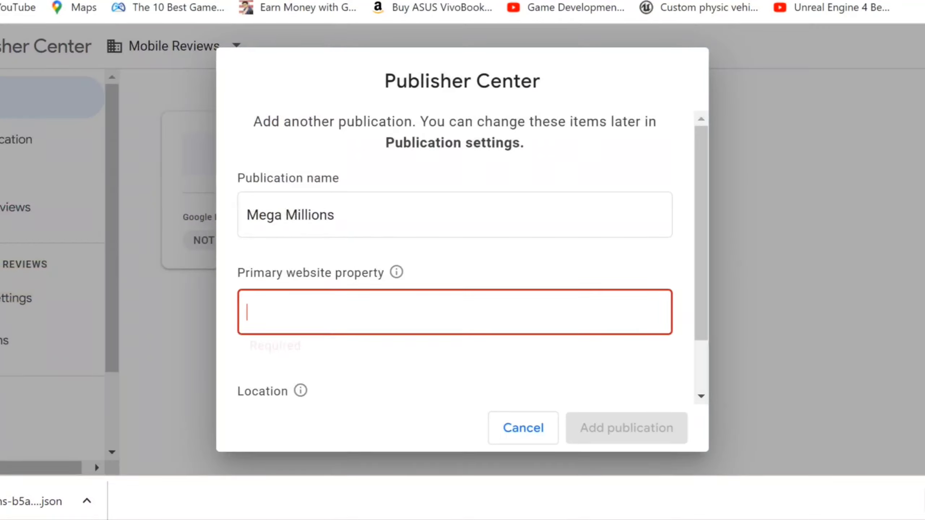
pyautogui.write('https://megamillionsclub.com/')
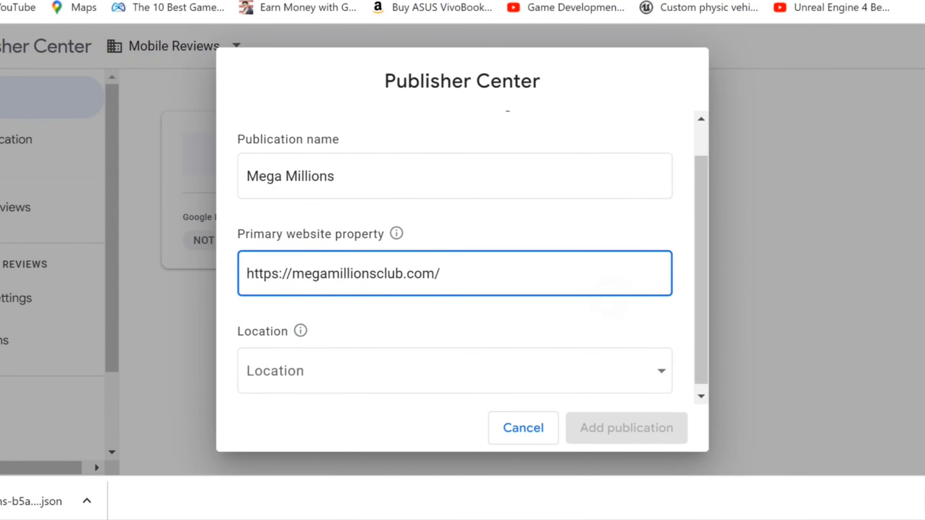
pyautogui.press('Tab')
# Set the location to United States, certify the details and add the publication
pyautogui.press('space')
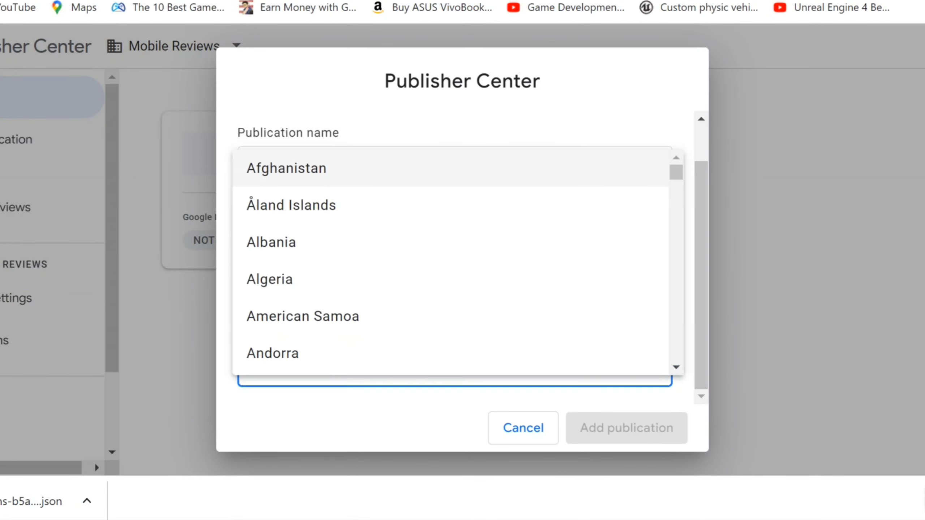
pyautogui.write('un')
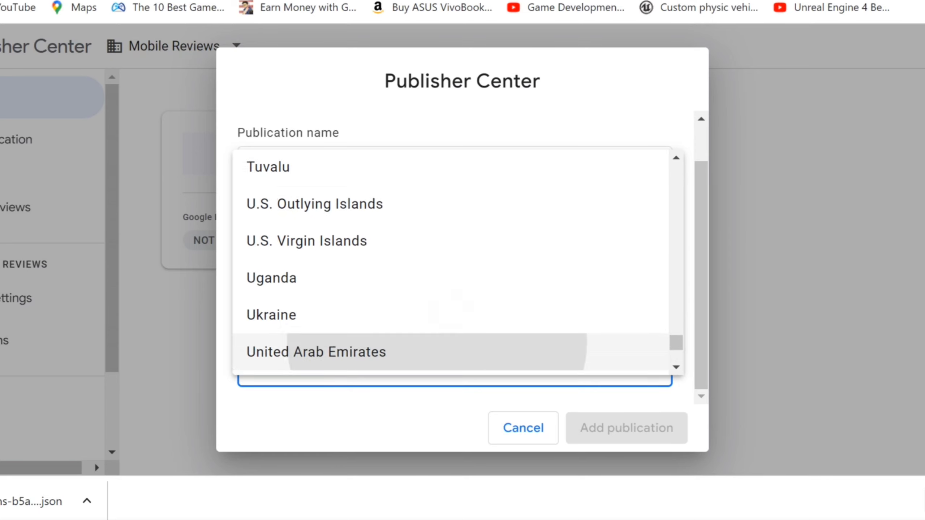
pyautogui.press('Down')
pyautogui.press('Down')
pyautogui.press('Return')
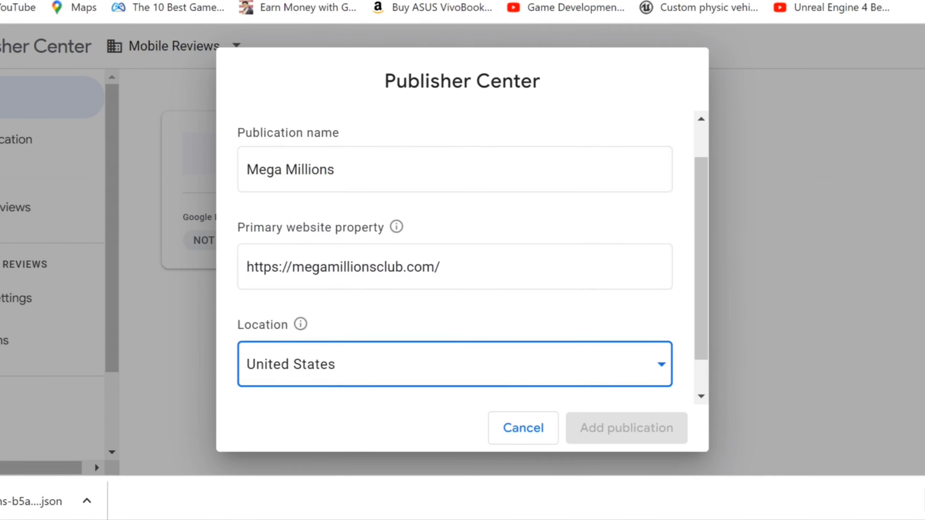
pyautogui.scroll(-1, 455, 255)
pyautogui.press('Tab')
pyautogui.press('space')
pyautogui.press('Tab')
pyautogui.press('Tab')
pyautogui.press('Return')
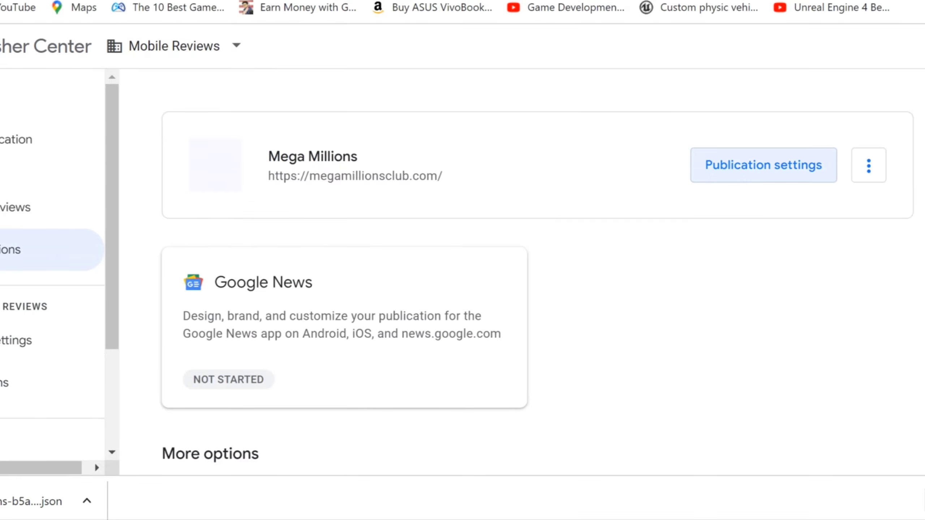
# Open the Mega Millions settings and browse the language list, then go back without choosing
pyautogui.click(764, 164)
pyautogui.press('Tab')
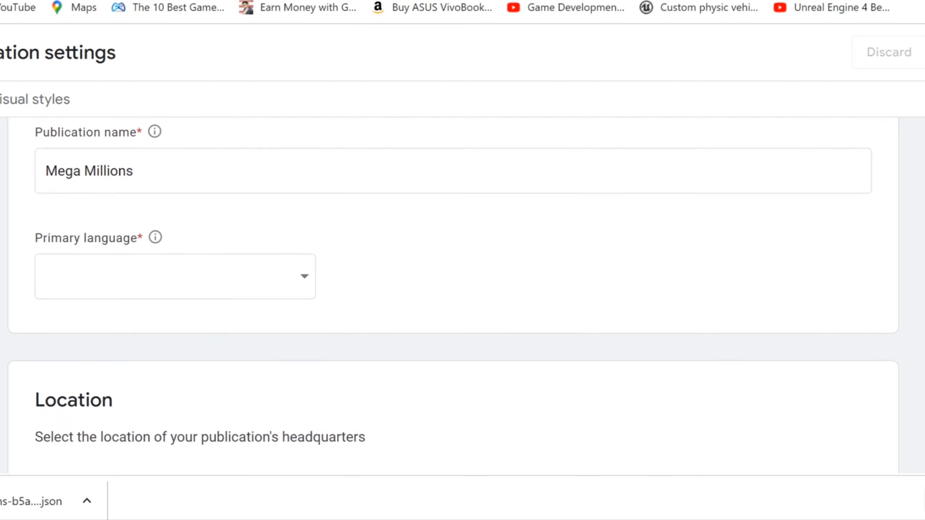
pyautogui.press('space')
pyautogui.scroll(-5, 175, 175)
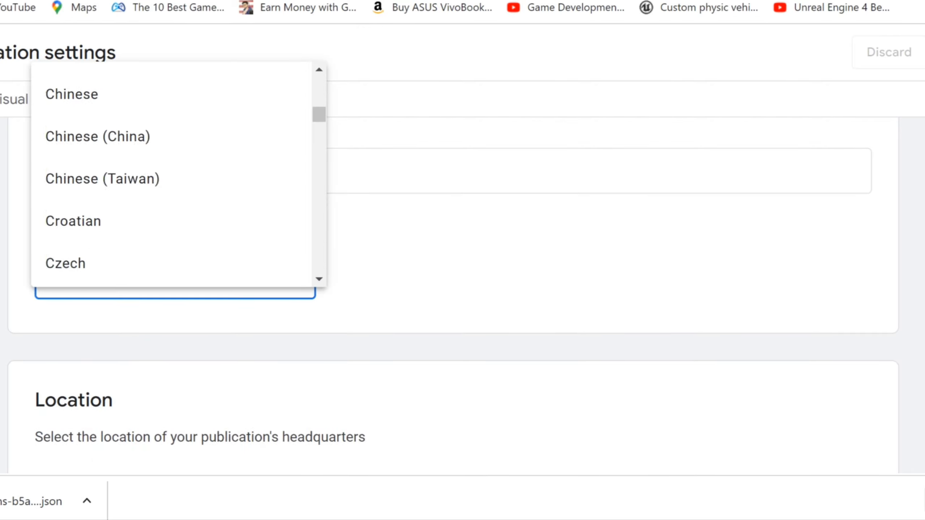
pyautogui.scroll(5, 175, 175)
pyautogui.press('Escape')
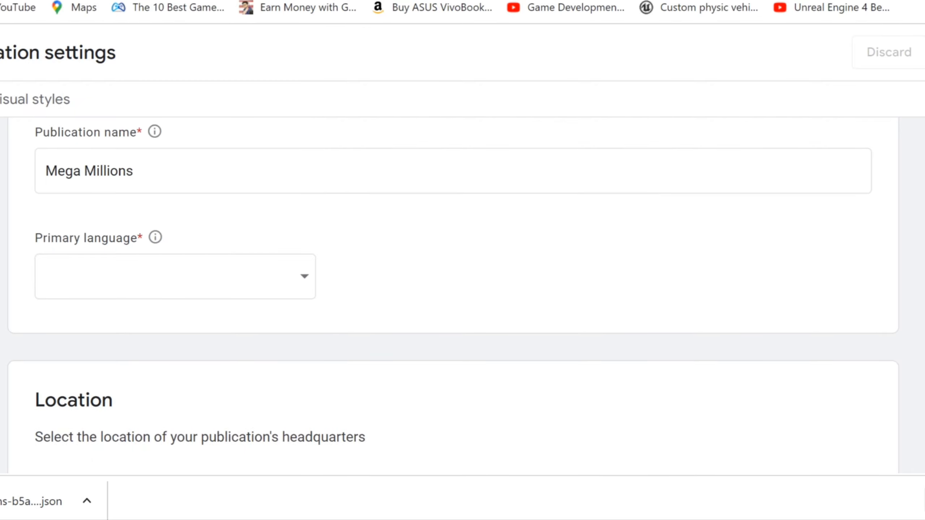
pyautogui.hotkey('alt', 'Left')
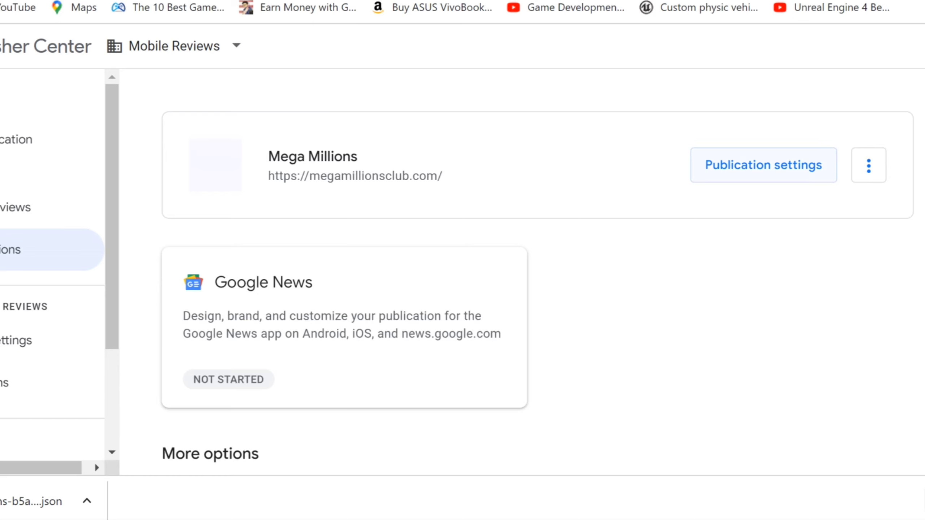
# Set the primary language to English and check the website property URL shows Verified
pyautogui.click(764, 165)
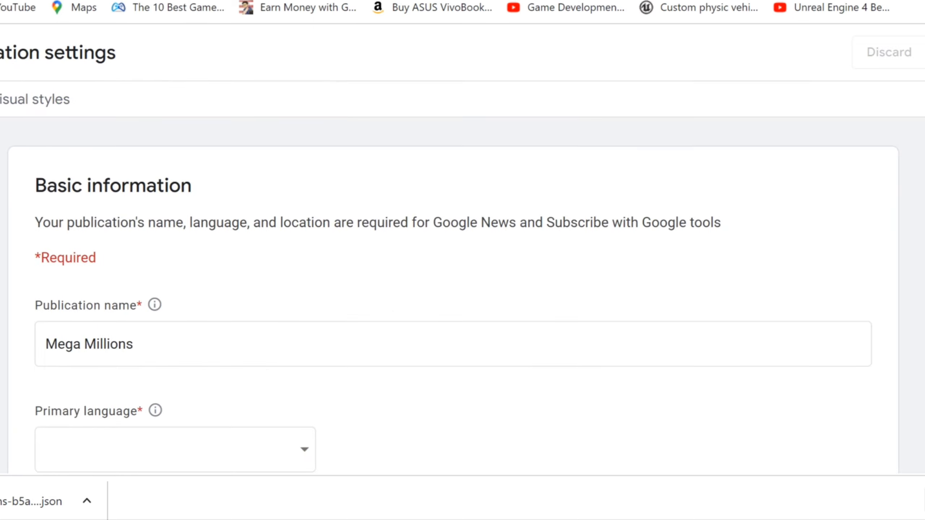
pyautogui.scroll(-5, 202, 258)
pyautogui.click(202, 258)
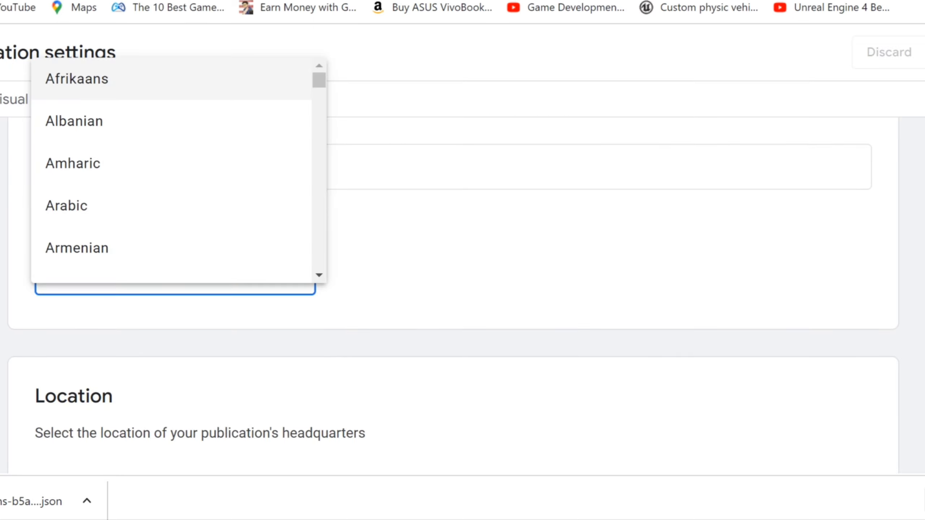
pyautogui.scroll(-10, 202, 259)
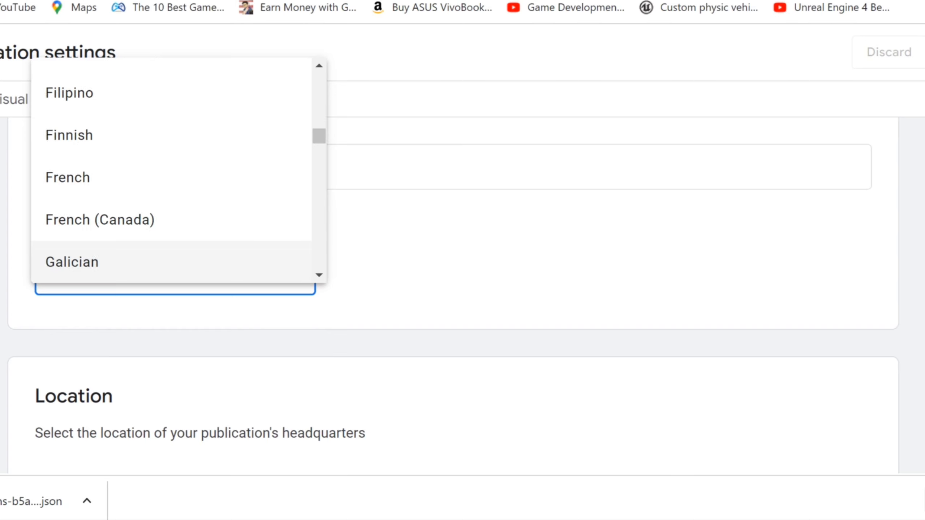
pyautogui.scroll(-8, 203, 259)
pyautogui.press('e')
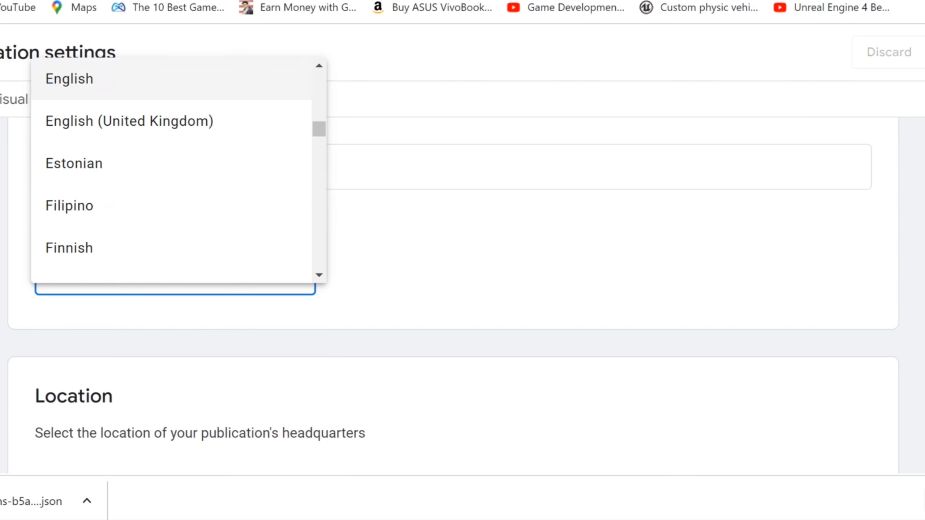
pyautogui.press('Return')
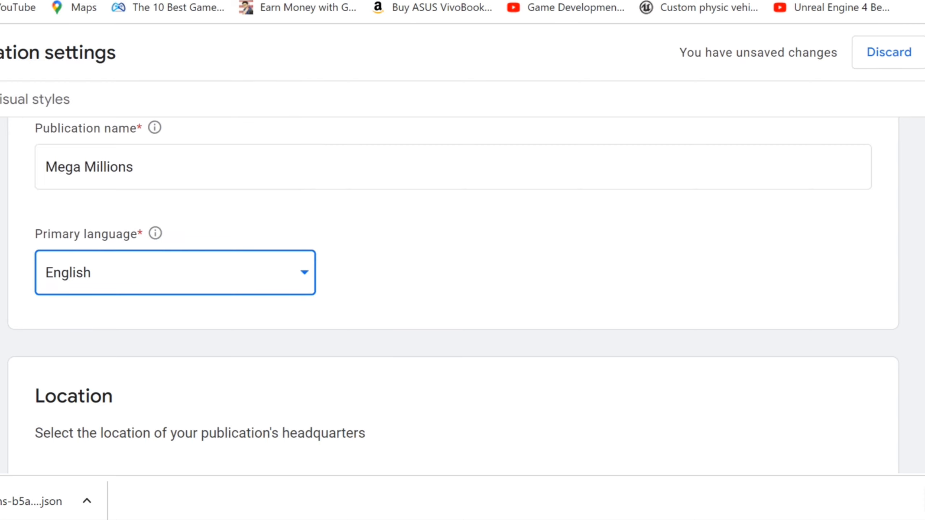
pyautogui.scroll(-5, 463, 291)
pyautogui.scroll(-5, 462, 291)
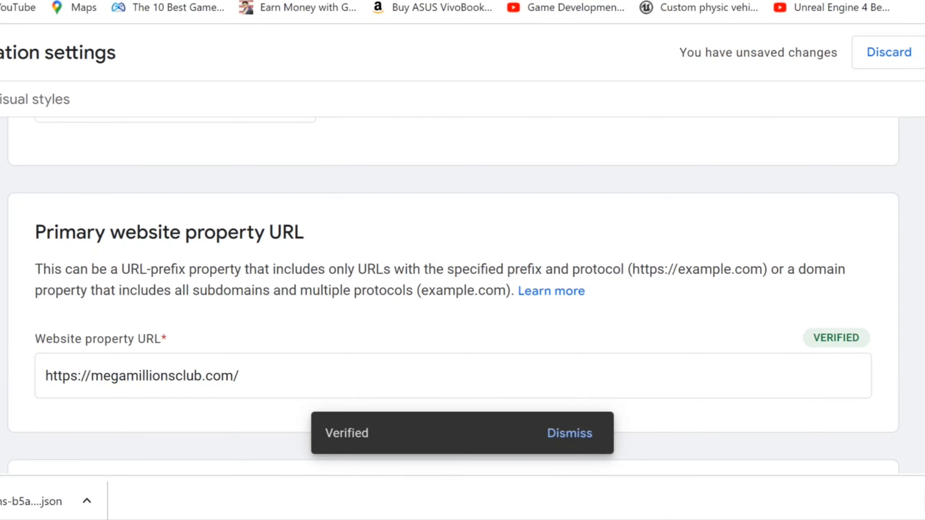
pyautogui.scroll(-10, 454, 295)
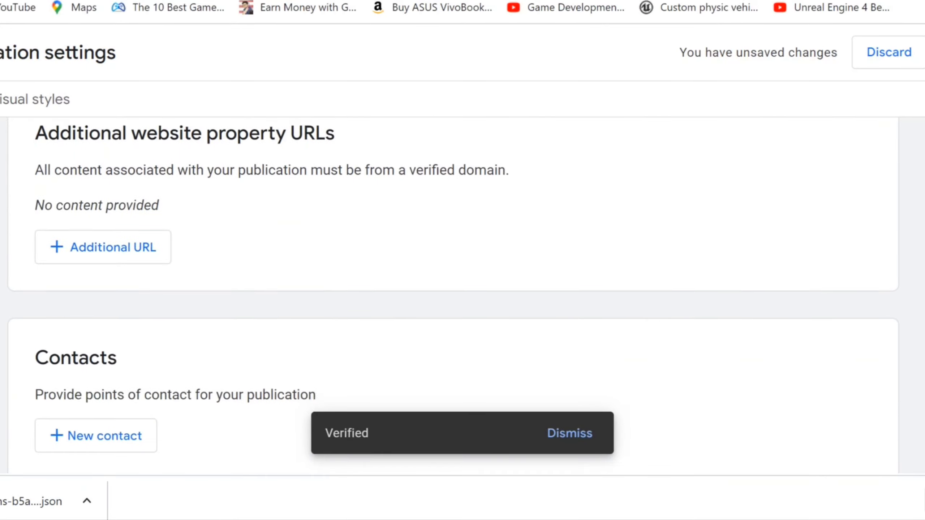
# Add megamillionsclub.com as an additional website URL
pyautogui.click(103, 247)
pyautogui.click(384, 277)
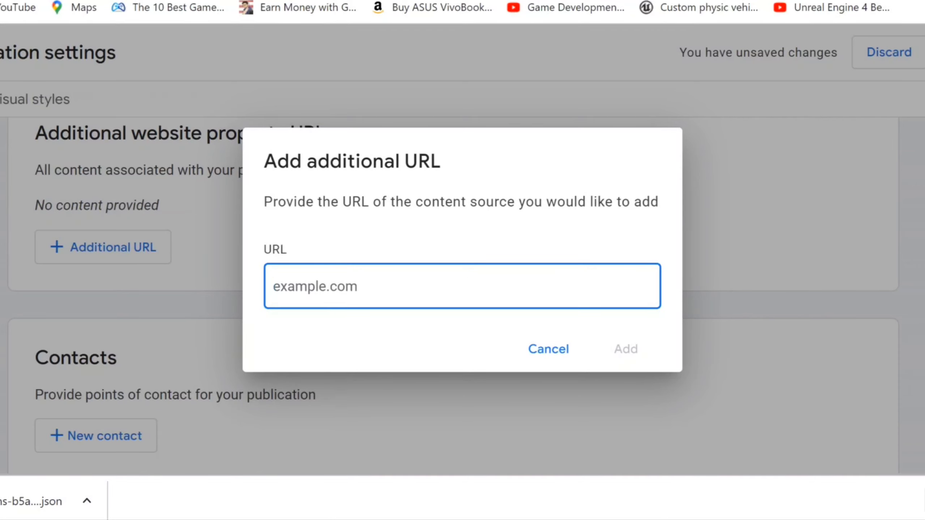
pyautogui.write('https://megamillionsclub.com/')
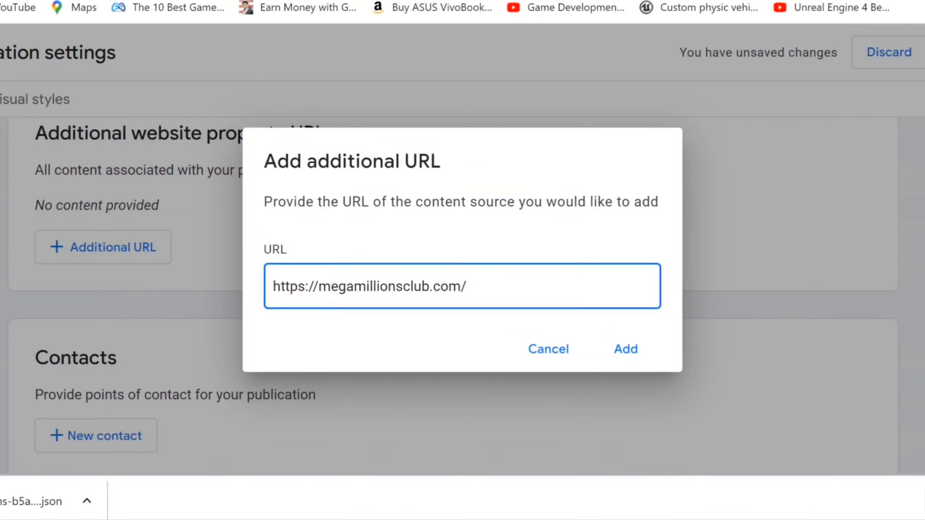
pyautogui.press('Return')
# Add a contact e-mail address subscribed to product updates and technical issues
pyautogui.scroll(-5, 463, 268)
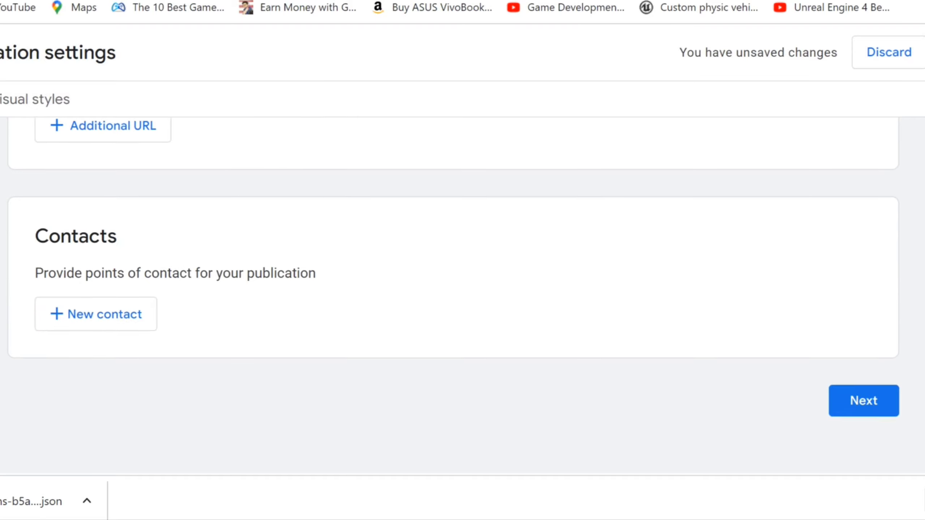
pyautogui.click(123, 291)
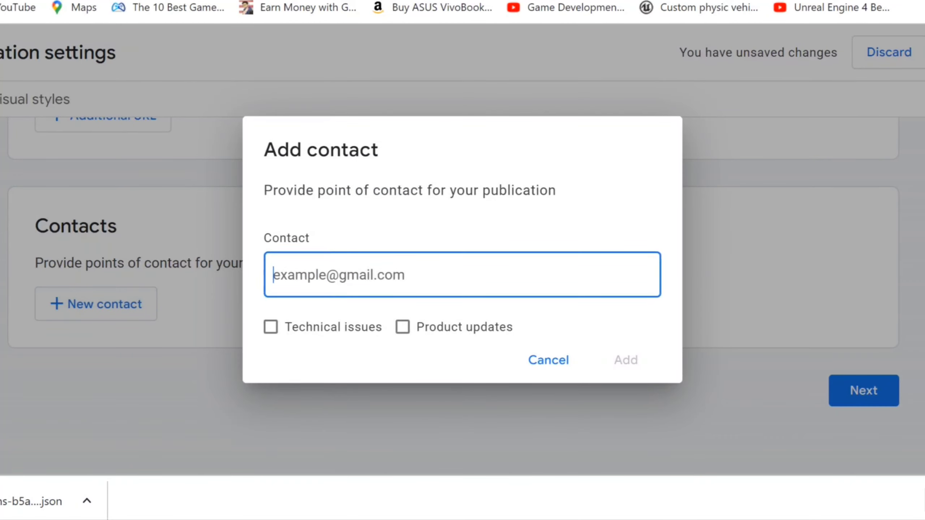
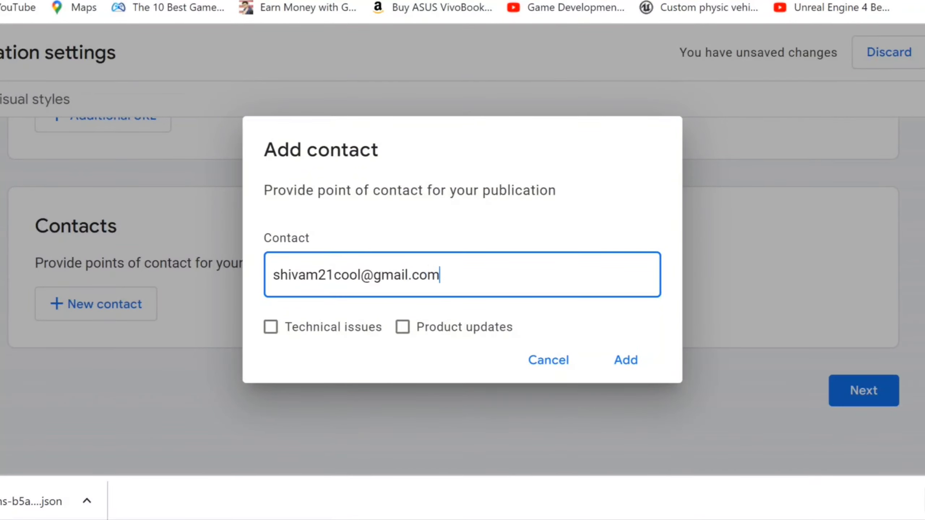
pyautogui.click(402, 327)
pyautogui.click(270, 327)
pyautogui.click(626, 360)
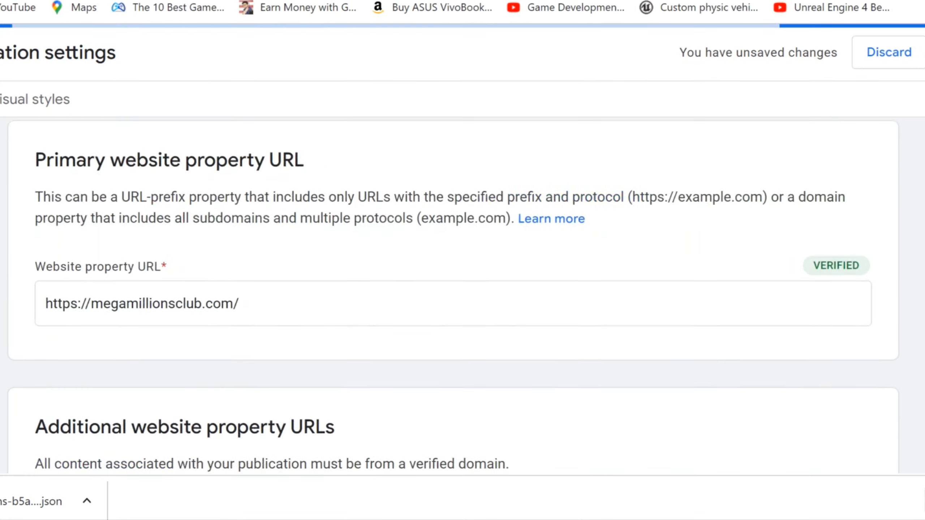
pyautogui.scroll(-10, 453, 296)
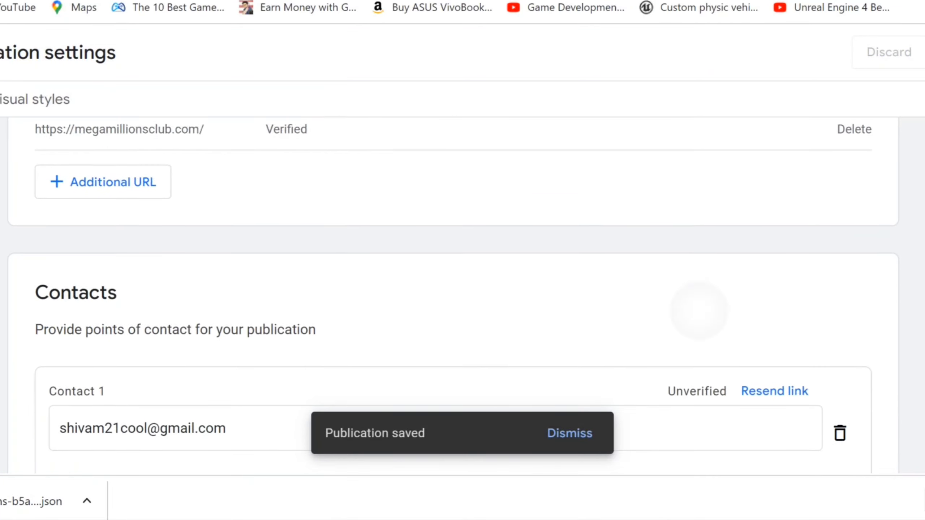
pyautogui.scroll(3, 453, 295)
pyautogui.click(35, 99)
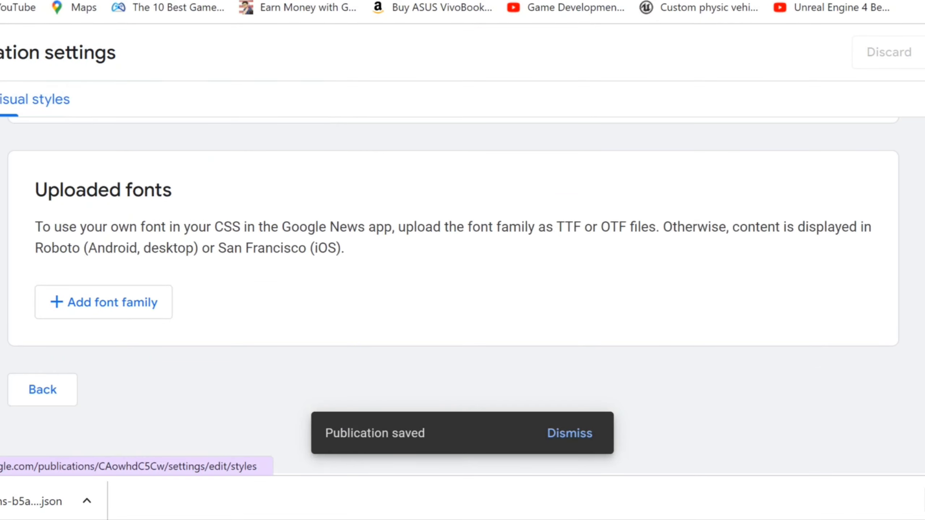
pyautogui.scroll(7, 453, 301)
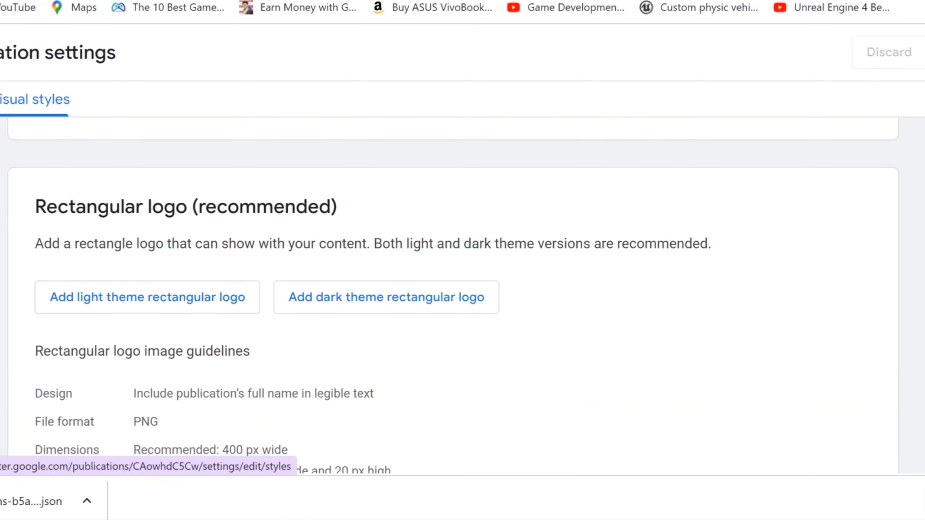
pyautogui.scroll(-2, 453, 295)
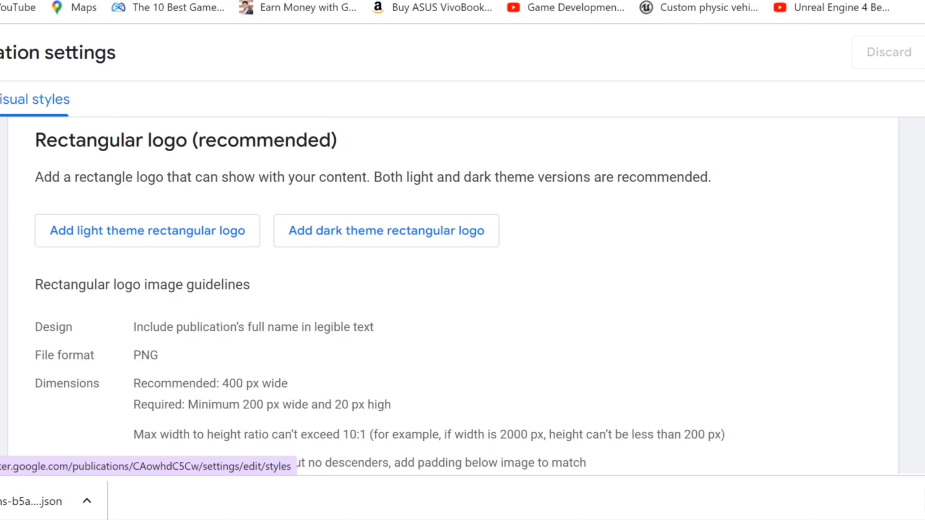
pyautogui.scroll(-1, 380, 295)
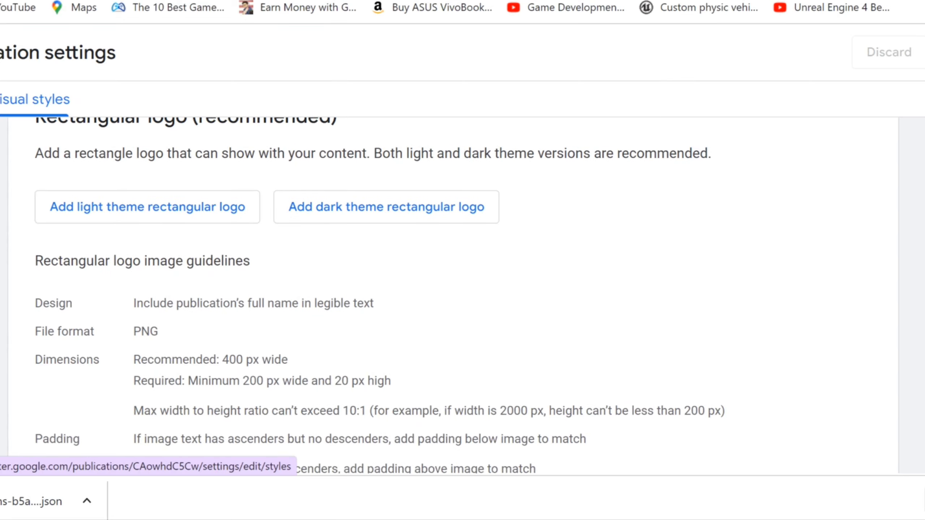
pyautogui.scroll(3, 495, 291)
pyautogui.scroll(-8, 454, 296)
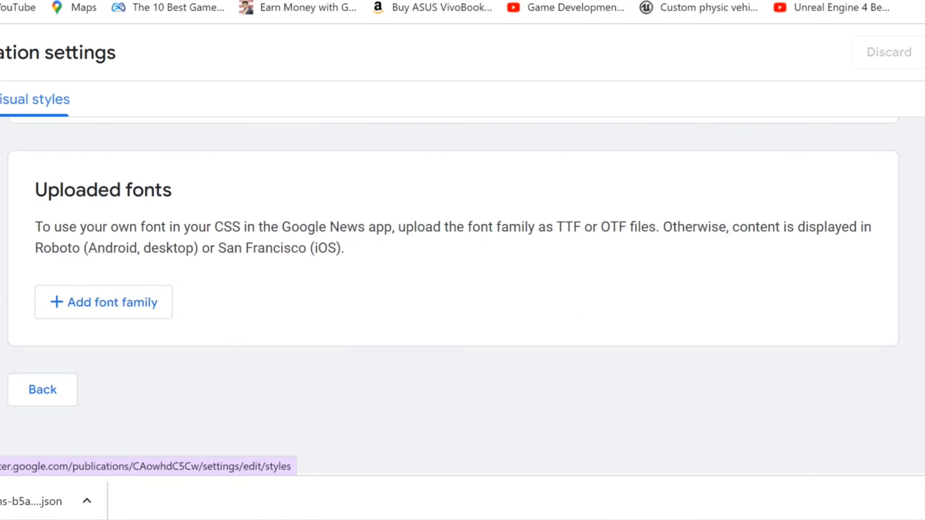
pyautogui.scroll(10, 453, 296)
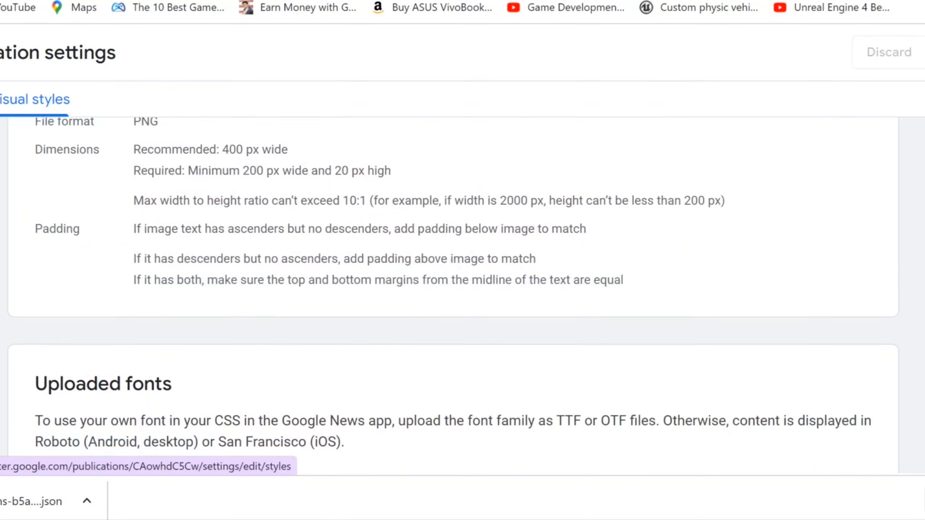
pyautogui.scroll(2, 453, 296)
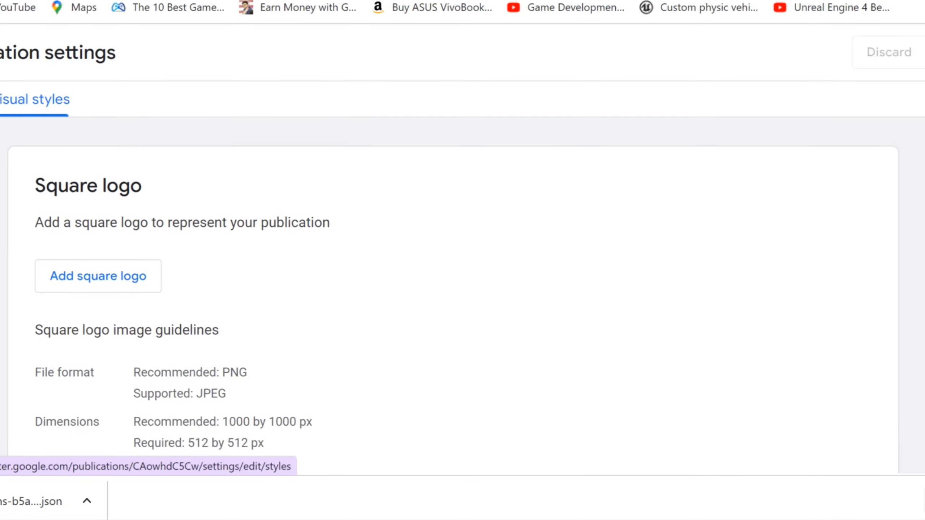
# Search Google for 'canva' in a new tab, then return to the Publisher Center settings
pyautogui.write('v')
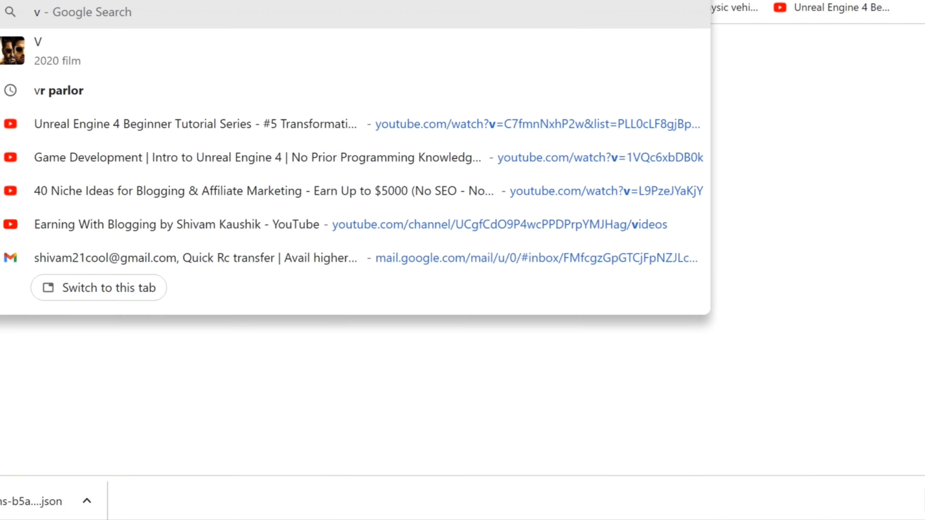
pyautogui.press('BackSpace')
pyautogui.write('can')
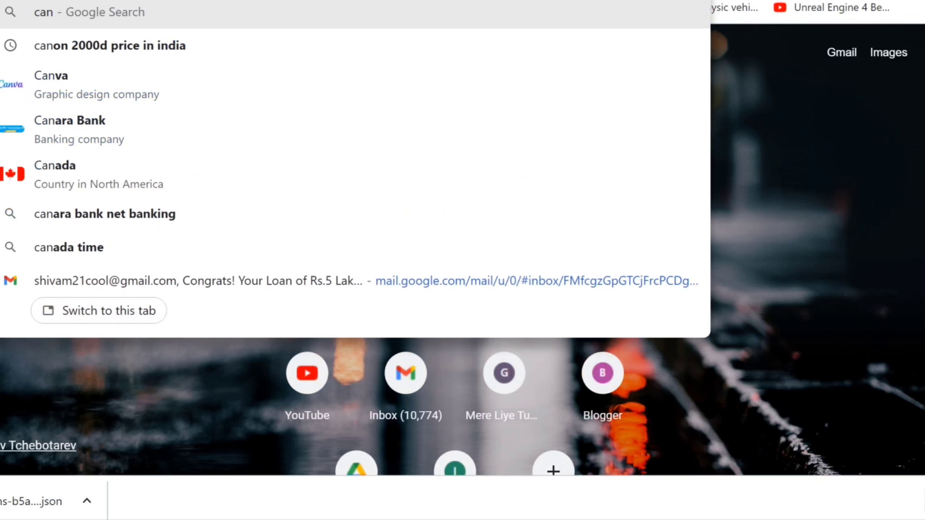
pyautogui.write('n')
pyautogui.press('BackSpace')
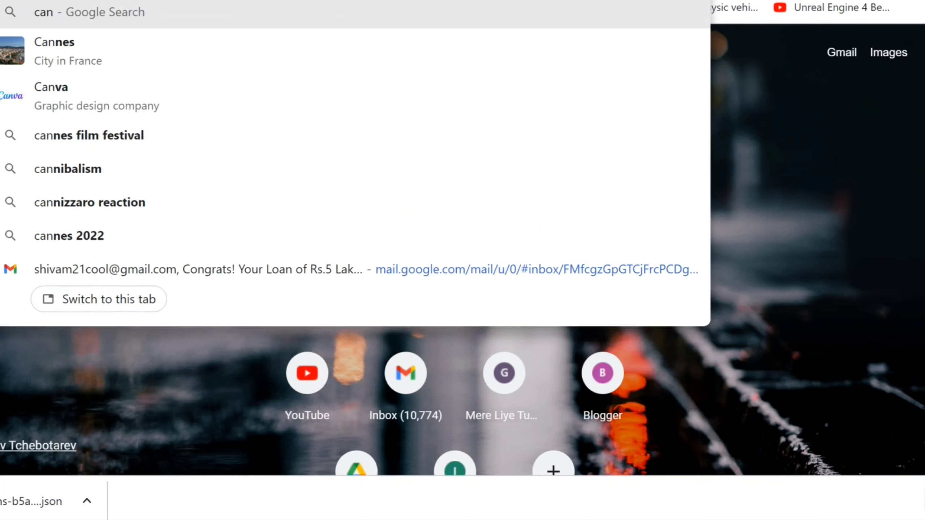
pyautogui.write('va')
pyautogui.press('Return')
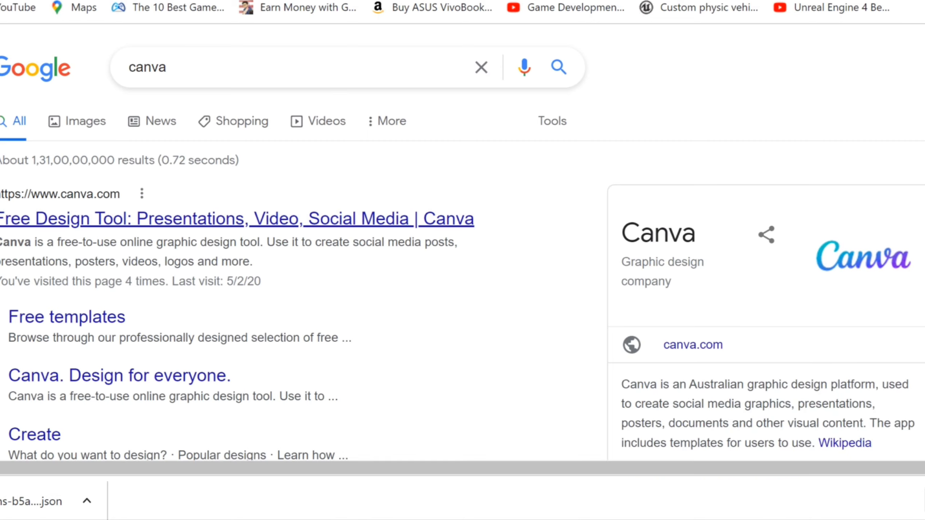
pyautogui.hotkey('alt', 'Left')
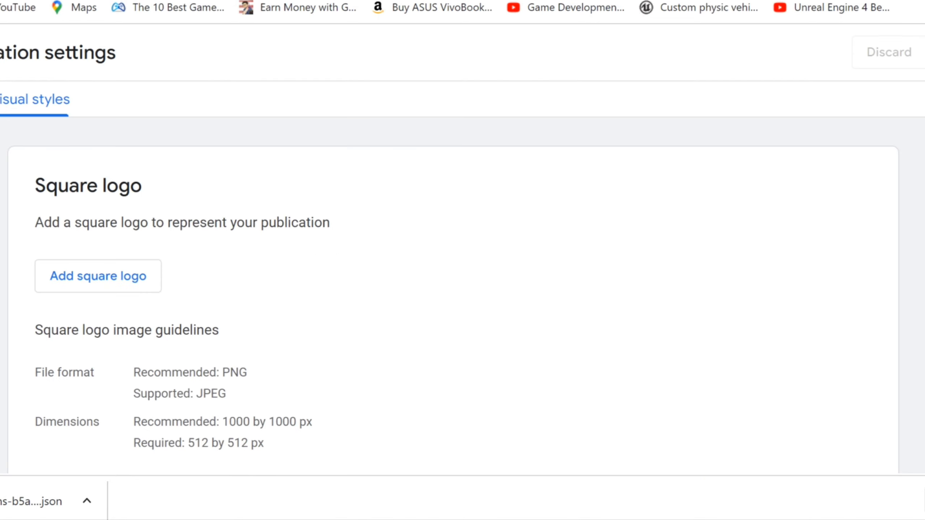
# Scroll through the Rectangular logo guidelines on the Publisher Center Visual styles page
pyautogui.scroll(-3, 453, 284)
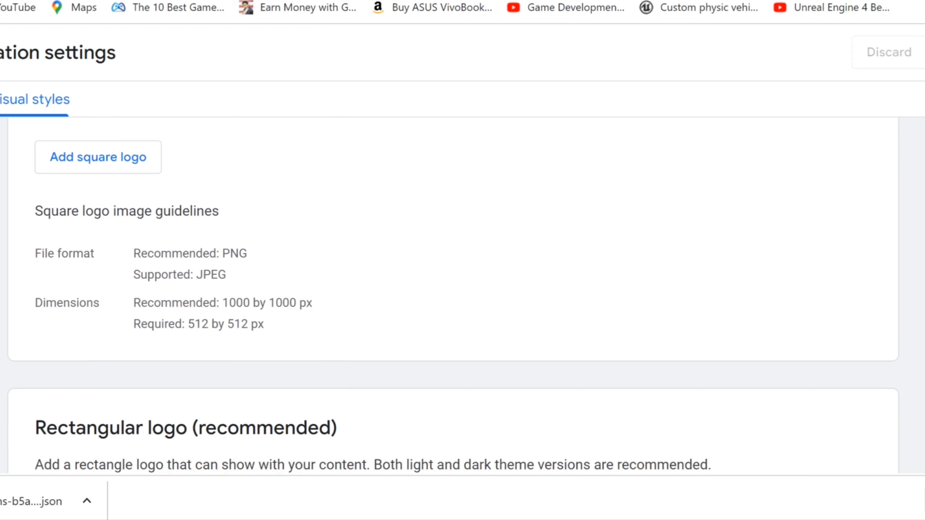
pyautogui.scroll(-2, 454, 285)
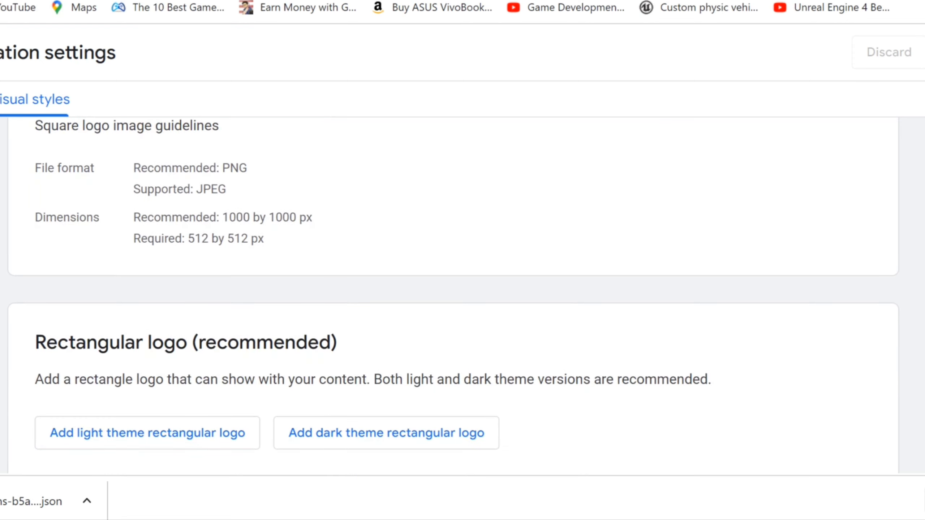
pyautogui.scroll(-4, 453, 284)
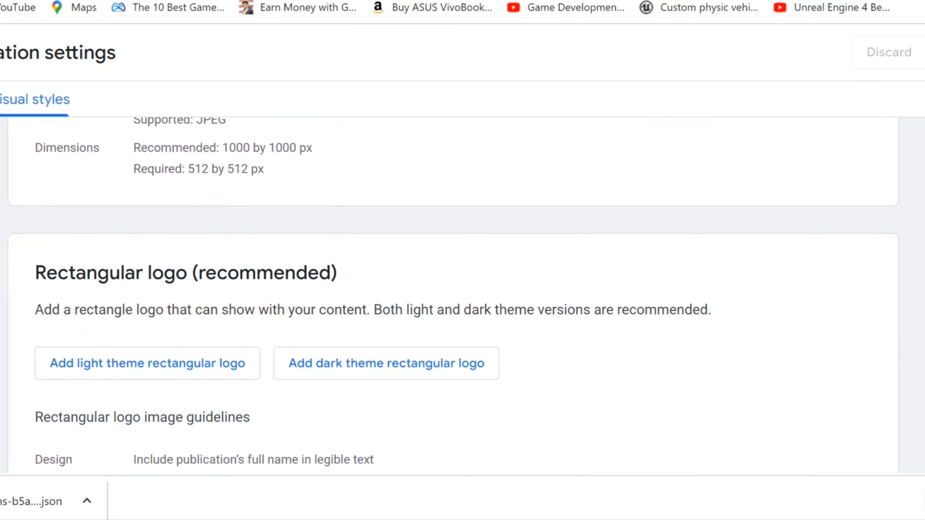
pyautogui.scroll(-1, 453, 284)
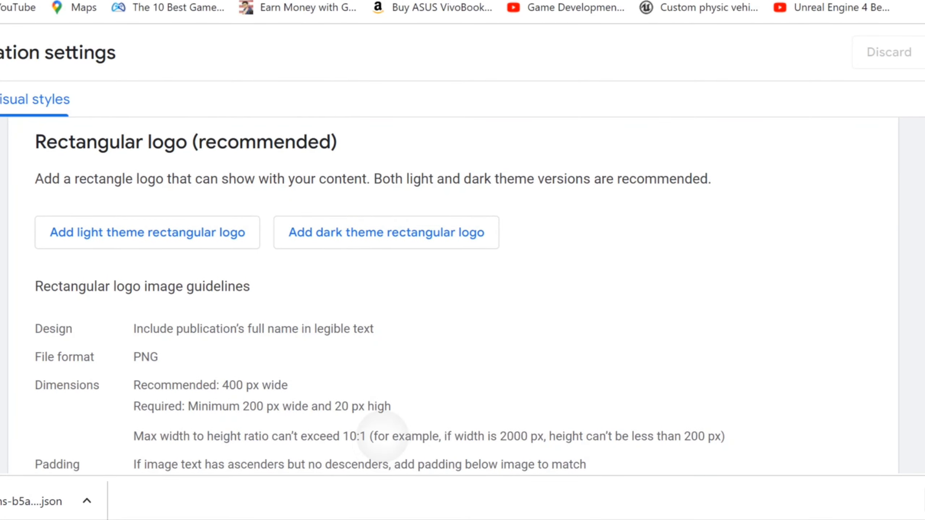
pyautogui.scroll(-1, 371, 407)
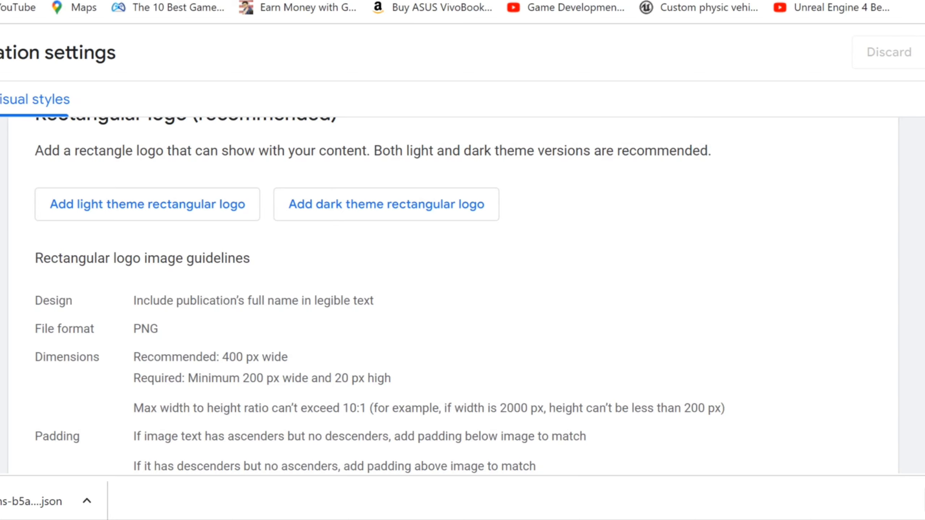
pyautogui.scroll(10, 453, 291)
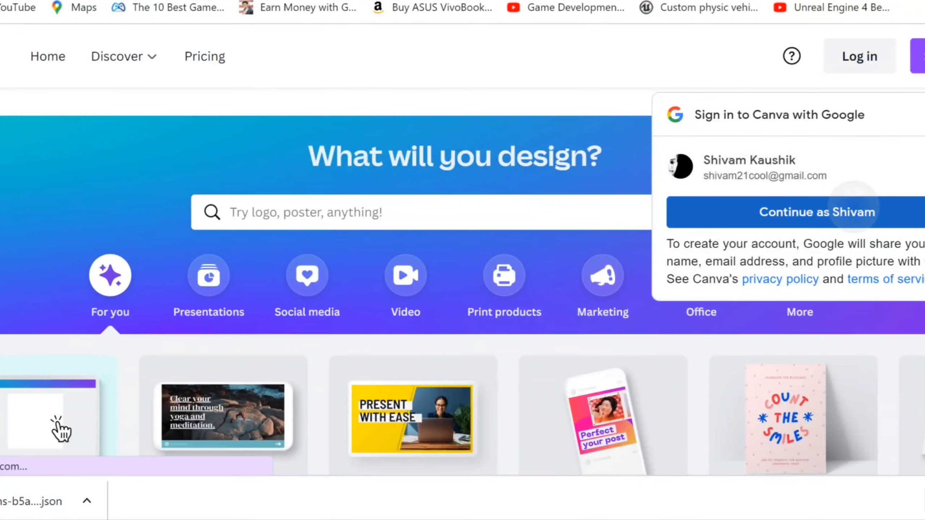
# Dismiss the Google sign-in prompt and browse the Canva home page
pyautogui.rightClick(853, 209)
pyautogui.press('Escape')
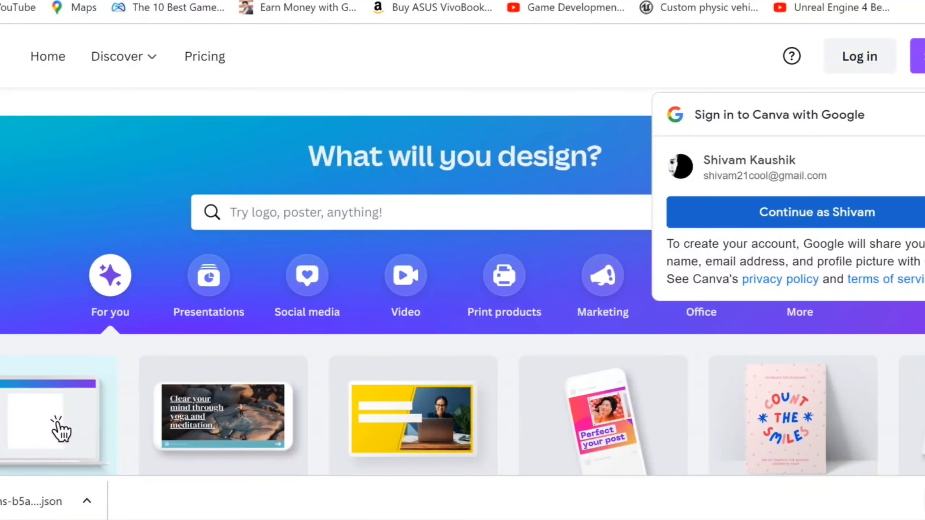
pyautogui.scroll(-3, 462, 280)
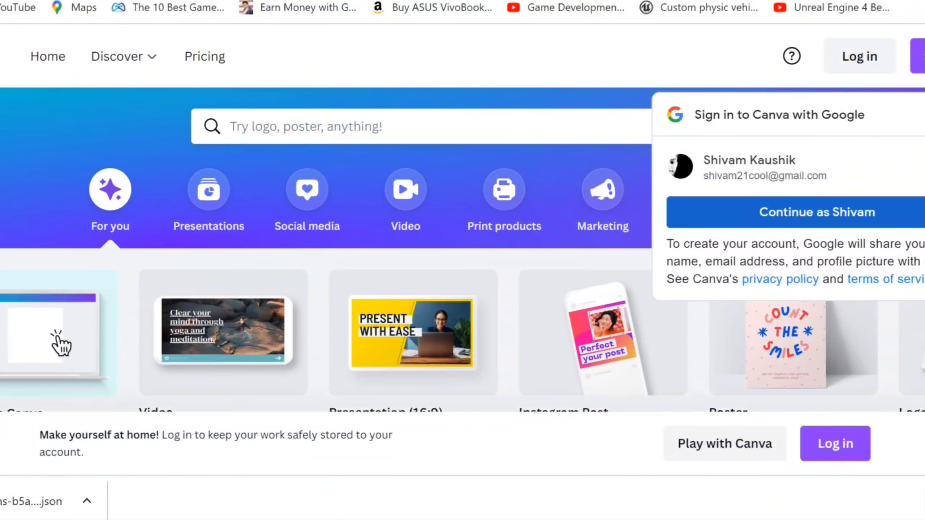
pyautogui.scroll(1, 463, 248)
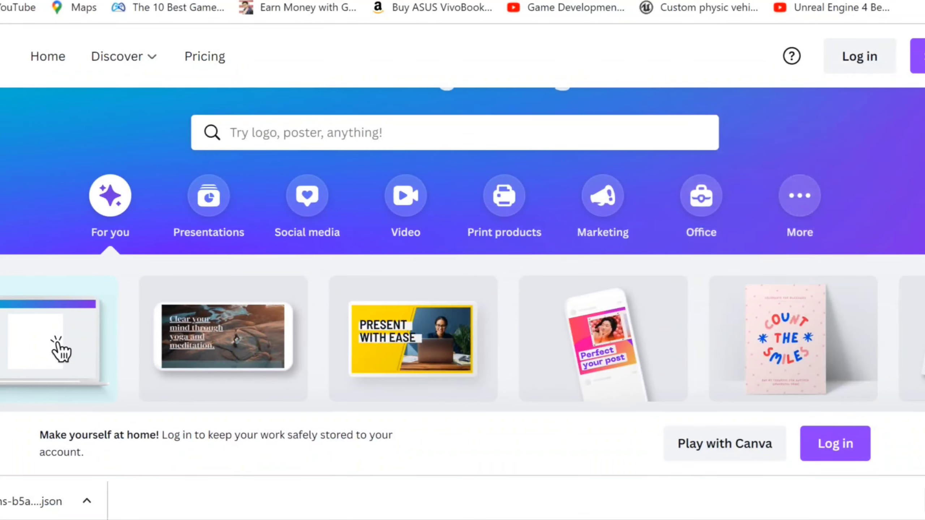
pyautogui.click(800, 196)
pyautogui.scroll(-5, 463, 250)
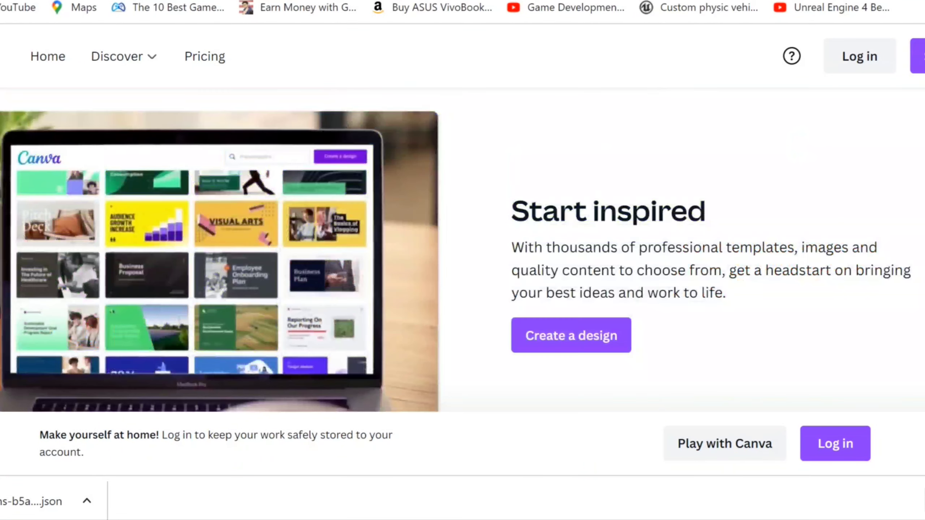
pyautogui.scroll(2, 463, 250)
pyautogui.scroll(4, 463, 250)
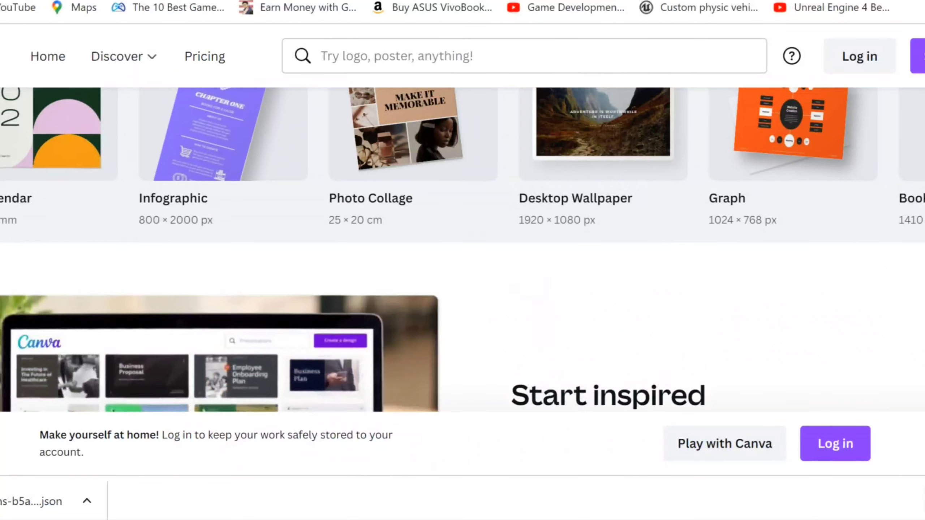
pyautogui.hscroll(5, 462, 164)
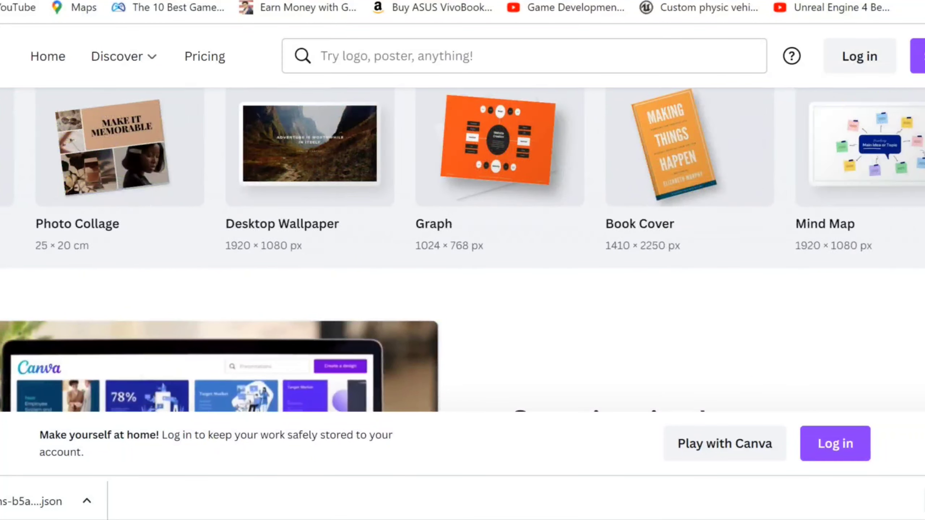
pyautogui.hscroll(5, 462, 164)
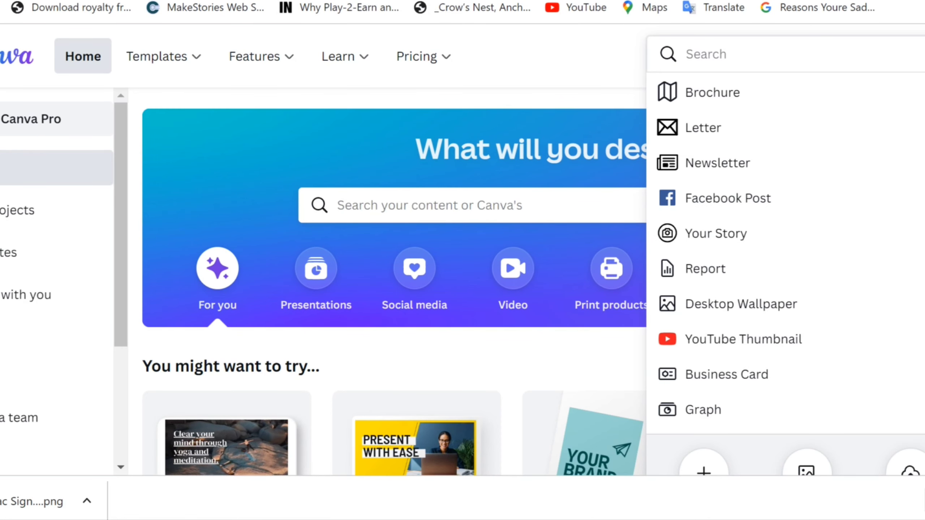
# Create a custom-size Canva design of 512 × 512 px
pyautogui.click(704, 470)
pyautogui.scroll(-5, 365, 255)
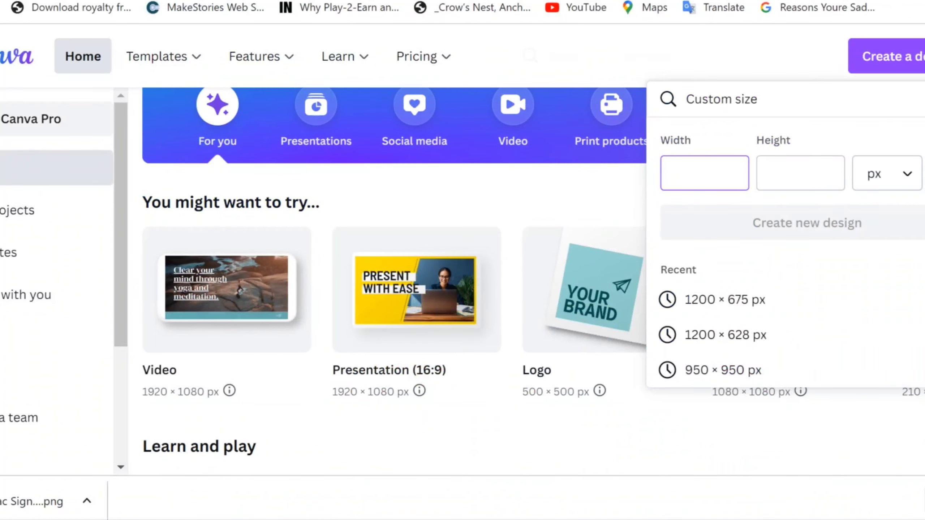
pyautogui.write('512')
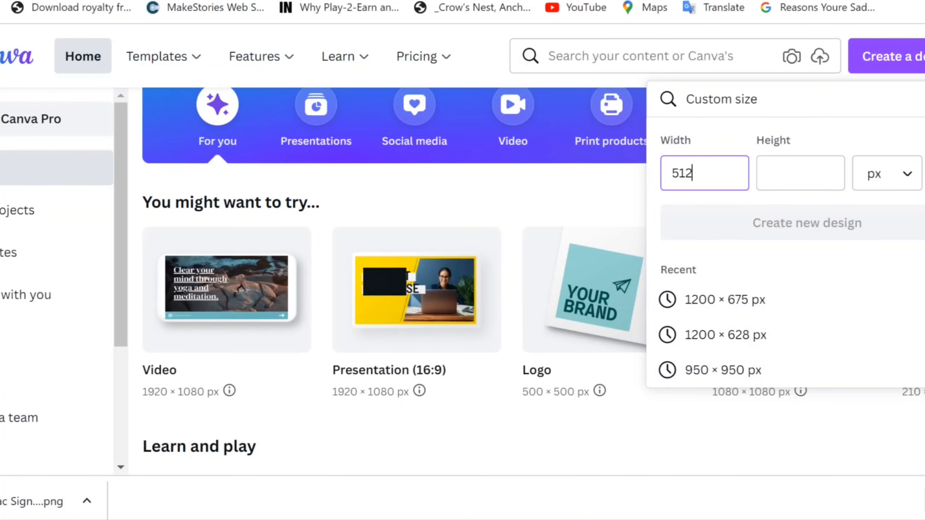
pyautogui.press('Tab')
pyautogui.write('512')
pyautogui.press('Return')
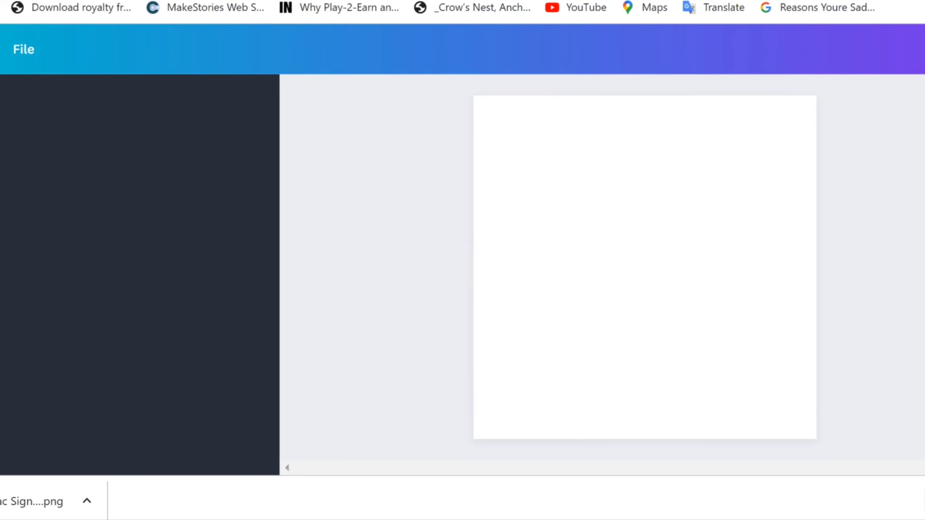
# In a new tab, search Google Images for 'mega millions'
pyautogui.hotkey('ctrl', 't')
pyautogui.write('mega mi')
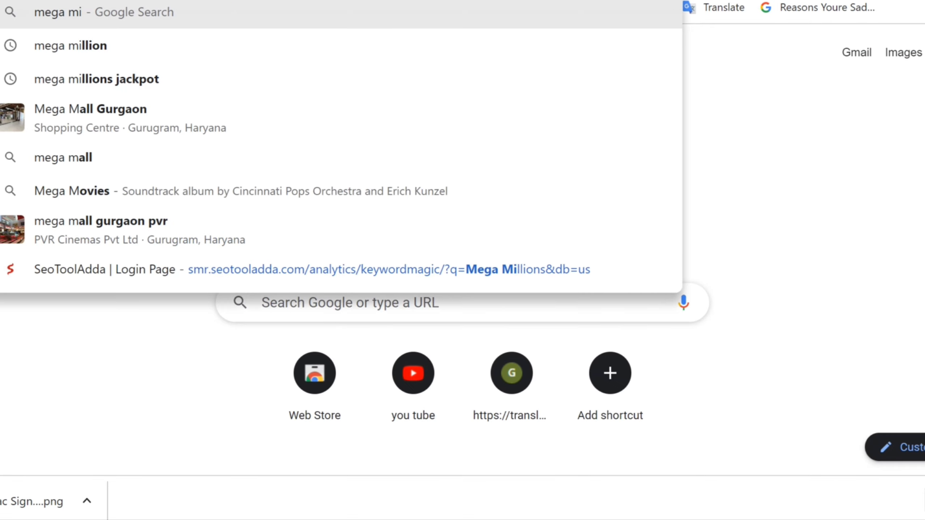
pyautogui.write('llio')
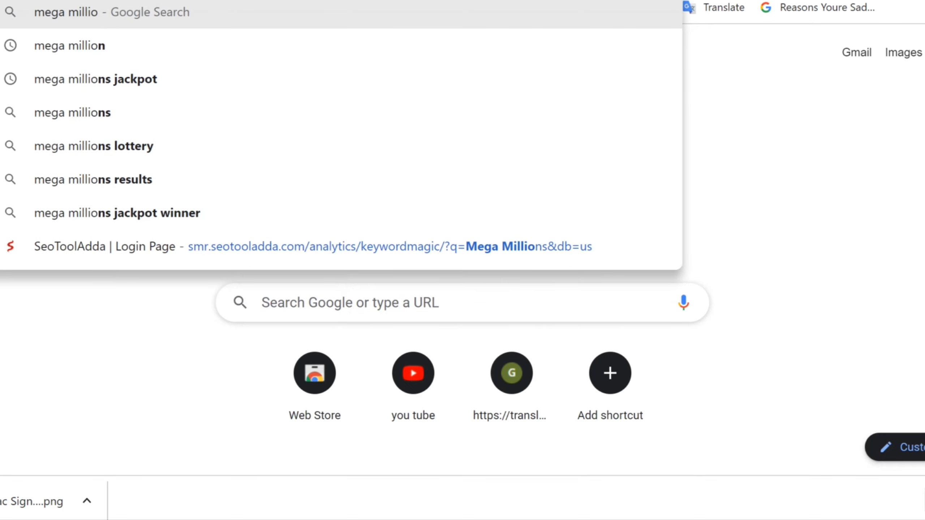
pyautogui.write('ns')
pyautogui.press('Return')
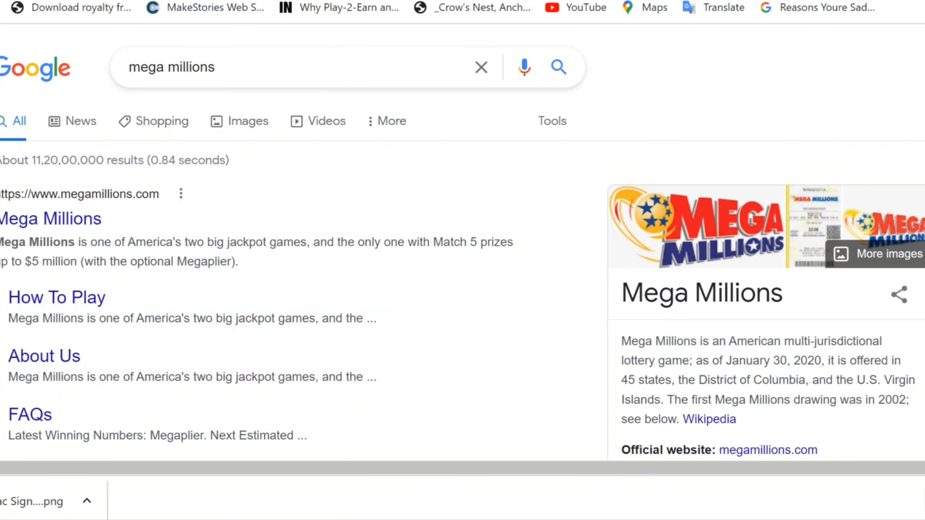
pyautogui.click(248, 121)
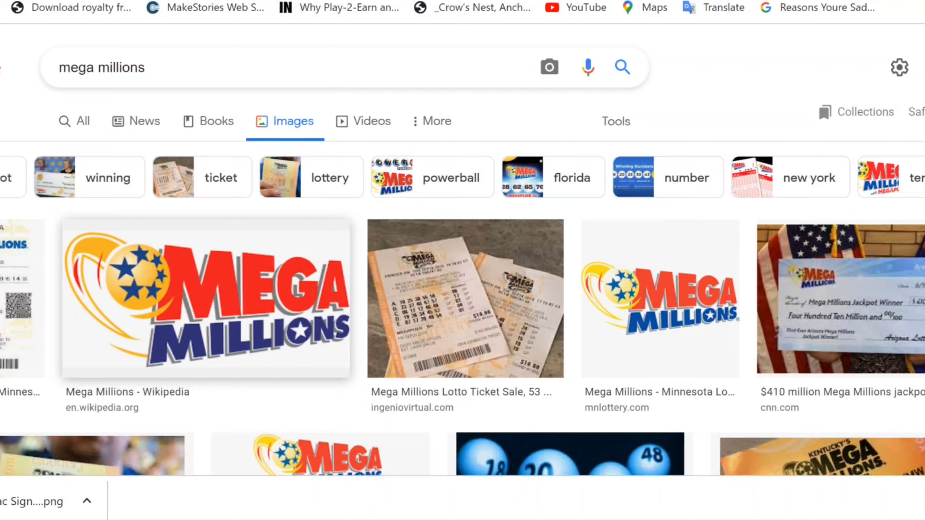
# Copy the Minnesota Lottery Mega Millions logo image and return to Canva
pyautogui.click(206, 299)
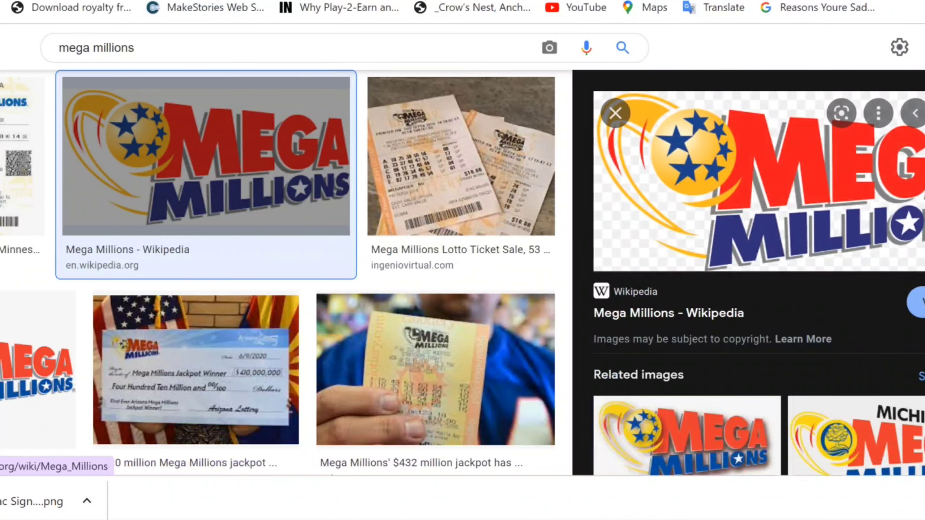
pyautogui.click(38, 368)
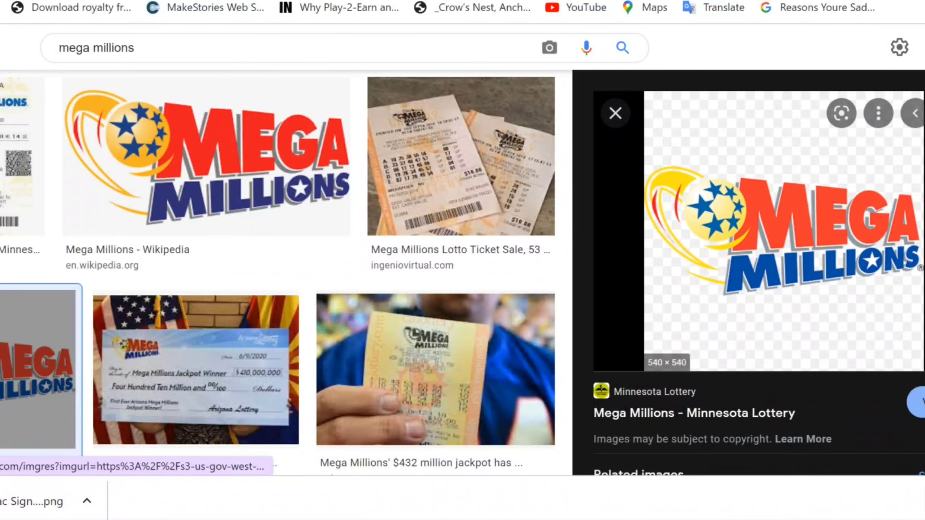
pyautogui.rightClick(598, 234)
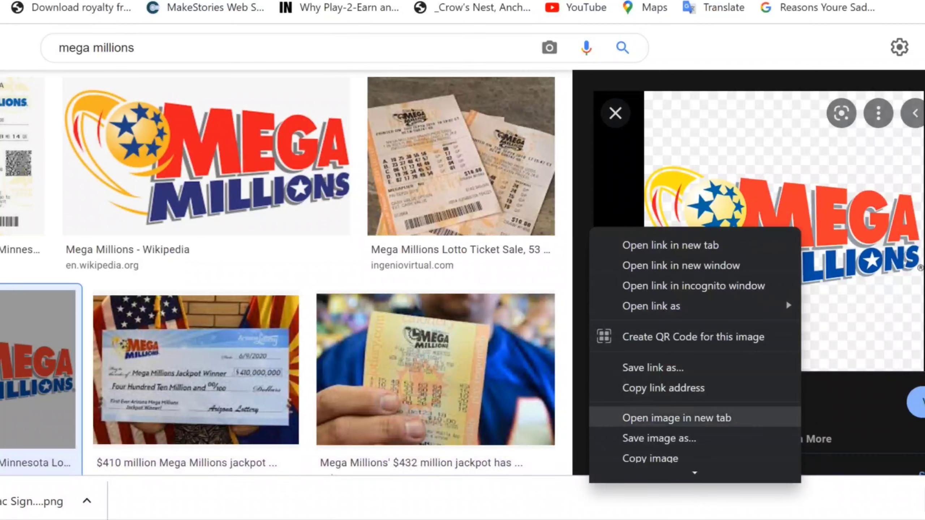
pyautogui.scroll(-2, 692, 442)
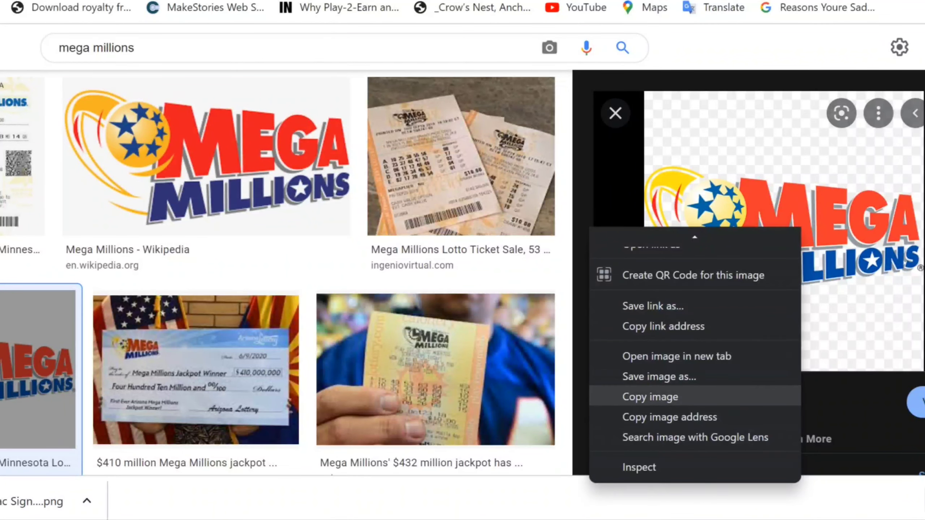
pyautogui.click(656, 395)
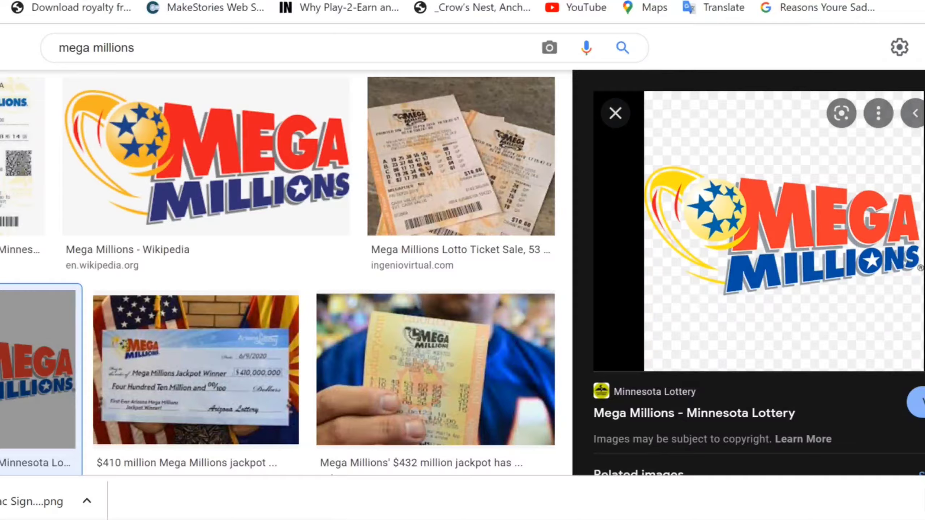
pyautogui.hotkey('ctrl', 'Tab')
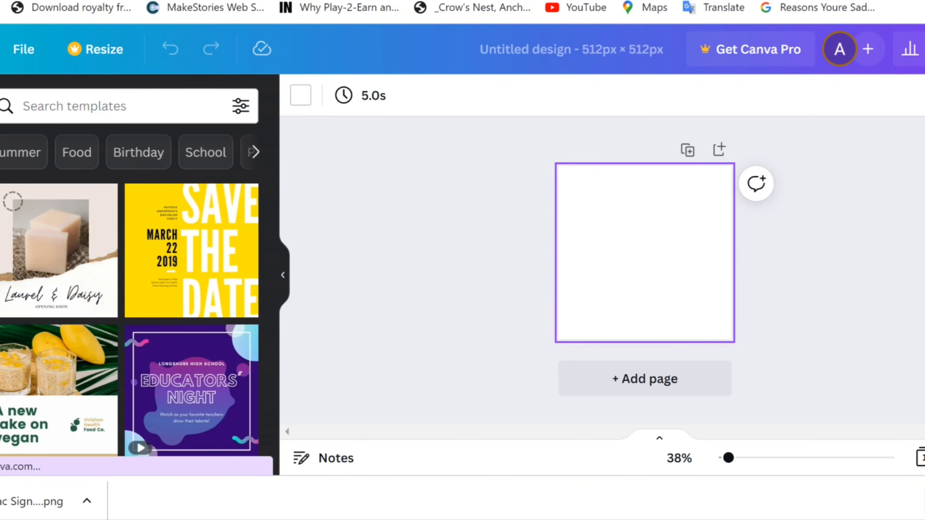
# Paste the Mega Millions logo and enlarge it to fill the 512 × 512 page
pyautogui.hotkey('ctrl', 'v')
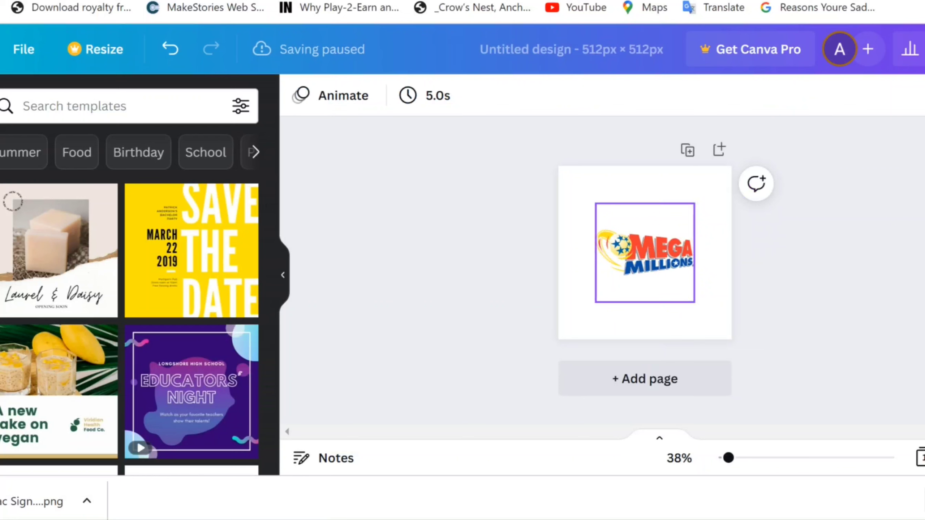
pyautogui.click(644, 253)
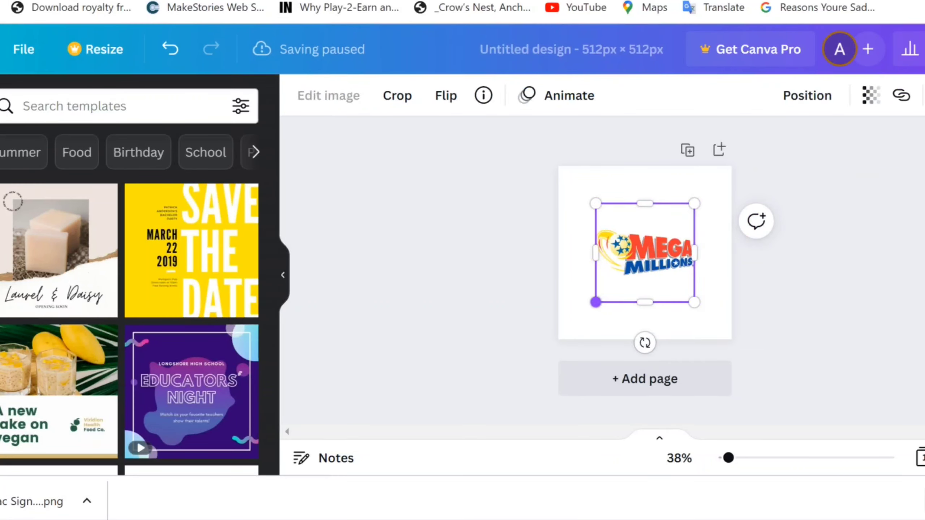
pyautogui.moveTo(596, 302); pyautogui.dragTo(558, 340)
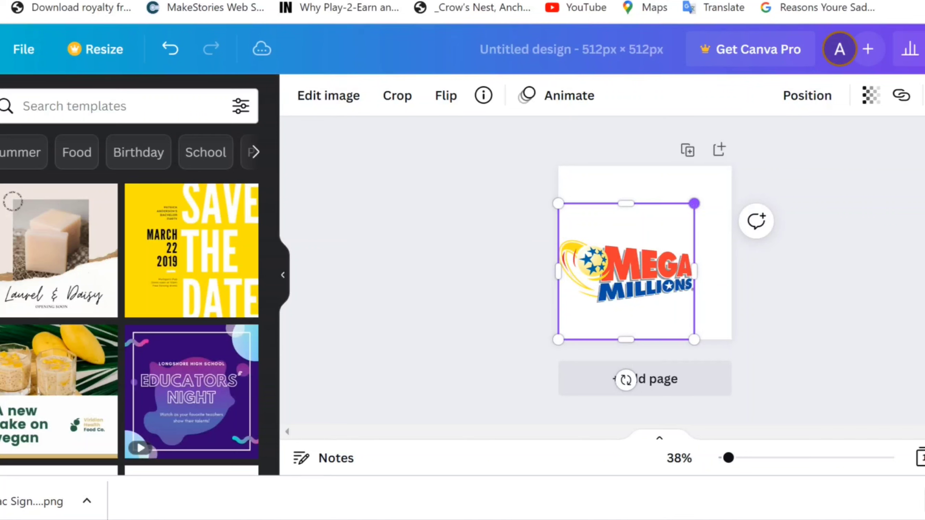
pyautogui.moveTo(695, 204); pyautogui.dragTo(732, 166)
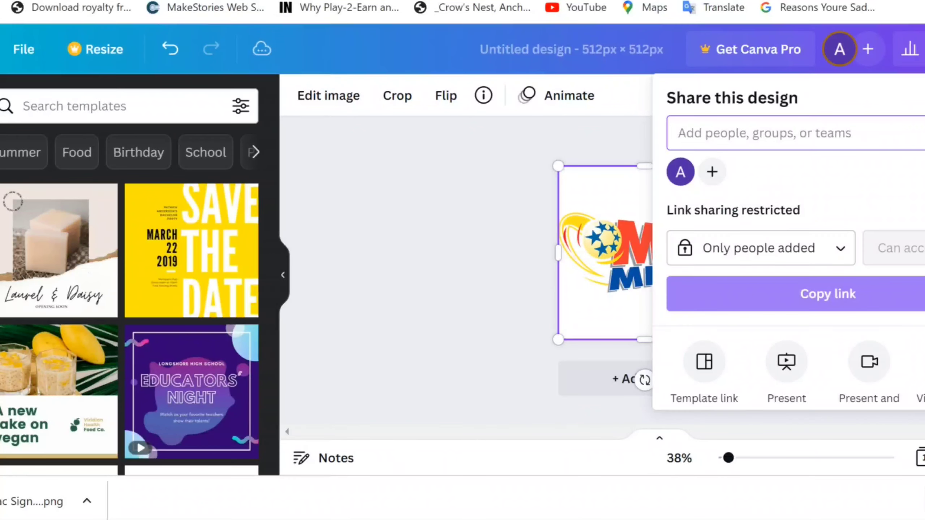
# Download the design as a PNG file
pyautogui.scroll(-5, 796, 235)
pyautogui.click(737, 279)
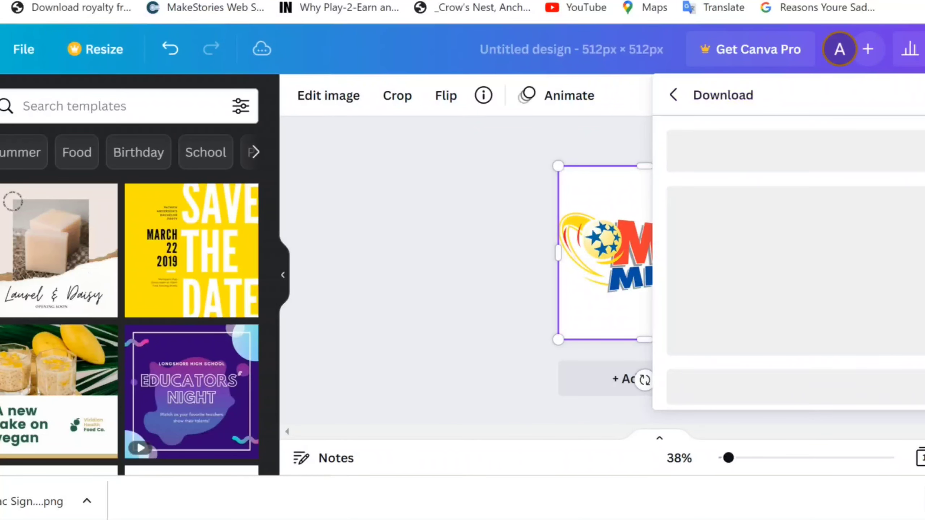
pyautogui.click(796, 172)
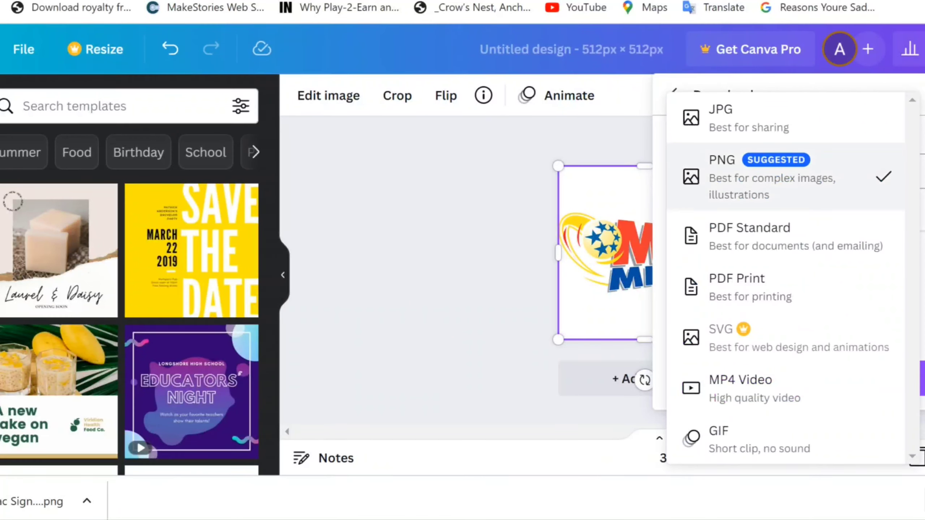
pyautogui.click(796, 175)
pyautogui.click(889, 379)
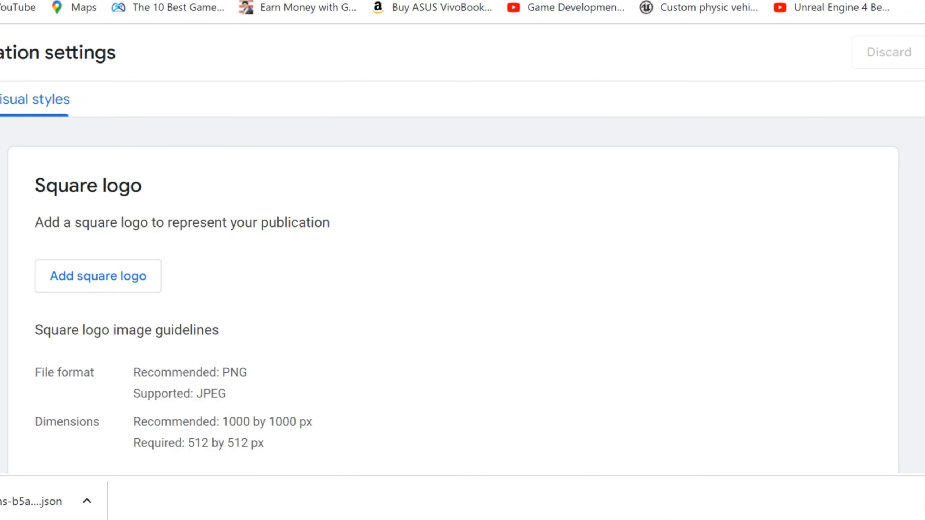
# Upload 'Untitled design (6)' as the publication's square logo
pyautogui.click(98, 276)
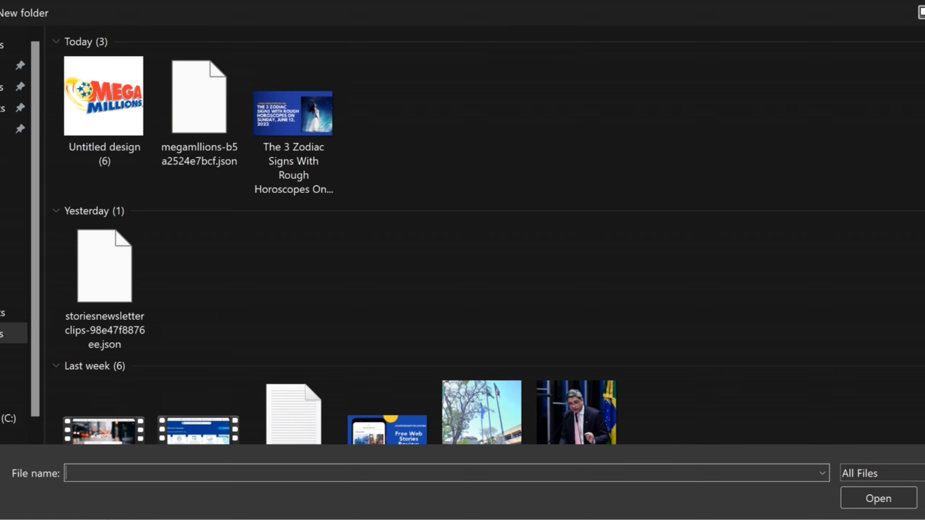
pyautogui.click(104, 96)
pyautogui.press('Return')
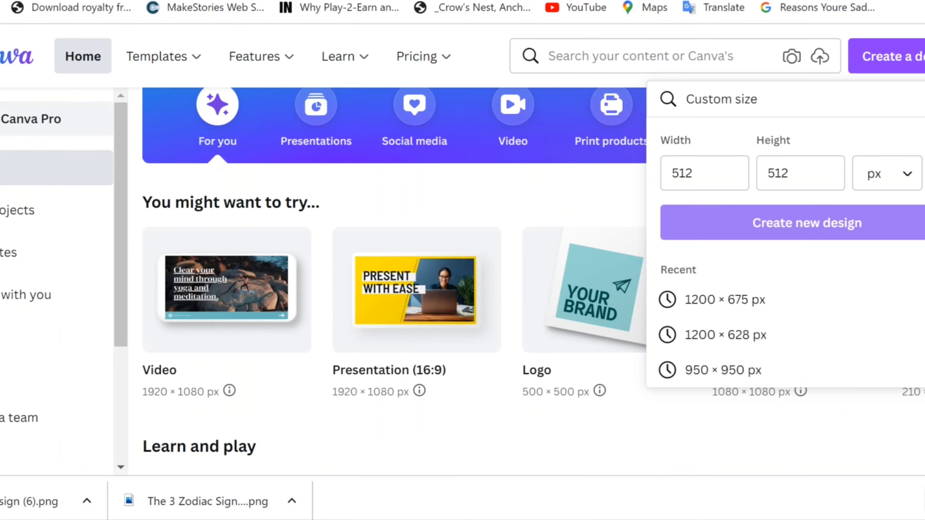
# Create a custom-size Canva design with width 400 and height 40 px
pyautogui.click(692, 173)
pyautogui.press('BackSpace')
pyautogui.press('BackSpace')
pyautogui.press('BackSpace')
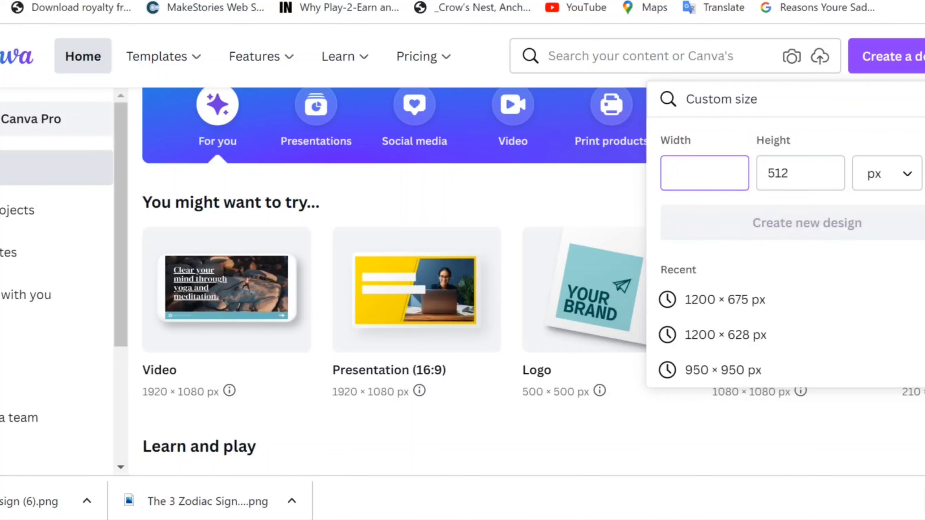
pyautogui.write('400')
pyautogui.click(783, 183)
pyautogui.press('BackSpace')
pyautogui.press('BackSpace')
pyautogui.press('BackSpace')
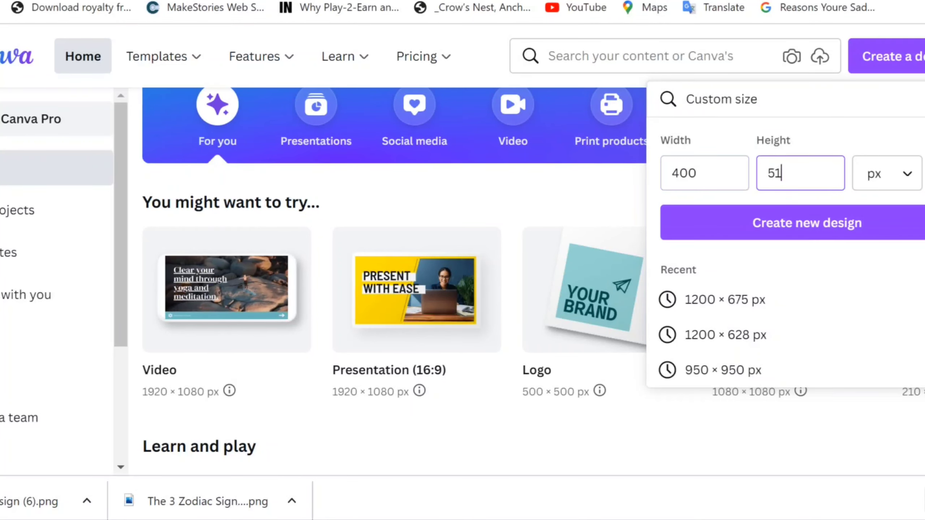
pyautogui.write('40')
pyautogui.press('Return')
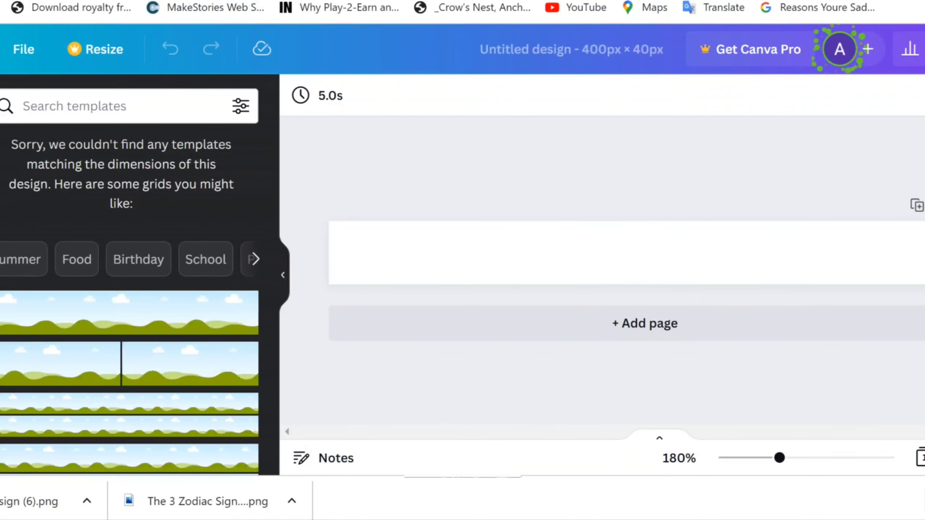
# Paste the Mega Millions logo, enlarge it to 103 px and move it left on the banner
pyautogui.hotkey('ctrl', 'v')
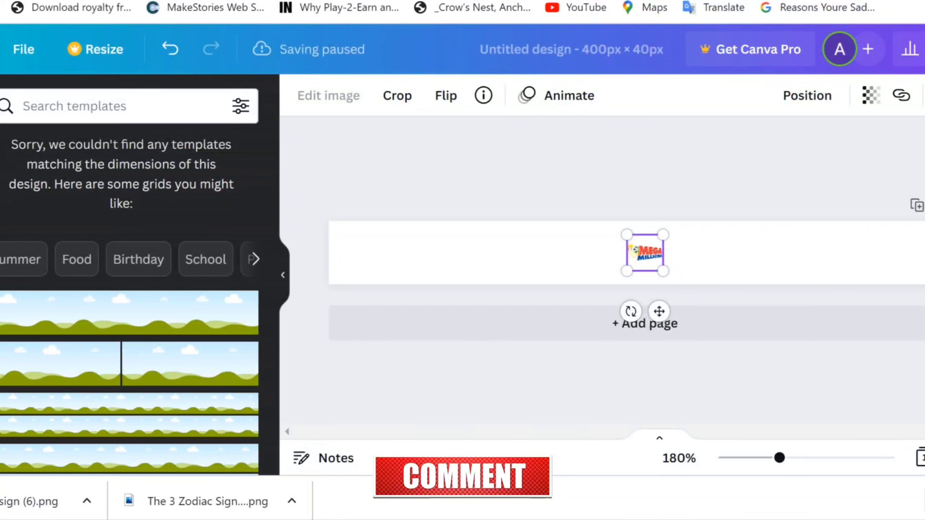
pyautogui.click(663, 271)
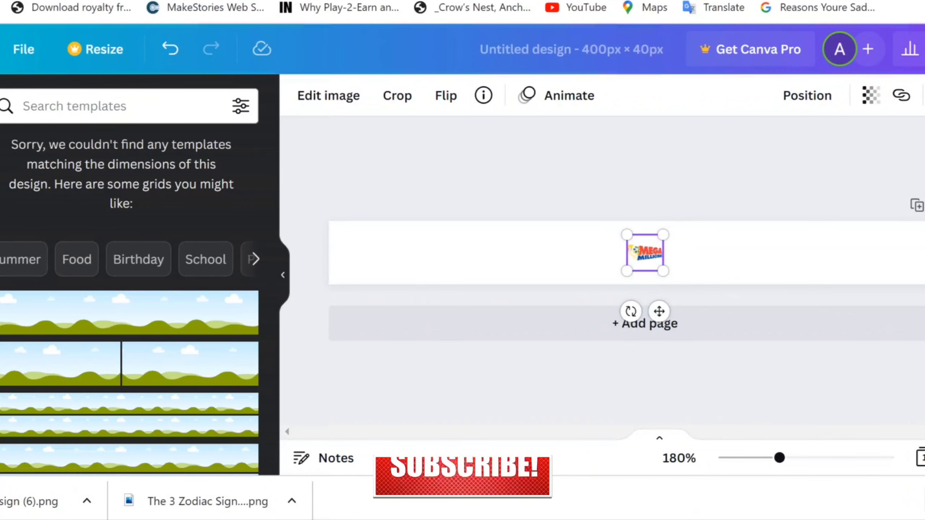
pyautogui.click(663, 271)
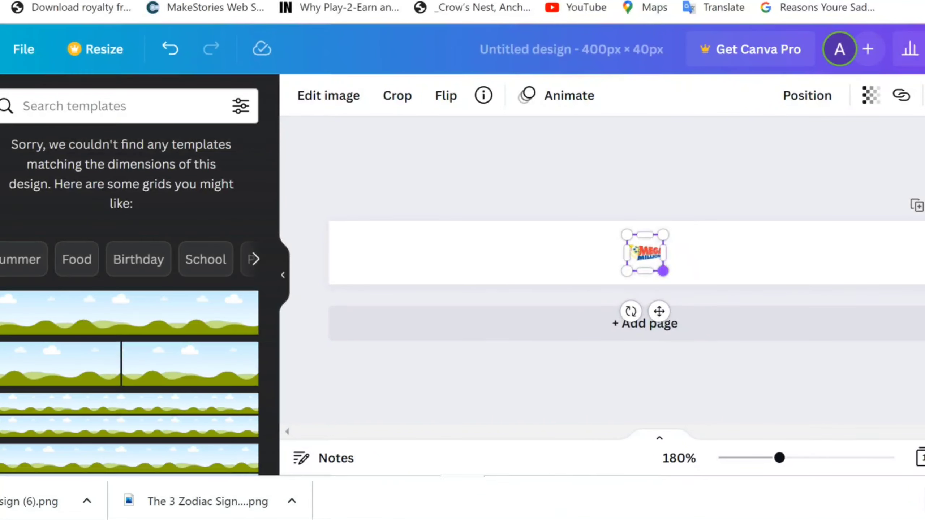
pyautogui.moveTo(663, 271); pyautogui.dragTo(775, 383)
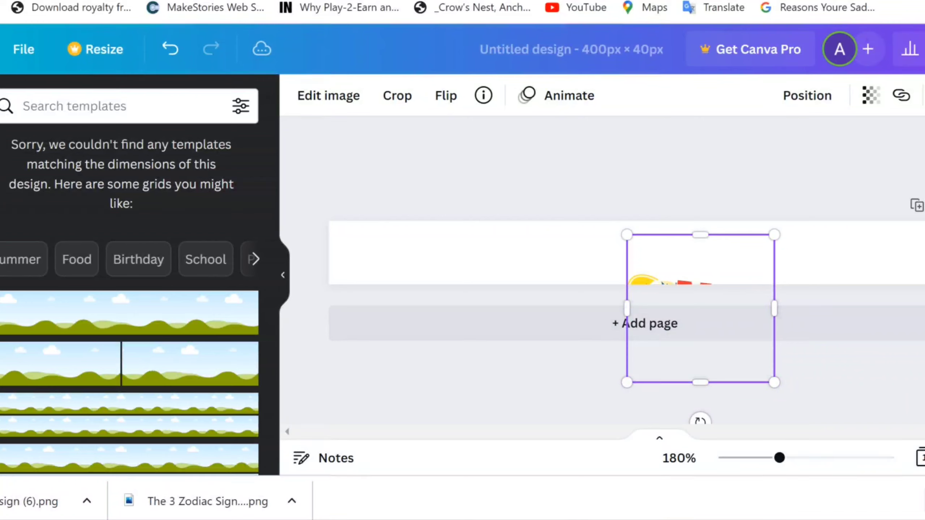
pyautogui.moveTo(700, 309); pyautogui.dragTo(477, 267)
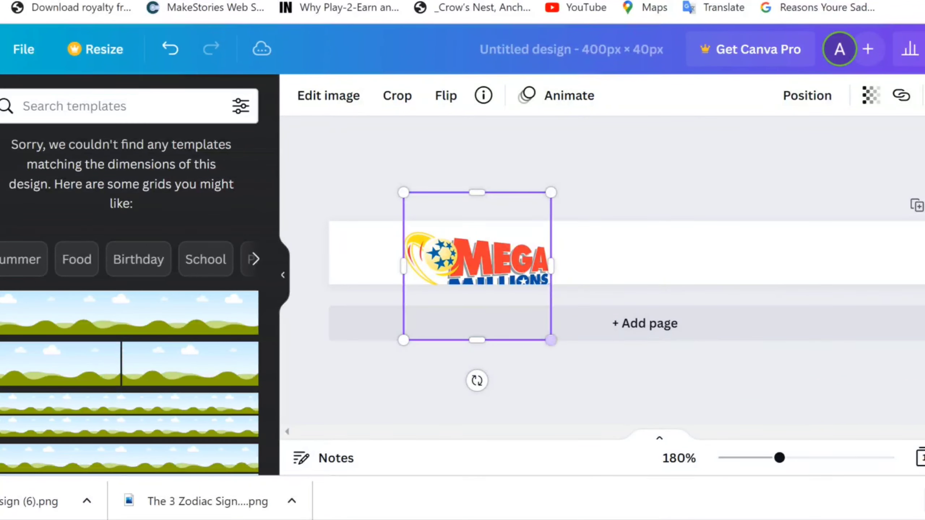
pyautogui.moveTo(551, 340); pyautogui.dragTo(566, 355)
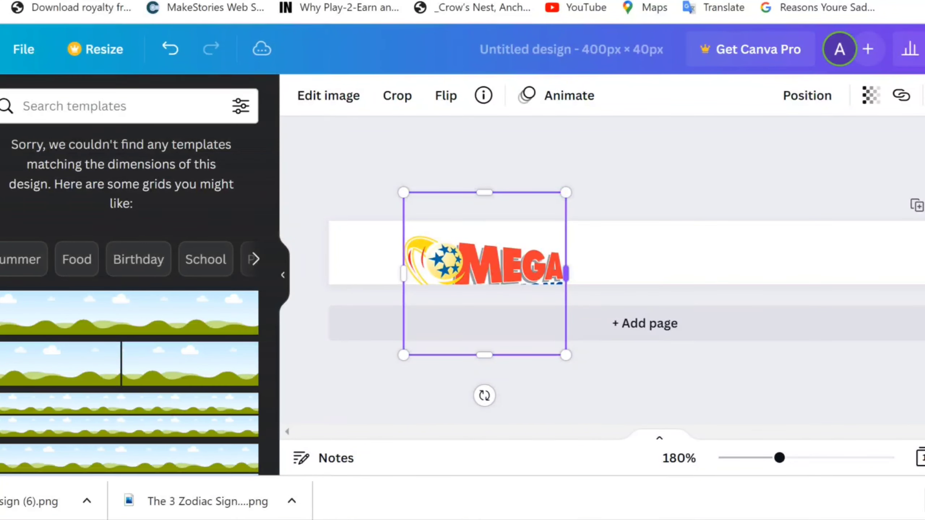
pyautogui.press('Escape')
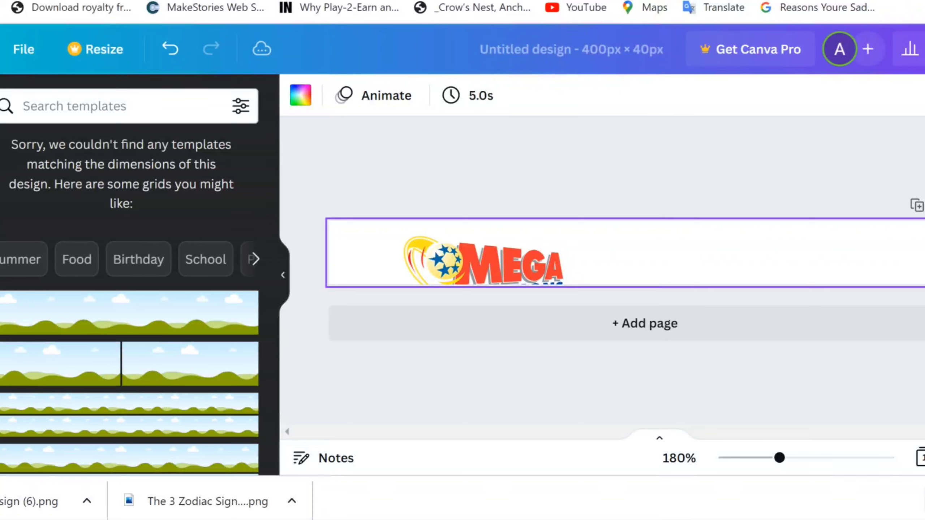
# Place a second logo copy fully visible, delete the cropped first copy, and shift it left
pyautogui.hotkey('ctrl', 'v')
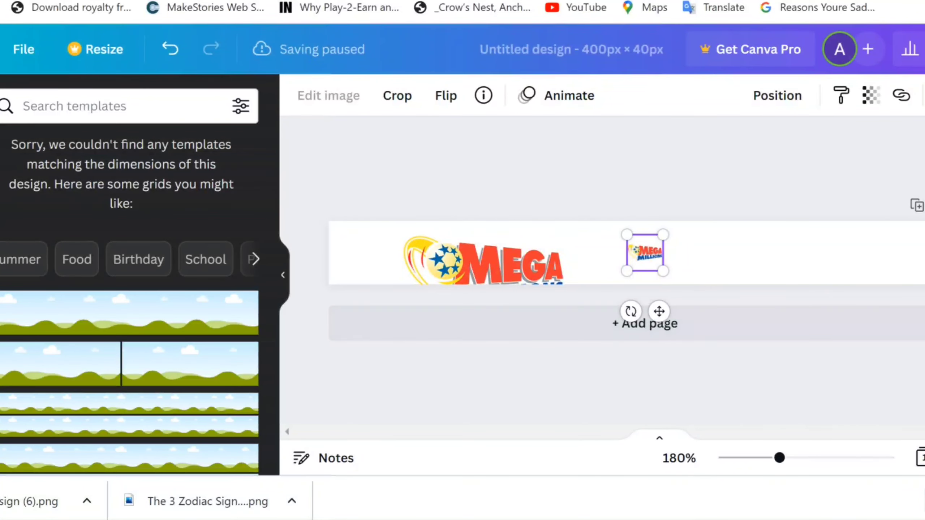
pyautogui.moveTo(662, 270); pyautogui.dragTo(777, 386)
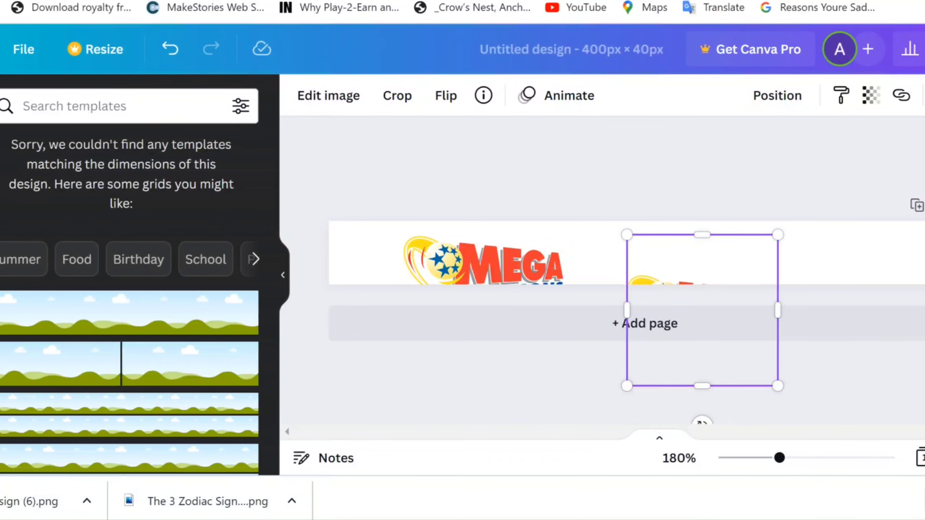
pyautogui.moveTo(702, 311); pyautogui.dragTo(624, 244)
pyautogui.moveTo(619, 244); pyautogui.dragTo(601, 209)
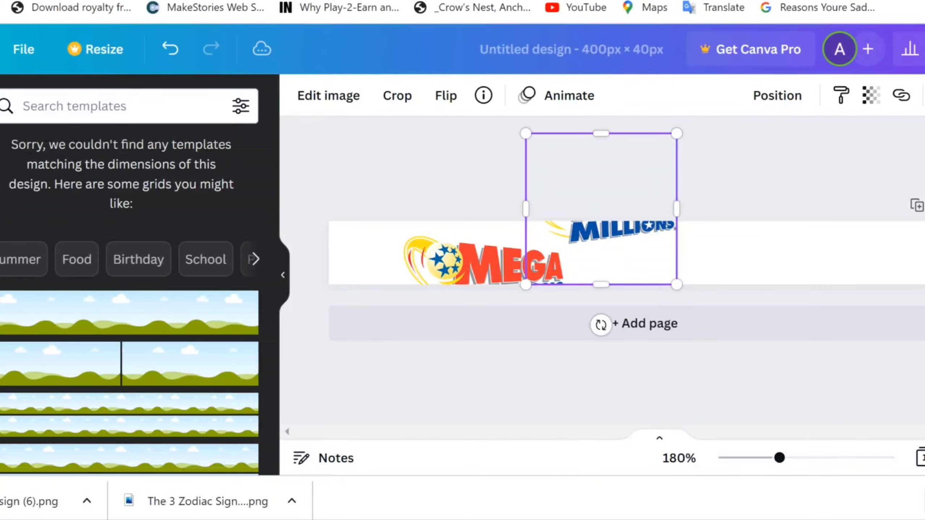
pyautogui.press('Escape')
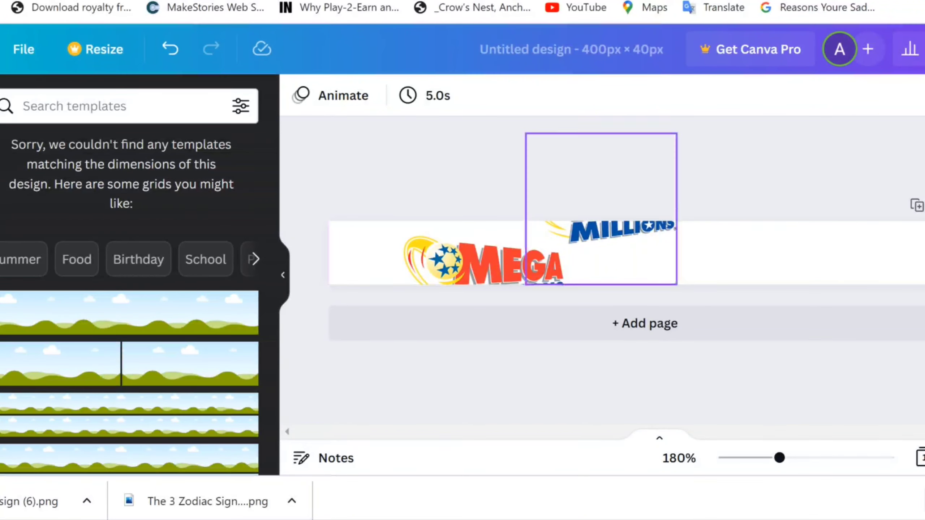
pyautogui.moveTo(601, 209); pyautogui.dragTo(645, 253)
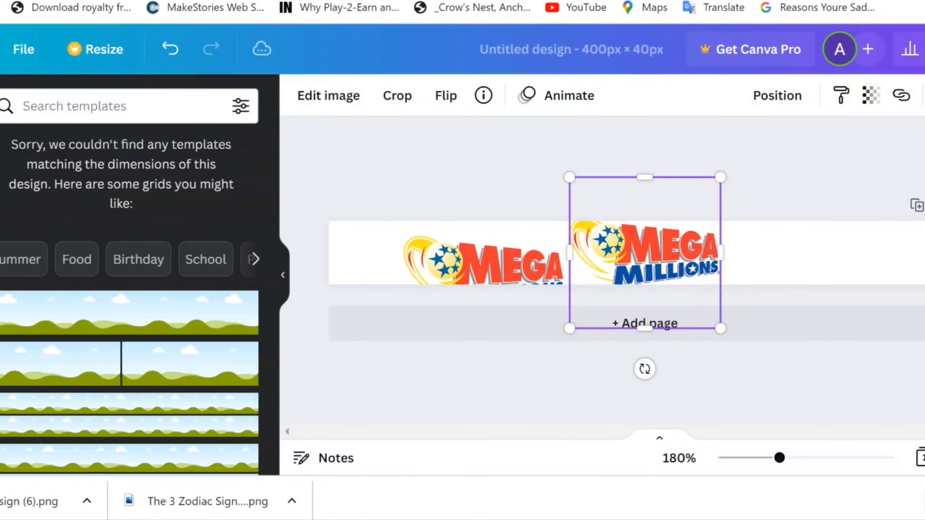
pyautogui.click(484, 261)
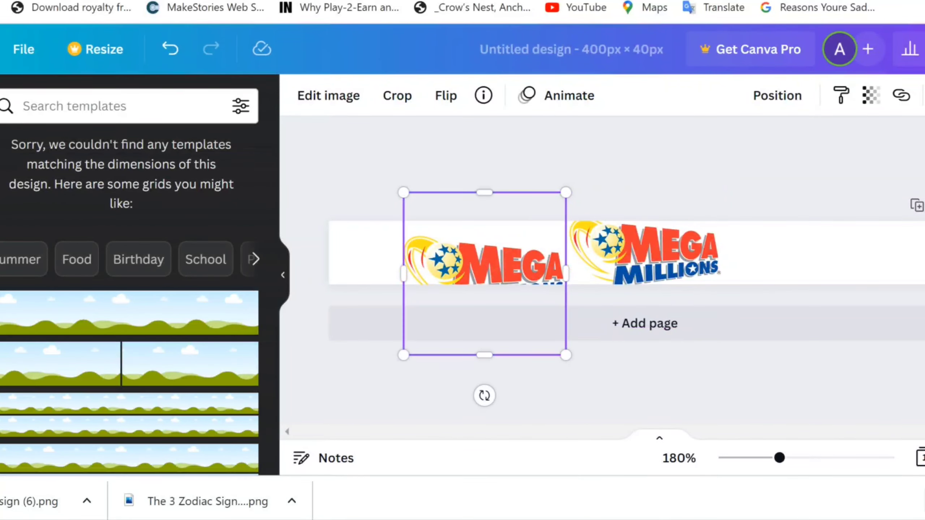
pyautogui.press('Delete')
pyautogui.moveTo(645, 253); pyautogui.dragTo(582, 252)
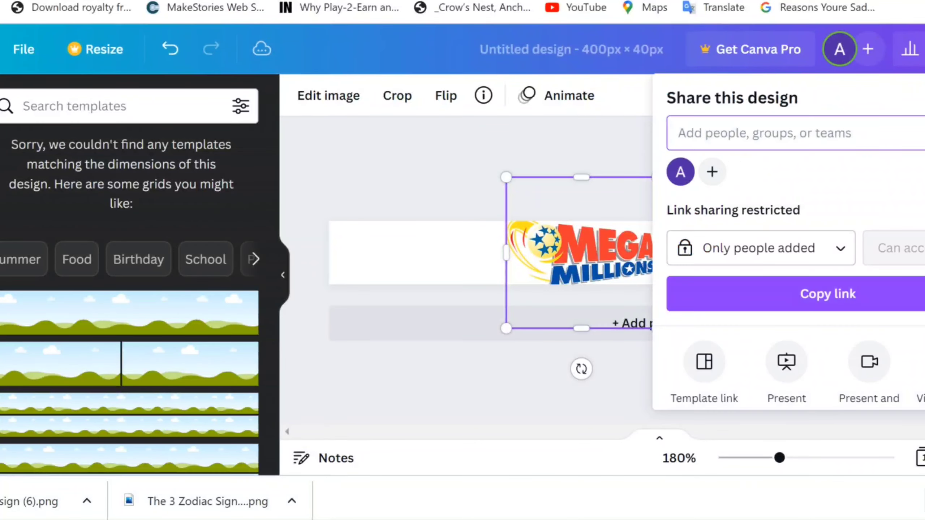
# Download the 400 × 40 banner as a PNG
pyautogui.scroll(-5, 787, 248)
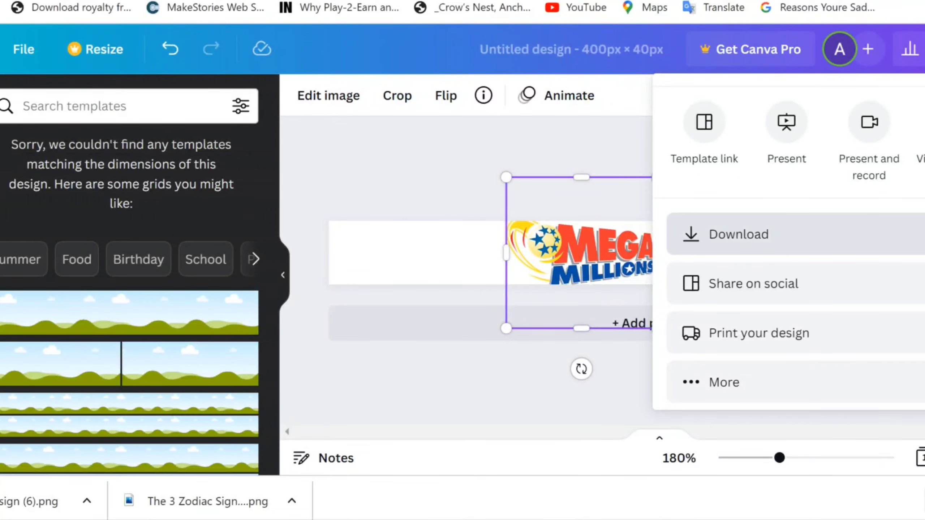
pyautogui.click(739, 234)
pyautogui.scroll(-1, 796, 237)
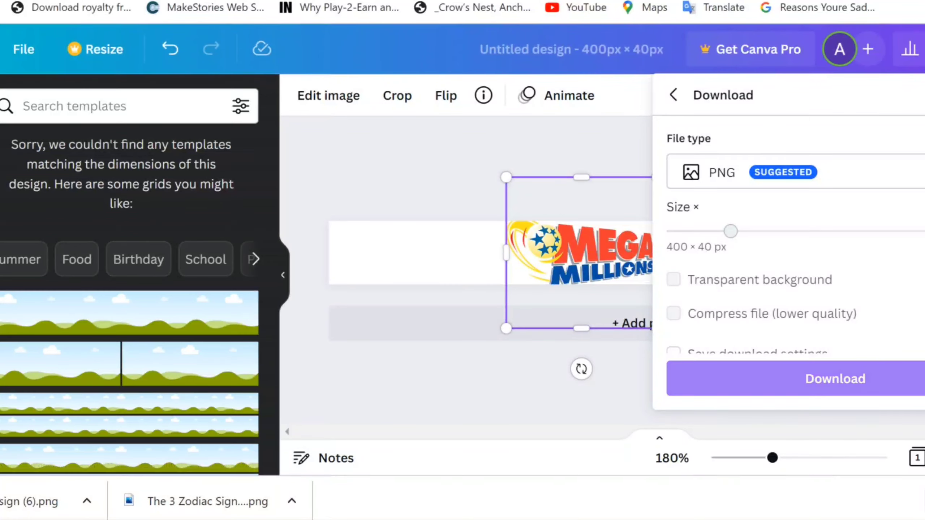
pyautogui.click(835, 379)
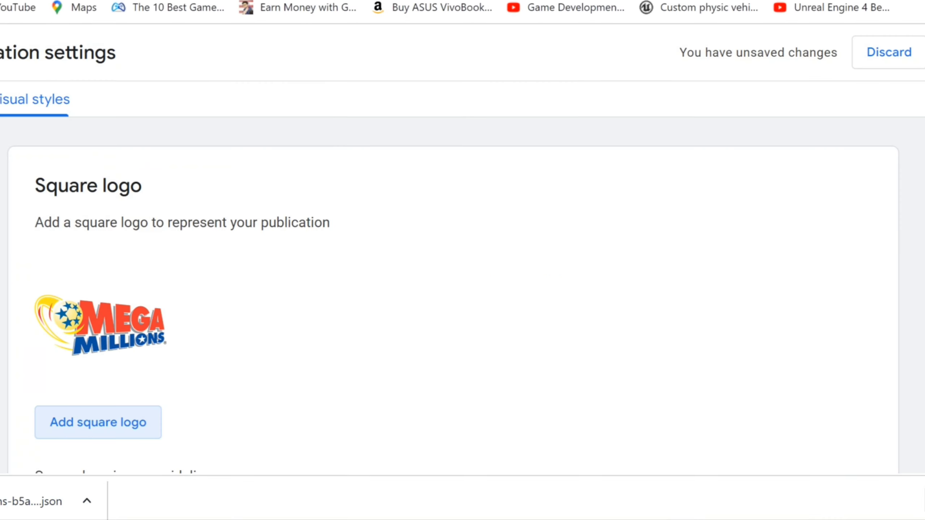
pyautogui.scroll(-4, 463, 285)
# Upload 'Untitled design (7)' as the light-theme rectangular logo
pyautogui.scroll(-7, 463, 292)
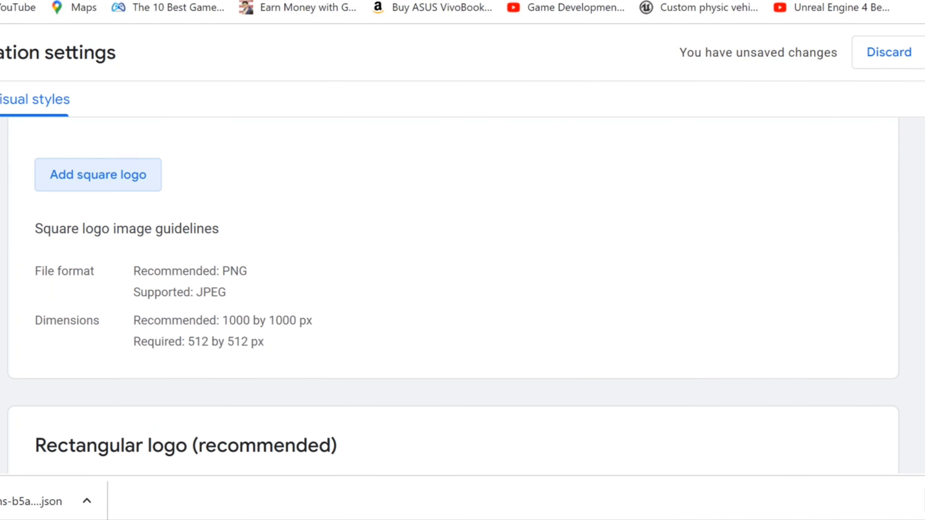
pyautogui.click(147, 311)
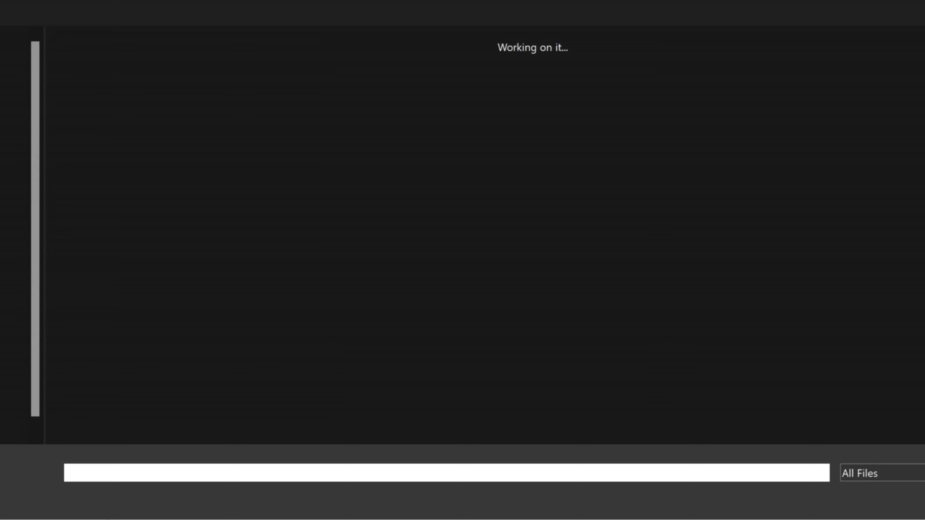
pyautogui.press('Escape')
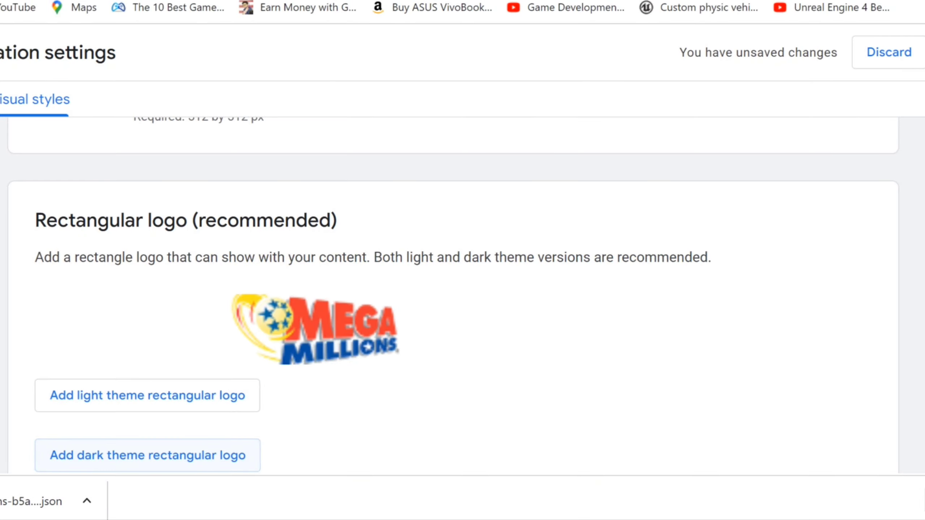
pyautogui.click(147, 455)
pyautogui.click(105, 124)
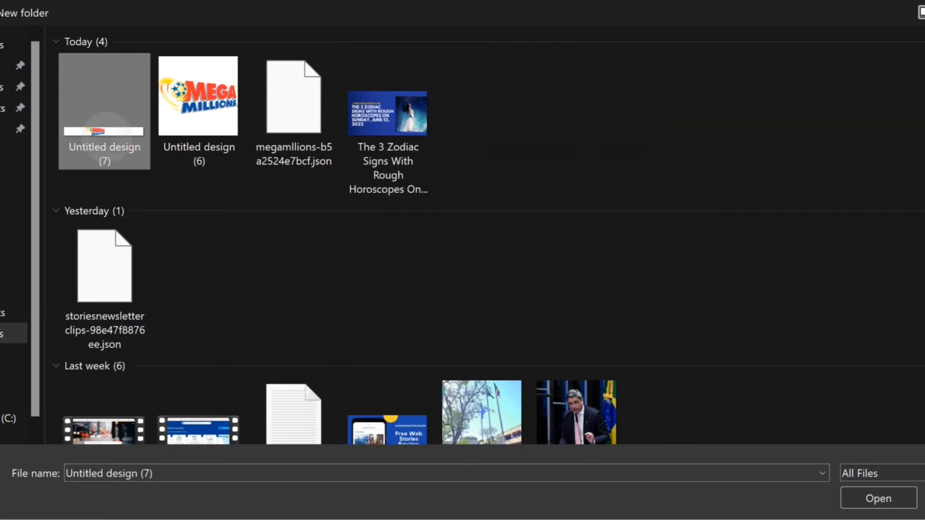
pyautogui.doubleClick(105, 124)
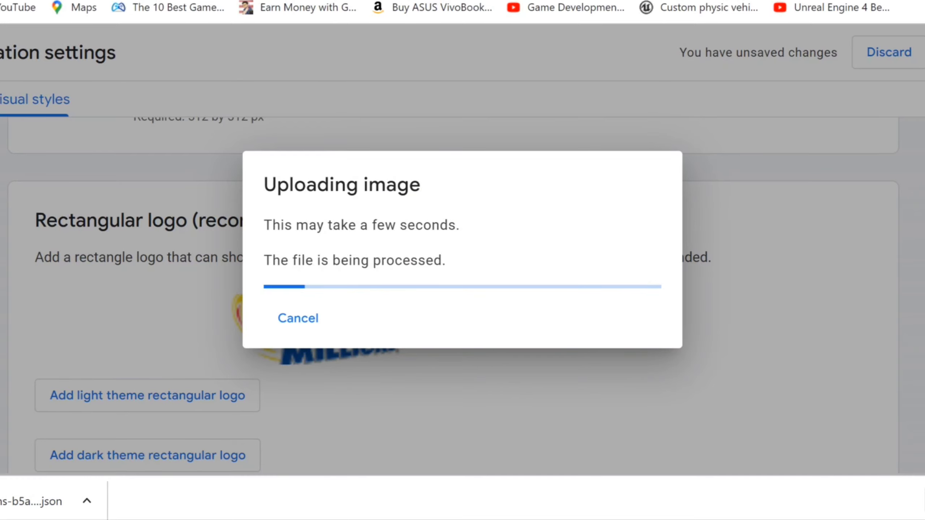
pyautogui.scroll(-15, 454, 292)
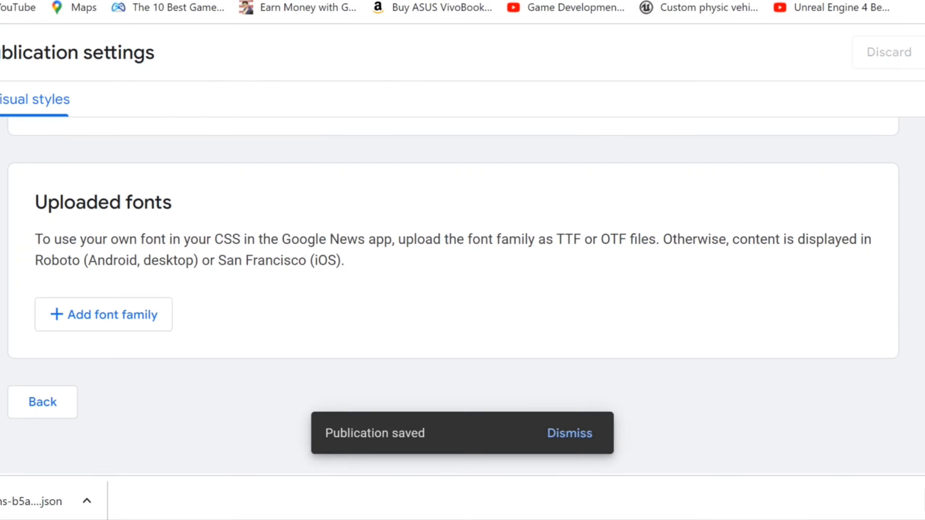
# Go back from Visual styles to the Mega Millions general settings
pyautogui.click(43, 402)
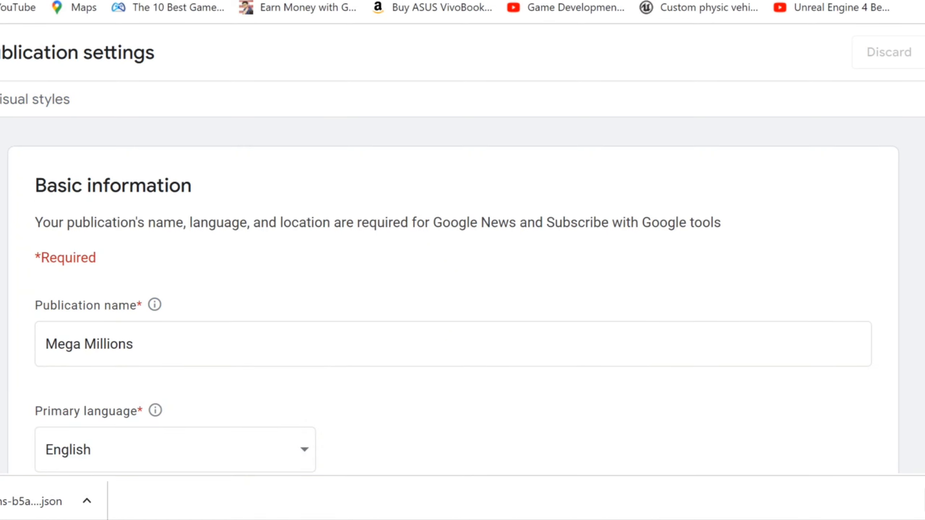
pyautogui.scroll(-15, 453, 292)
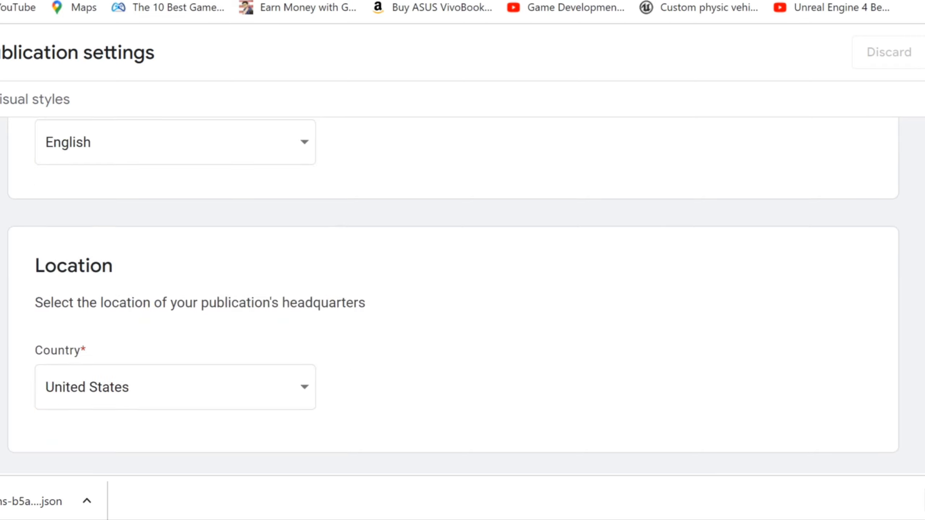